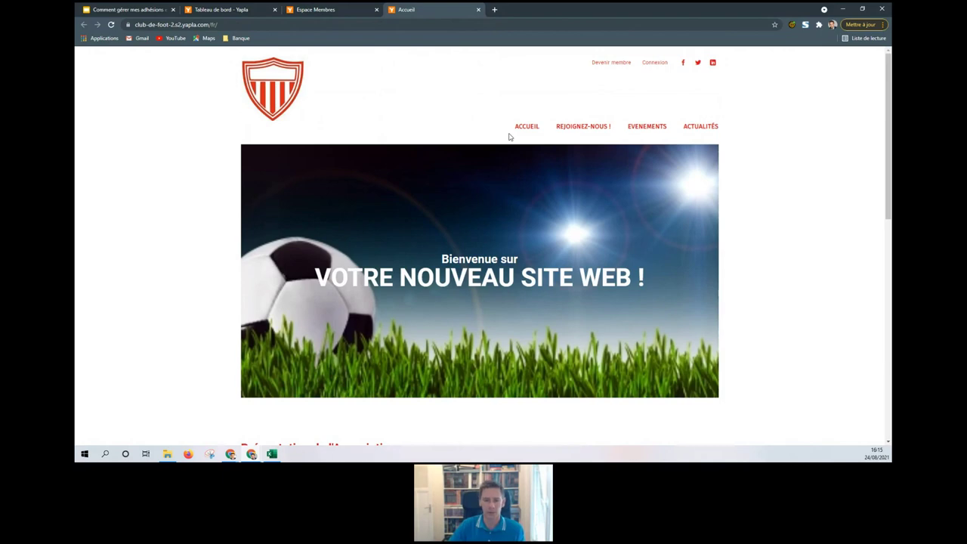
# Step: View the website's Rejoignez-nous categories and member login page, then return to the Tableau de bord
pyautogui.scroll(-2, 459, 132)
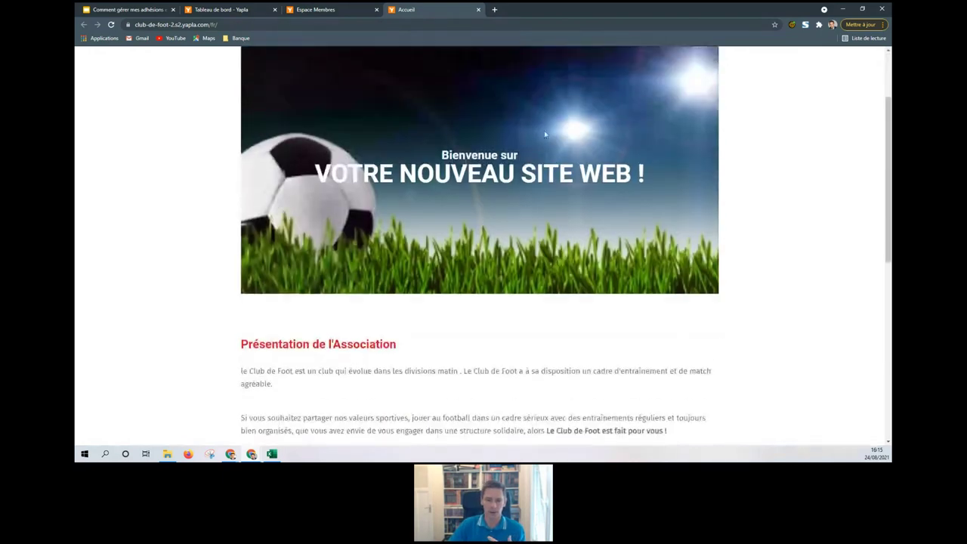
pyautogui.scroll(2, 545, 134)
pyautogui.click(594, 127)
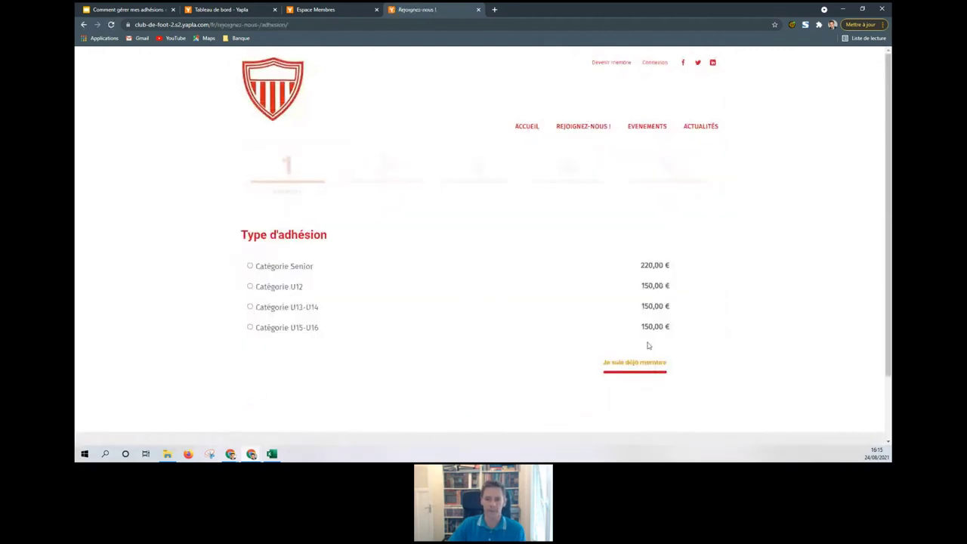
pyautogui.click(636, 365)
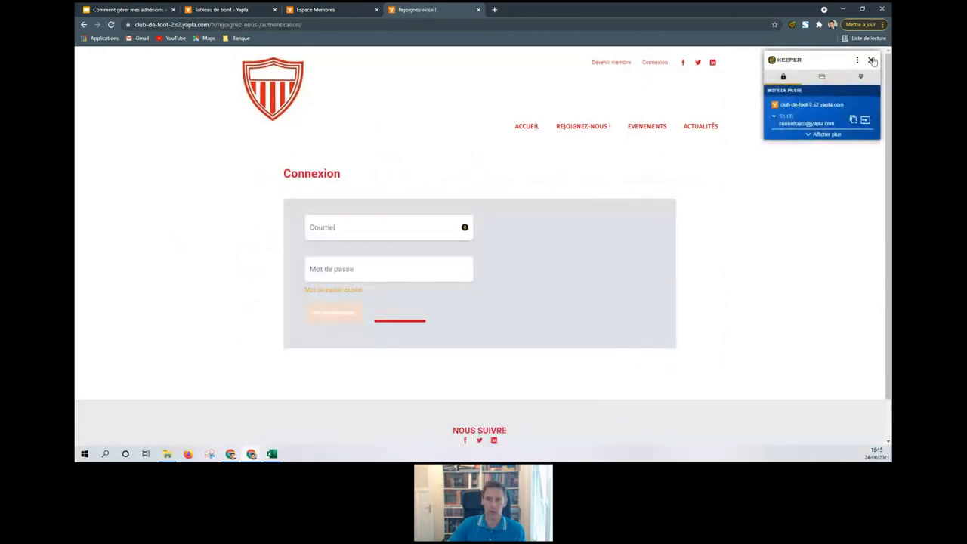
pyautogui.click(873, 61)
pyautogui.click(240, 9)
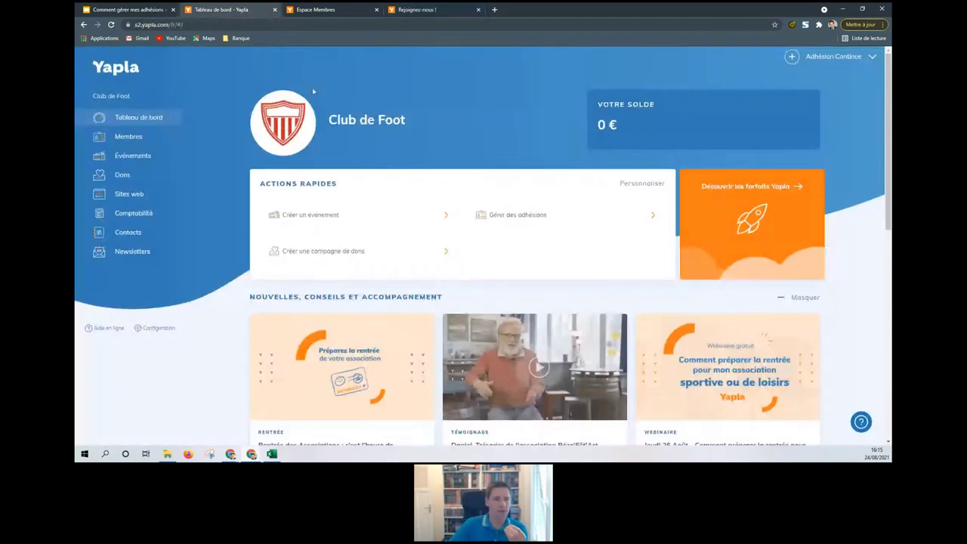
# Step: From the Membres list, open the profile of the inactive member with no membership type
pyautogui.click(146, 140)
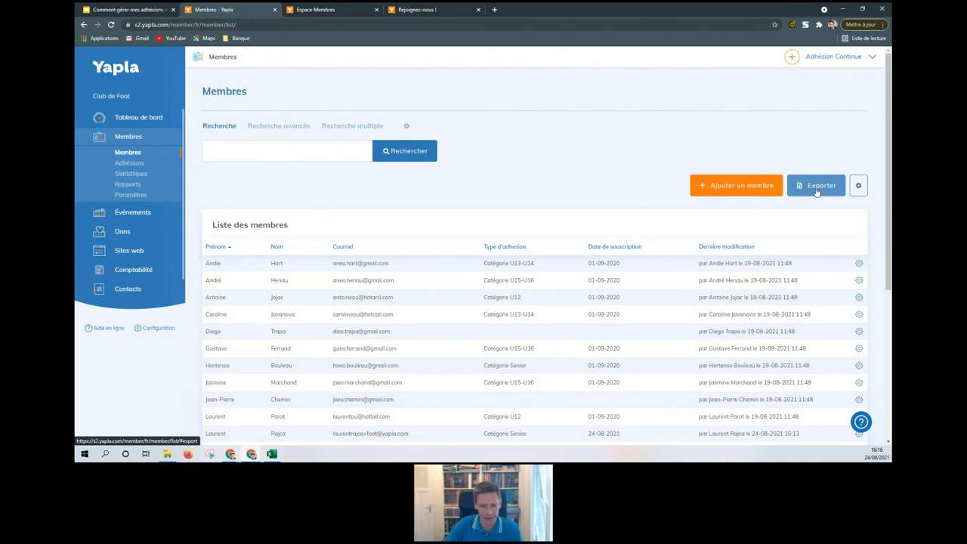
pyautogui.scroll(-2, 464, 193)
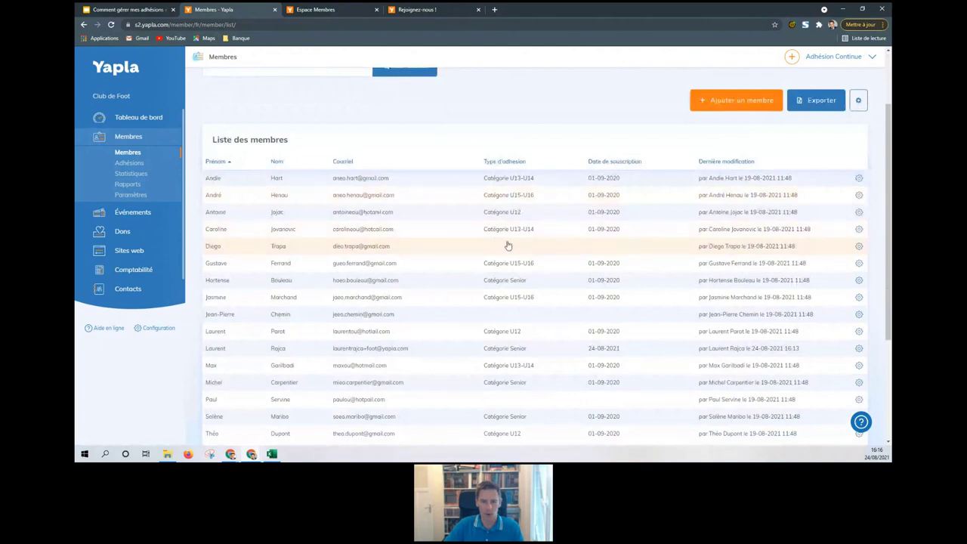
pyautogui.click(439, 249)
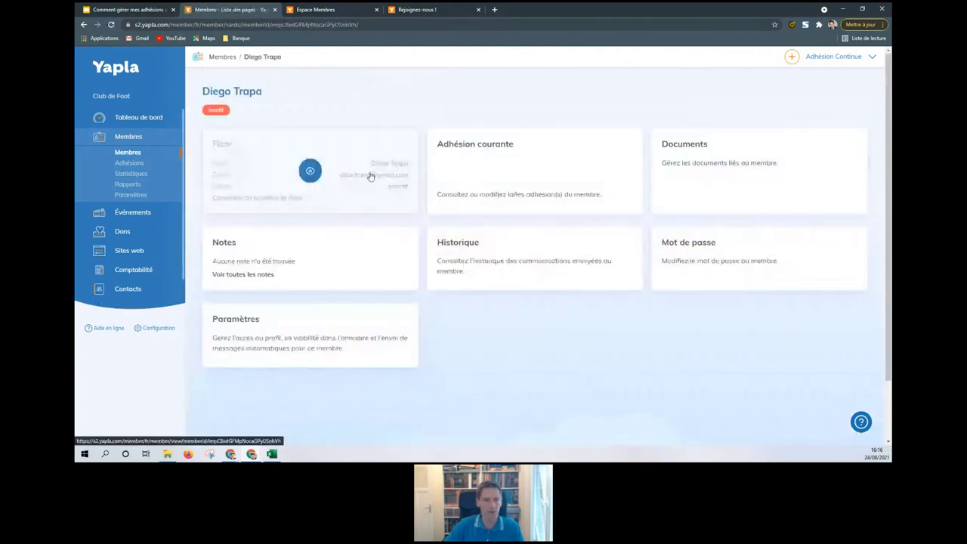
# Step: Review the member's full Fiche record, then view their Adhésion courante, showing no membership
pyautogui.click(371, 176)
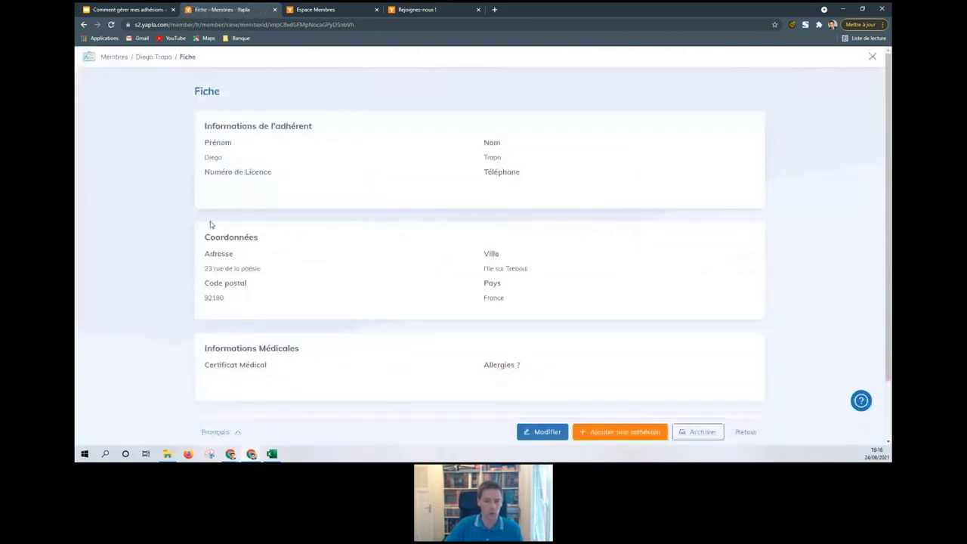
pyautogui.scroll(-2, 421, 308)
pyautogui.scroll(2, 421, 308)
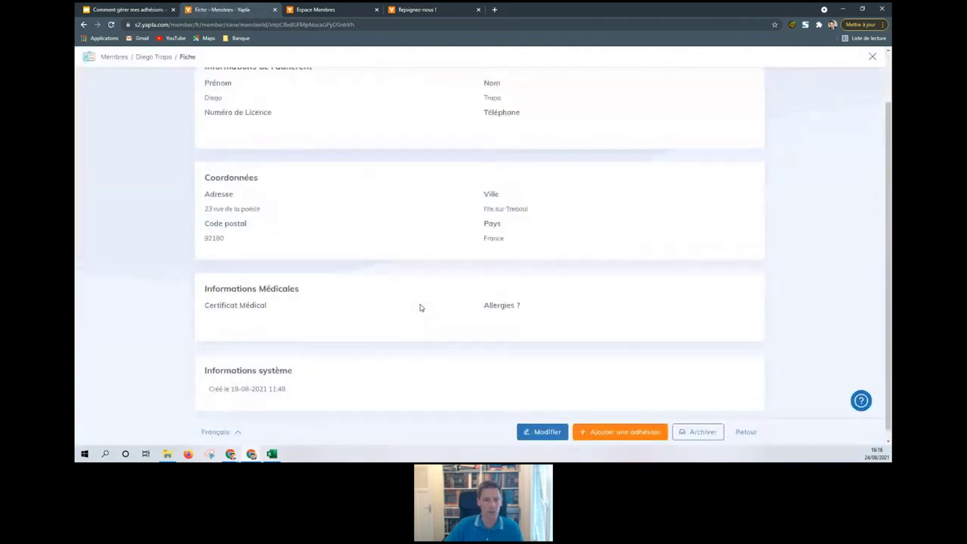
pyautogui.click(161, 61)
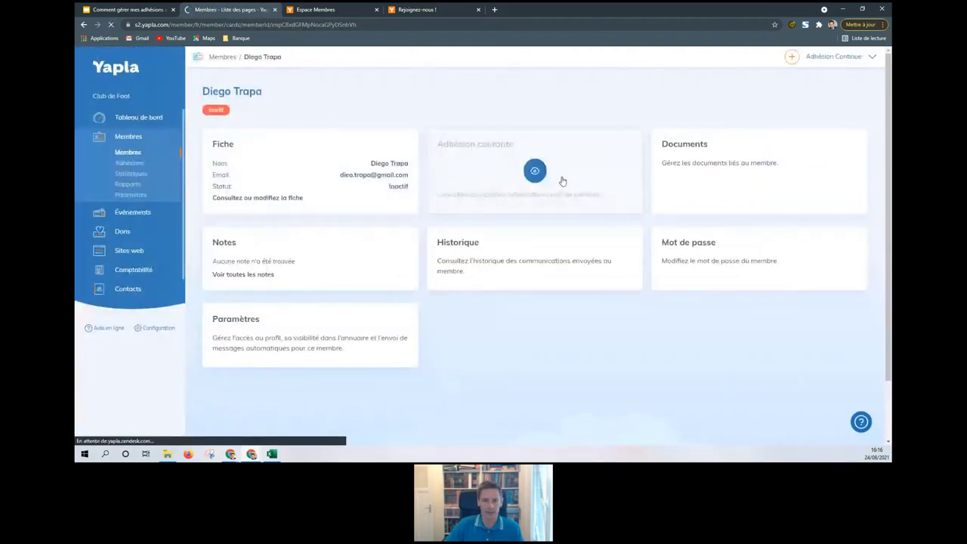
pyautogui.click(562, 181)
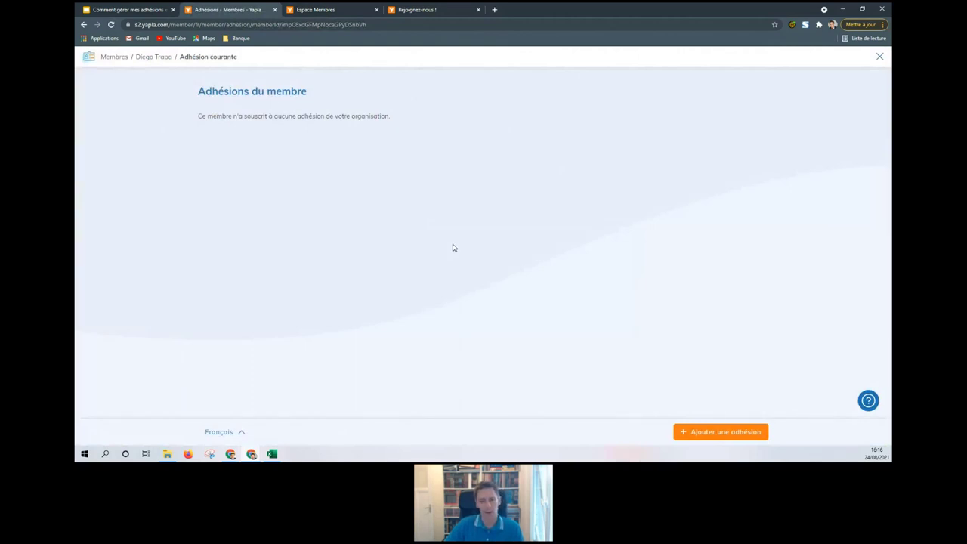
# Step: Add a Catégorie U13-U14 membership for the member, leaving the club kit option unselected
pyautogui.click(716, 434)
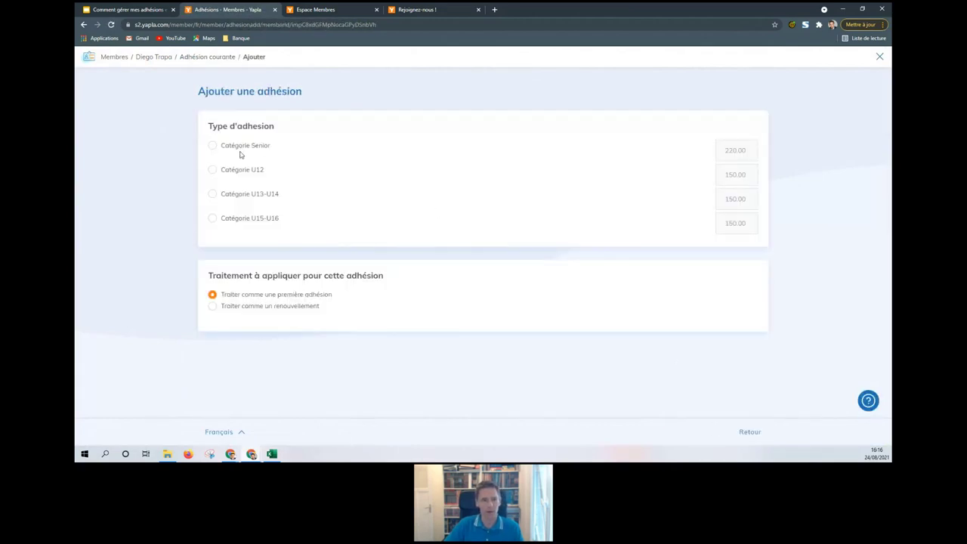
pyautogui.click(233, 195)
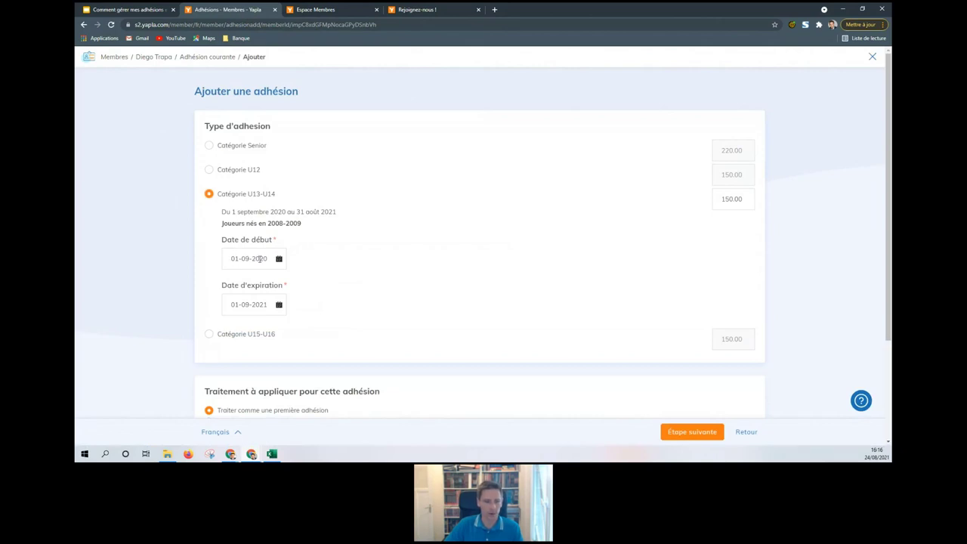
pyautogui.scroll(-3, 434, 307)
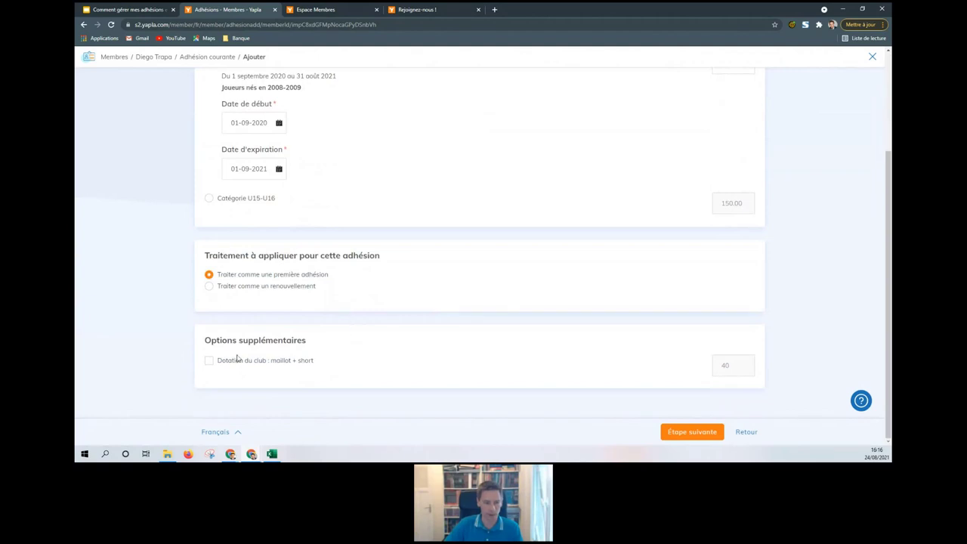
pyautogui.click(206, 361)
pyautogui.click(206, 361)
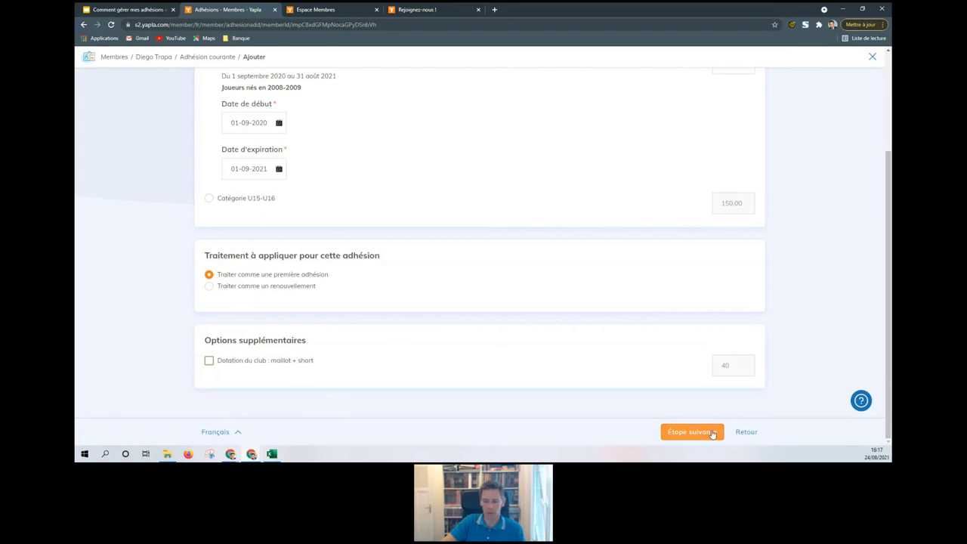
pyautogui.click(714, 432)
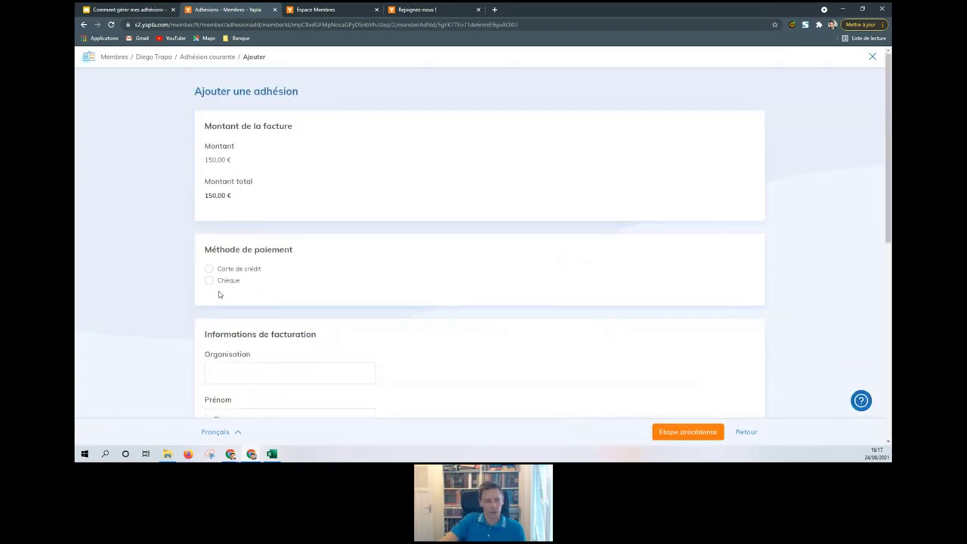
# Step: Pay the 150,00 € membership by cheque with its cheque number and confirm it
pyautogui.click(210, 282)
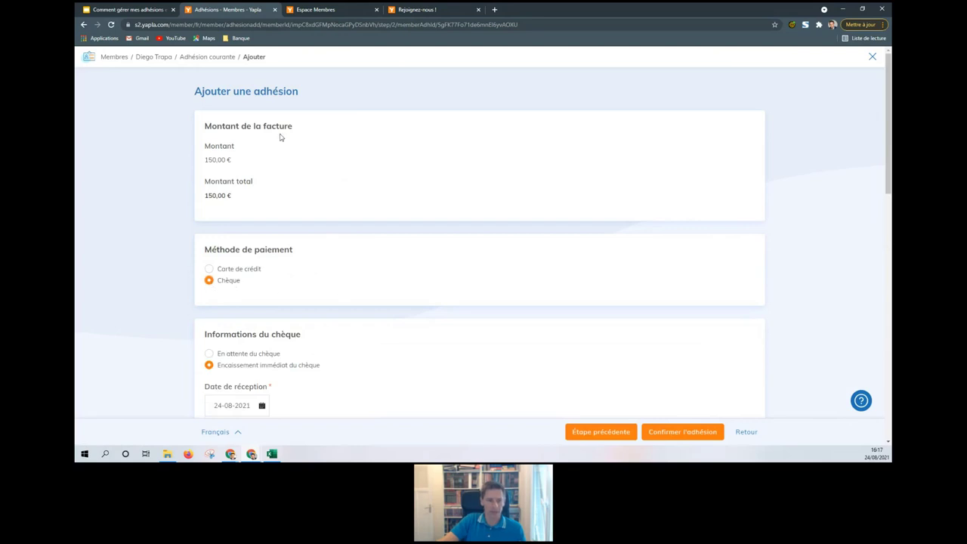
pyautogui.scroll(-1, 323, 298)
pyautogui.scroll(-2, 323, 298)
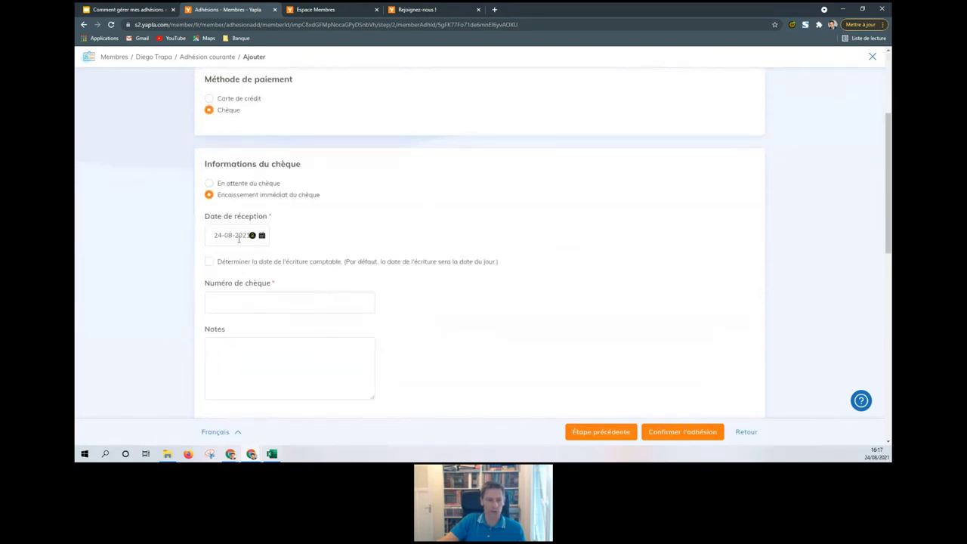
pyautogui.click(251, 299)
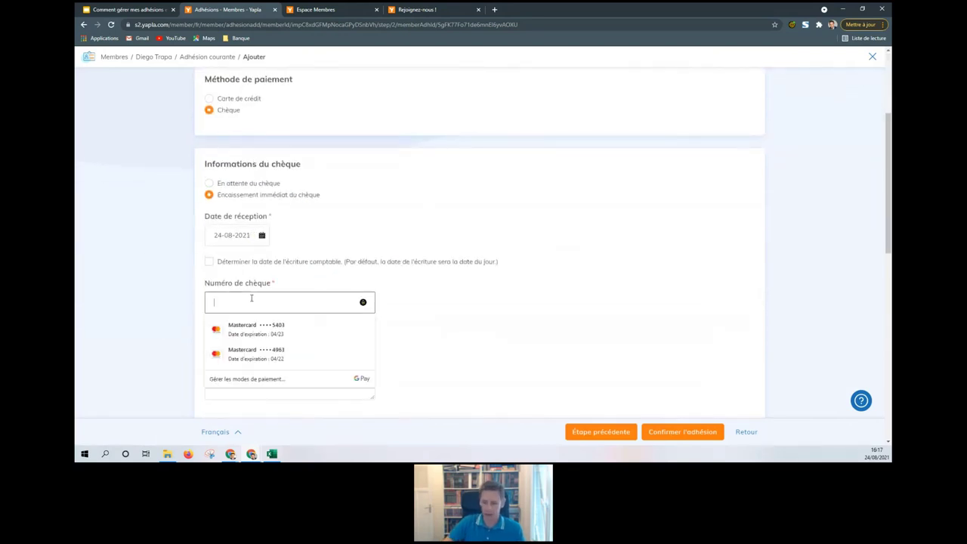
pyautogui.write('123456')
pyautogui.click(439, 298)
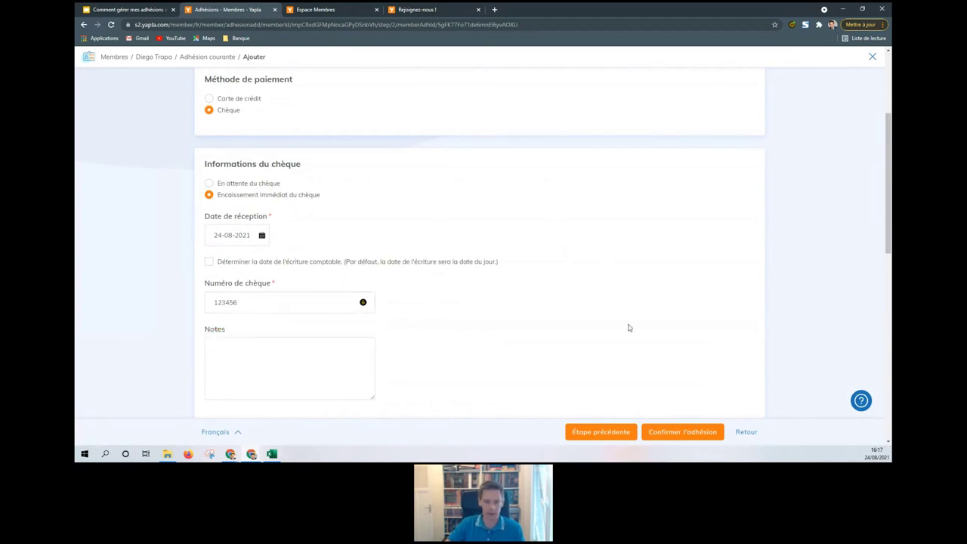
pyautogui.click(681, 434)
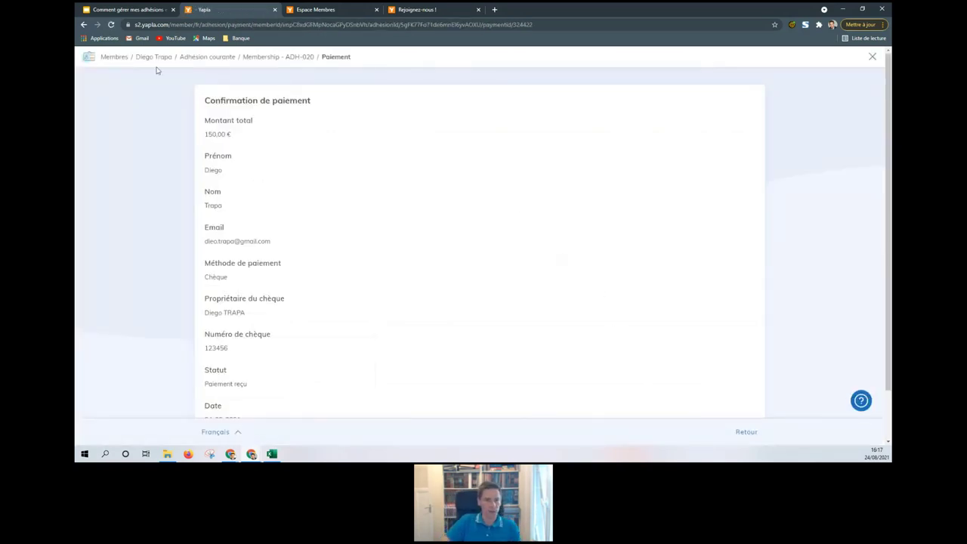
# Step: Go from the member list to the list of all Adhésions
pyautogui.click(120, 60)
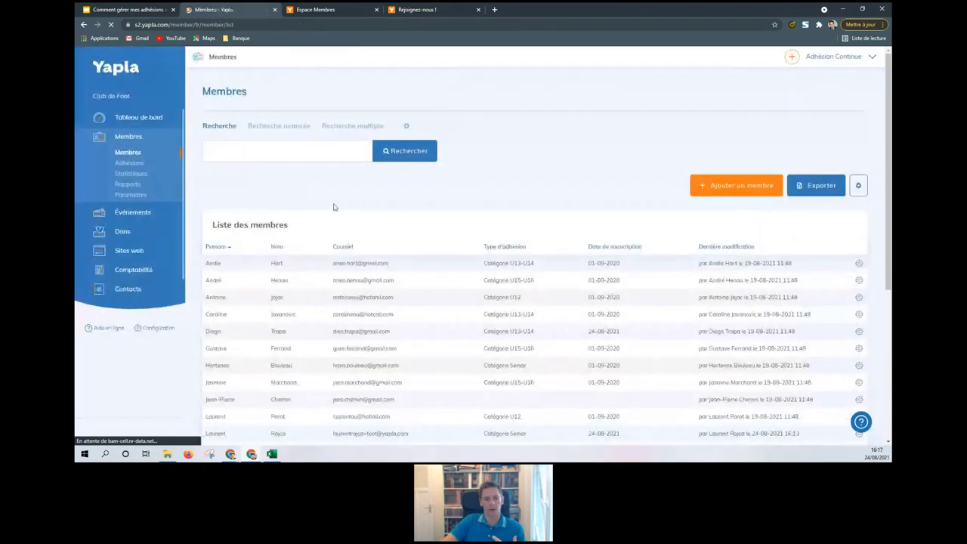
pyautogui.scroll(-3, 448, 216)
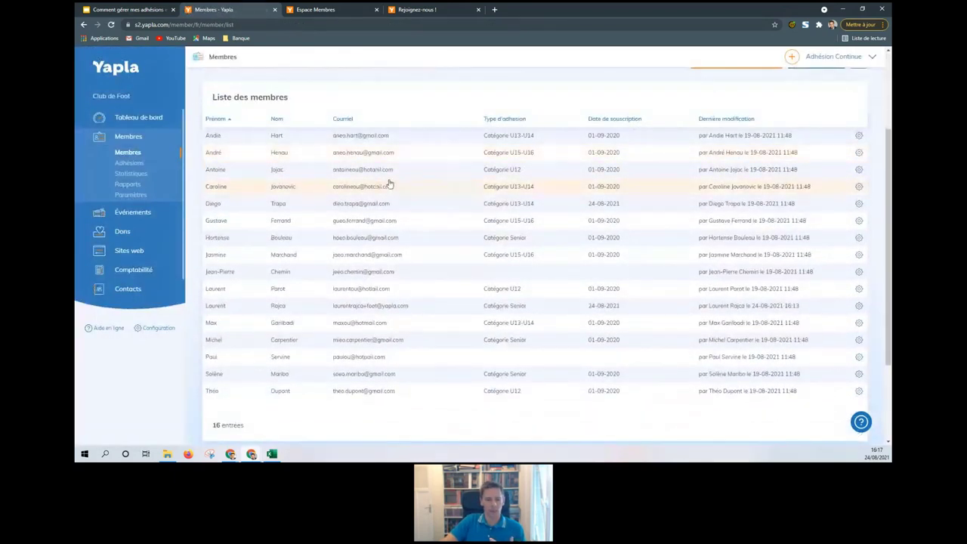
pyautogui.click(122, 166)
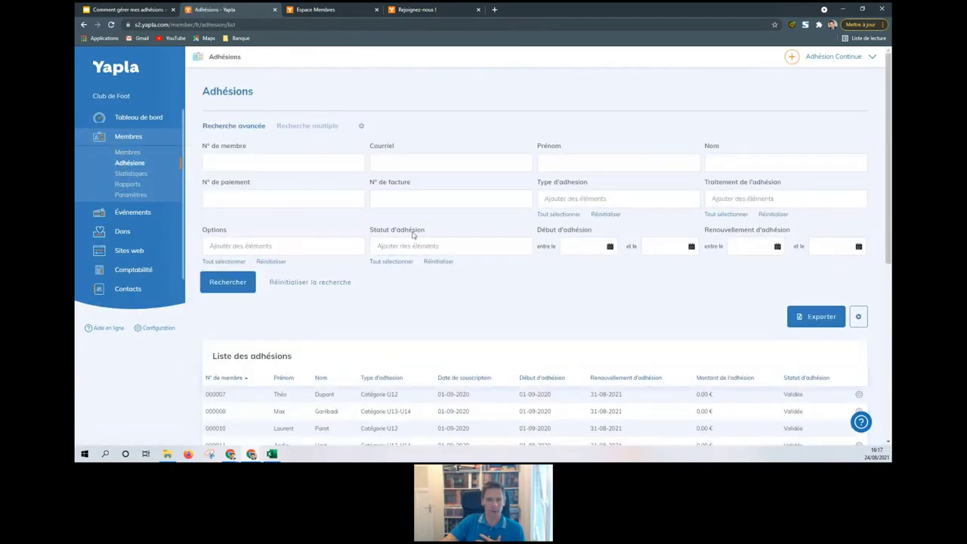
pyautogui.scroll(-2, 446, 212)
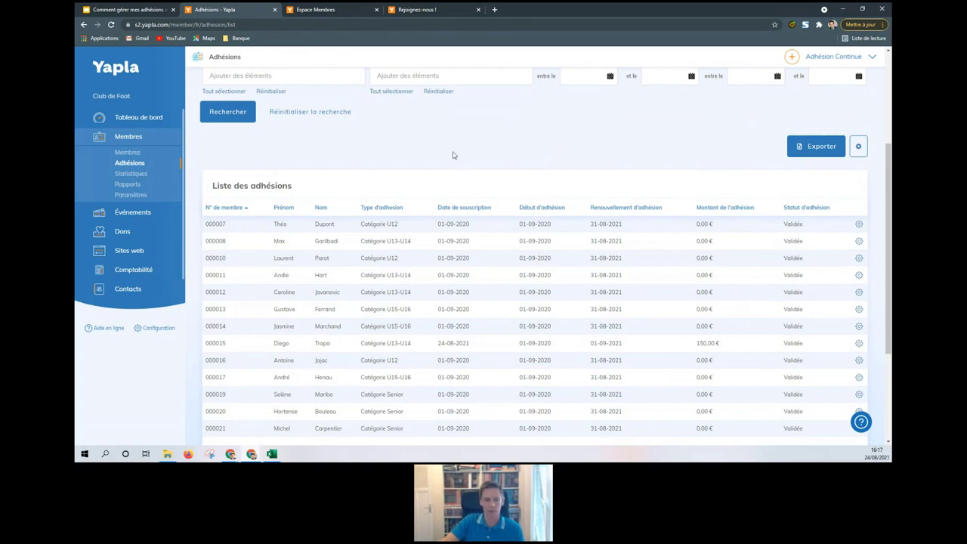
pyautogui.scroll(-2, 453, 155)
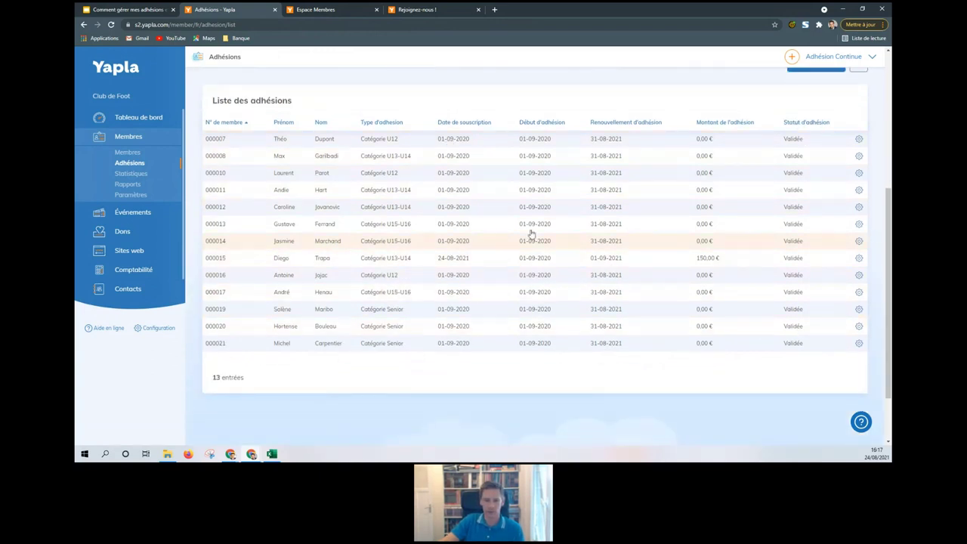
pyautogui.scroll(3, 426, 209)
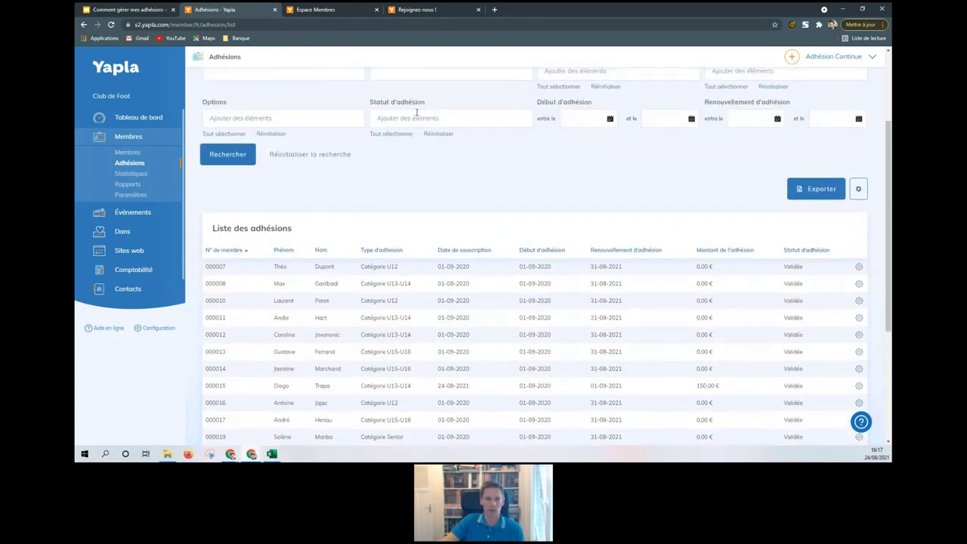
# Step: Filter memberships by En attente de paiement and open the Catégorie Senior one
pyautogui.click(417, 115)
pyautogui.click(417, 186)
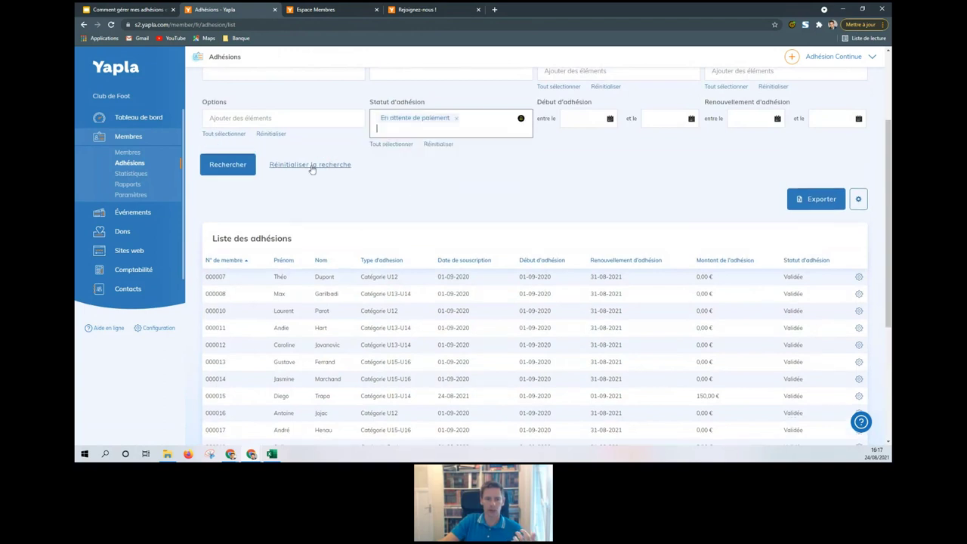
pyautogui.click(227, 164)
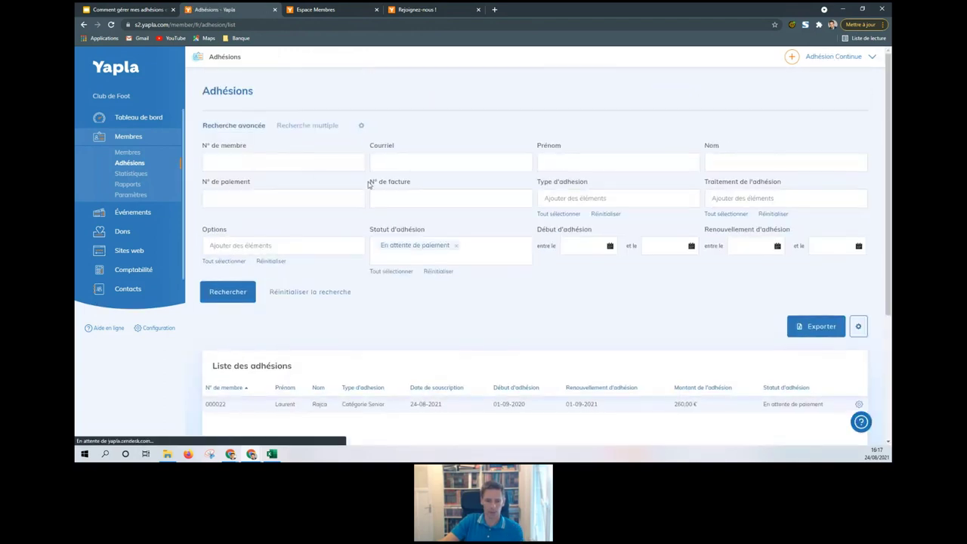
pyautogui.scroll(-3, 369, 184)
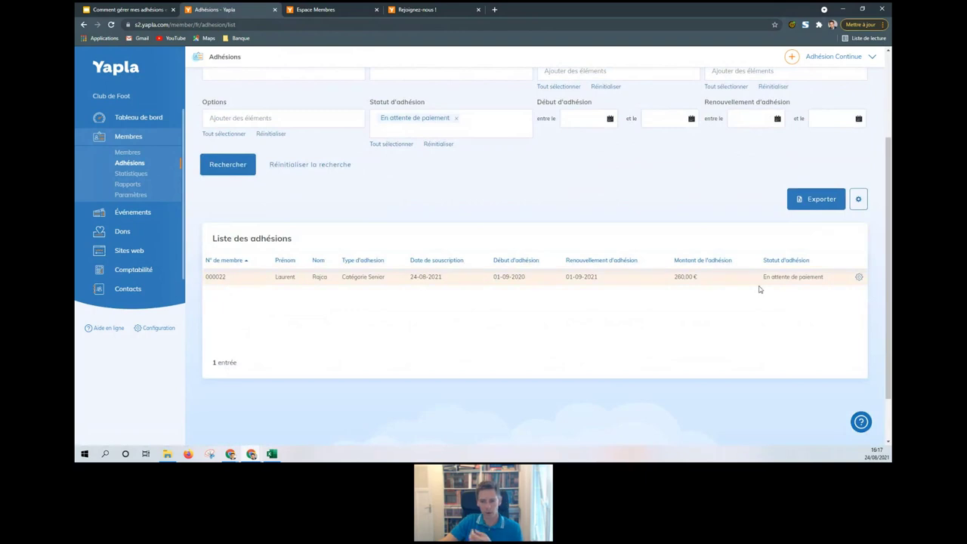
pyautogui.click(465, 282)
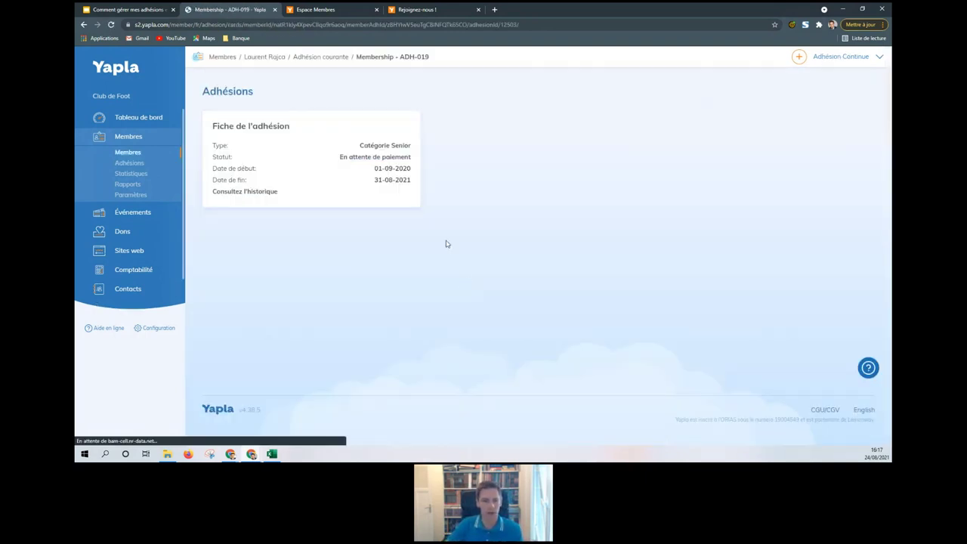
# Step: Record the Senior membership's 260,00 € payment by cheque with its number and update the membership
pyautogui.click(348, 156)
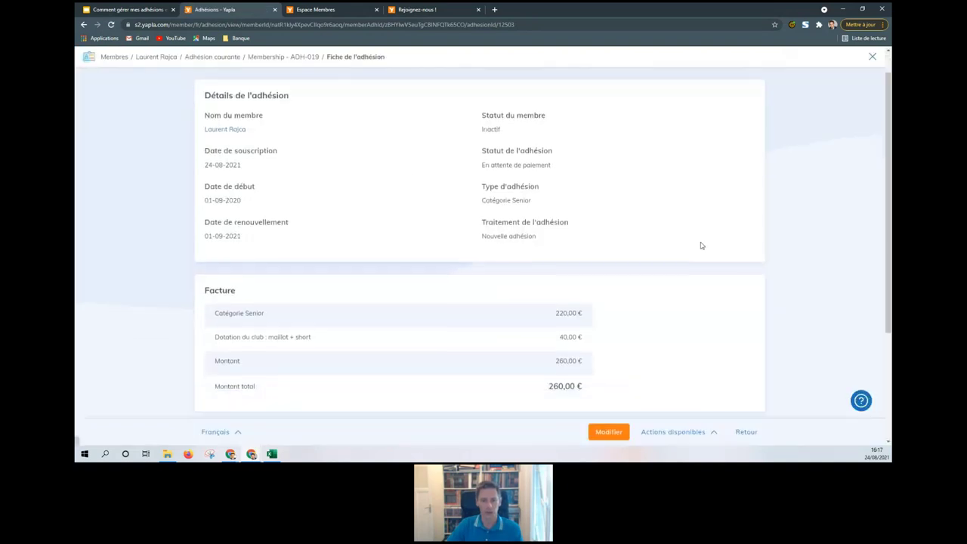
pyautogui.scroll(-2, 701, 246)
pyautogui.click(693, 434)
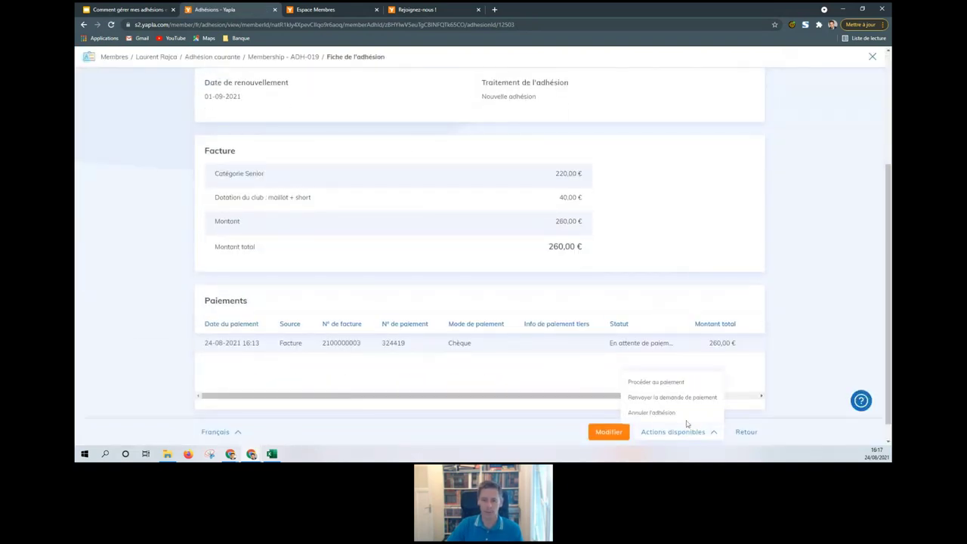
pyautogui.click(659, 383)
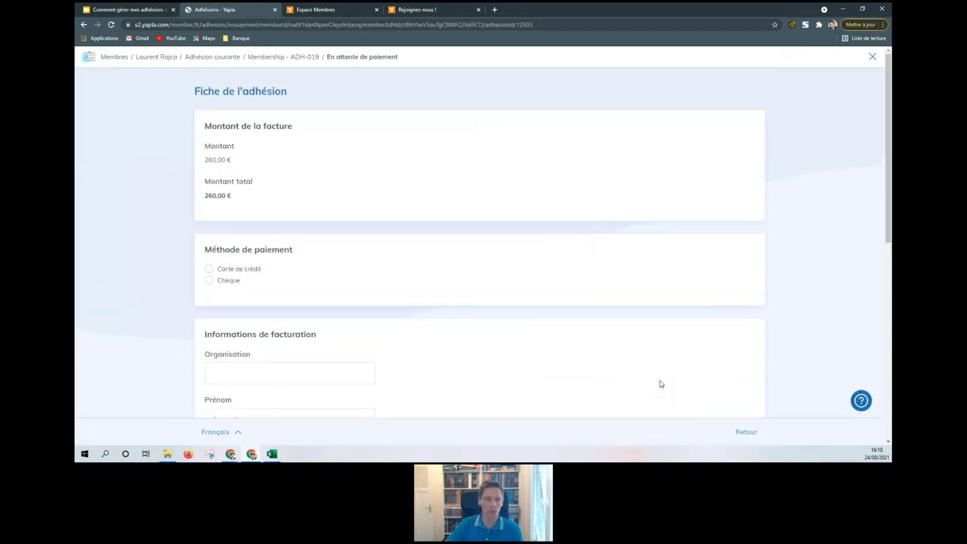
pyautogui.click(231, 283)
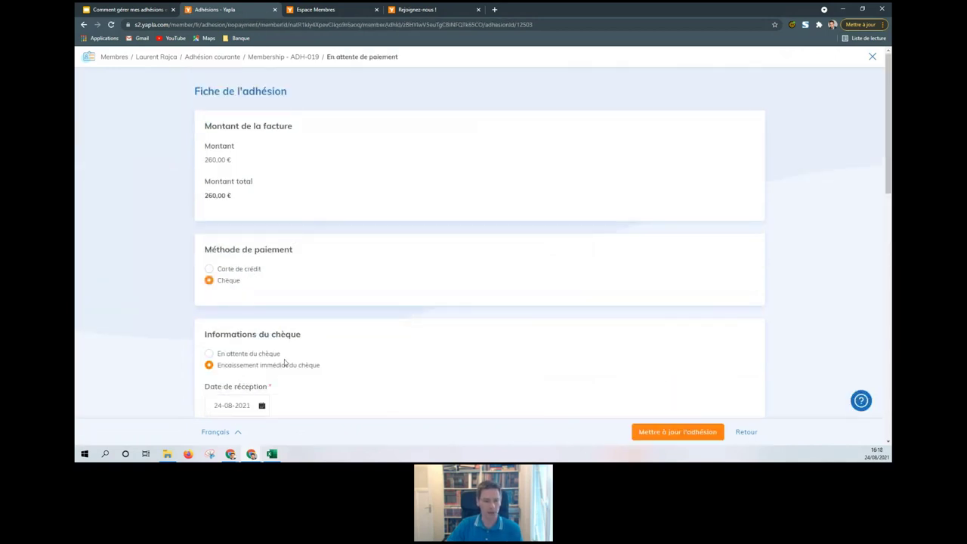
pyautogui.scroll(-2, 281, 363)
pyautogui.click(287, 347)
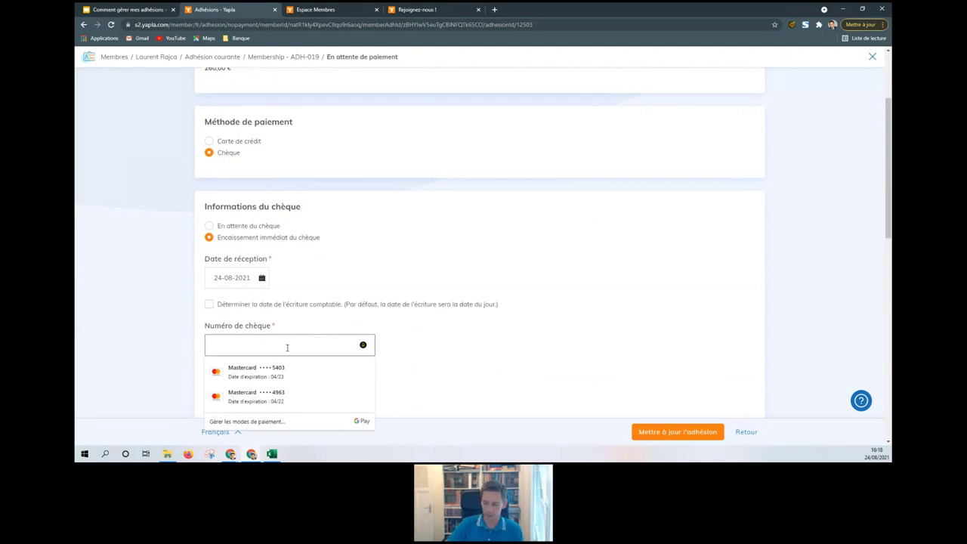
pyautogui.write('123789')
pyautogui.click(520, 306)
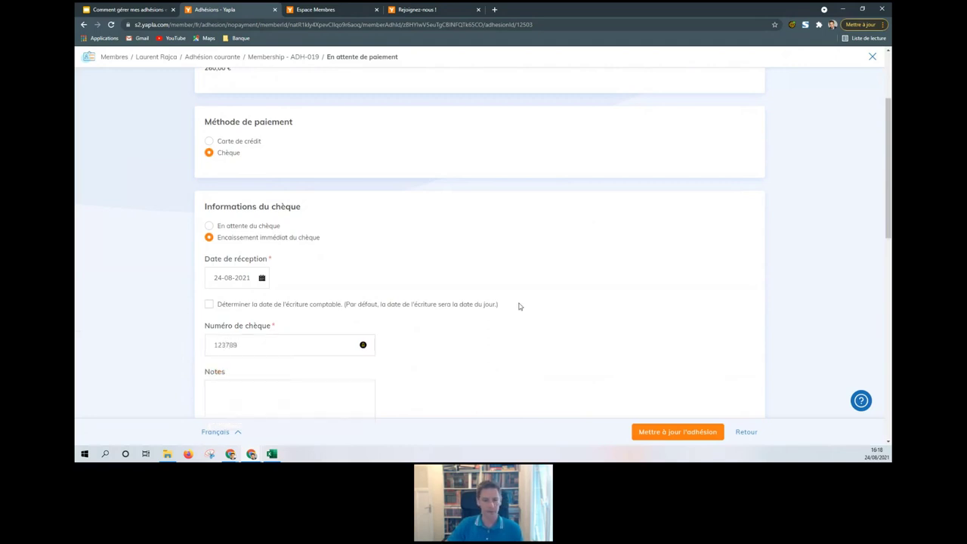
pyautogui.scroll(-3, 529, 270)
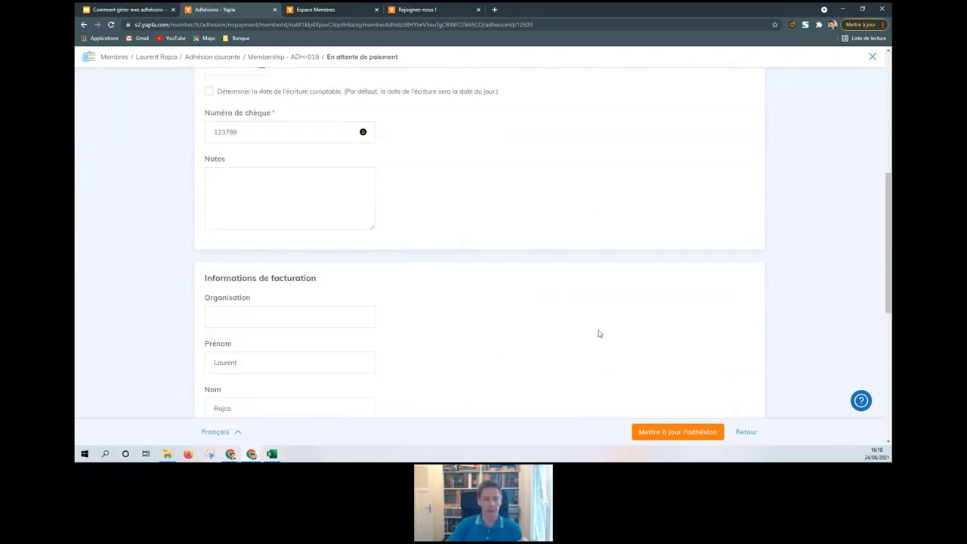
pyautogui.click(677, 436)
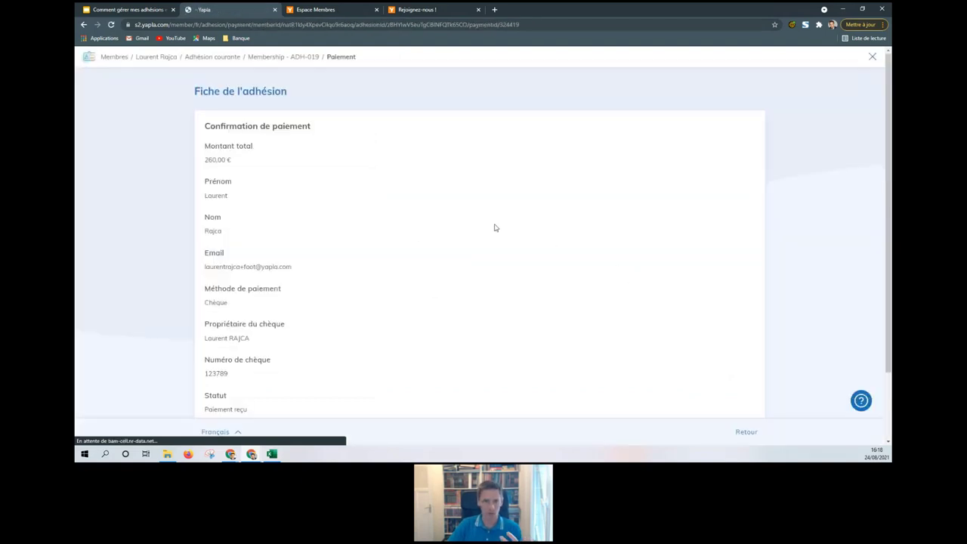
# Step: Check on the member's profile that the Senior membership now shows Validée
pyautogui.scroll(-2, 462, 222)
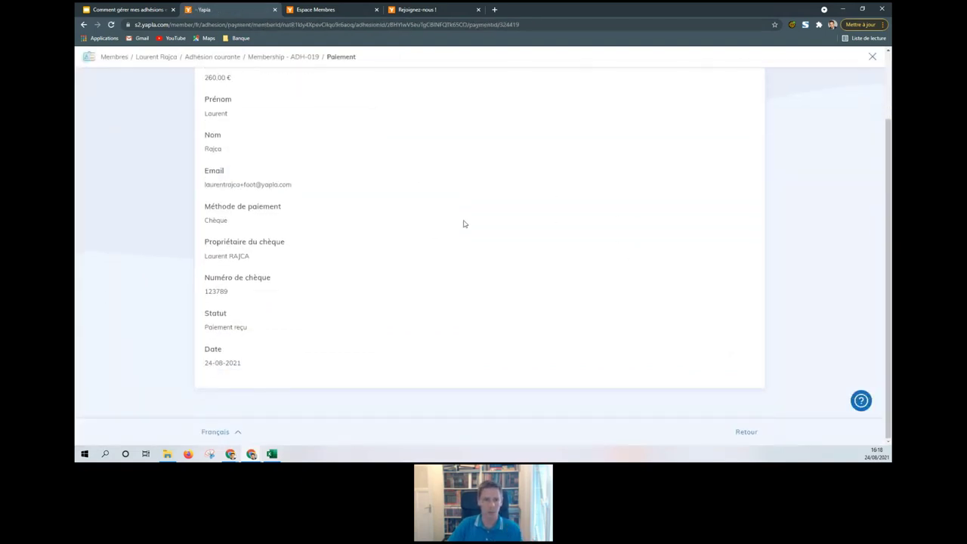
pyautogui.click(154, 60)
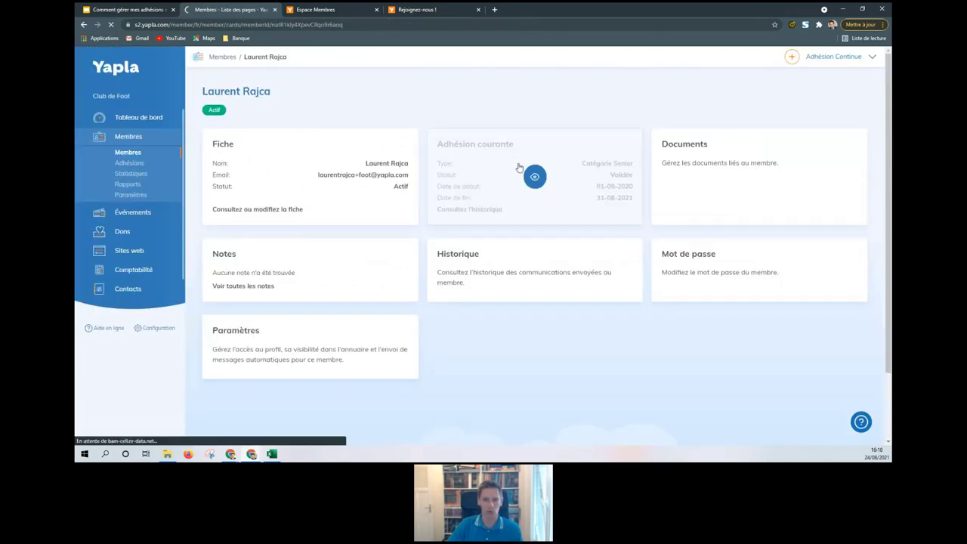
pyautogui.click(519, 167)
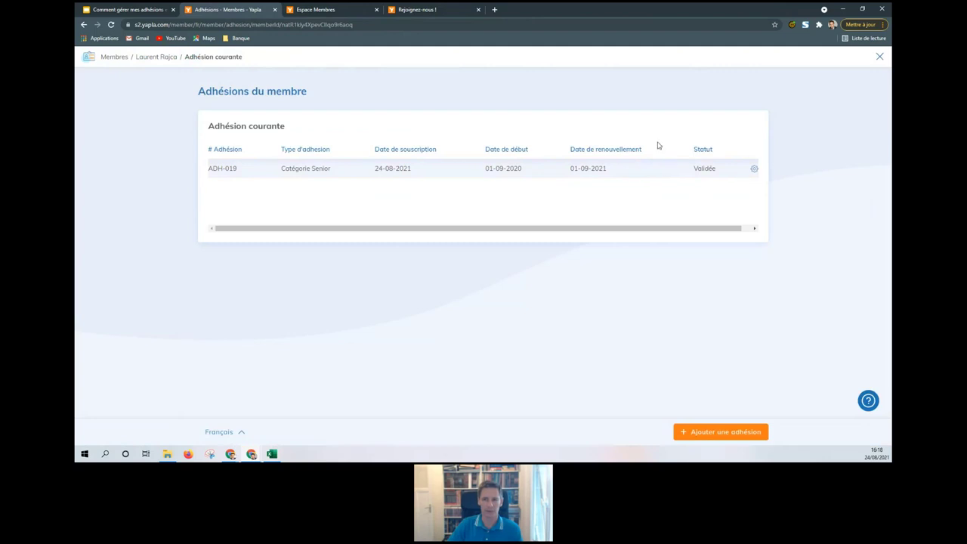
pyautogui.click(880, 57)
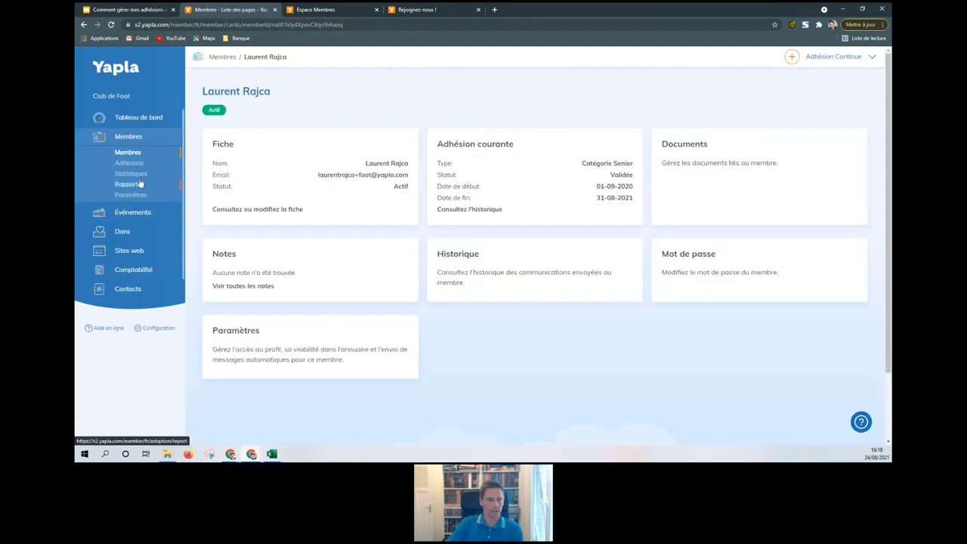
# Step: Open the Paramètres page under Membres
pyautogui.click(130, 195)
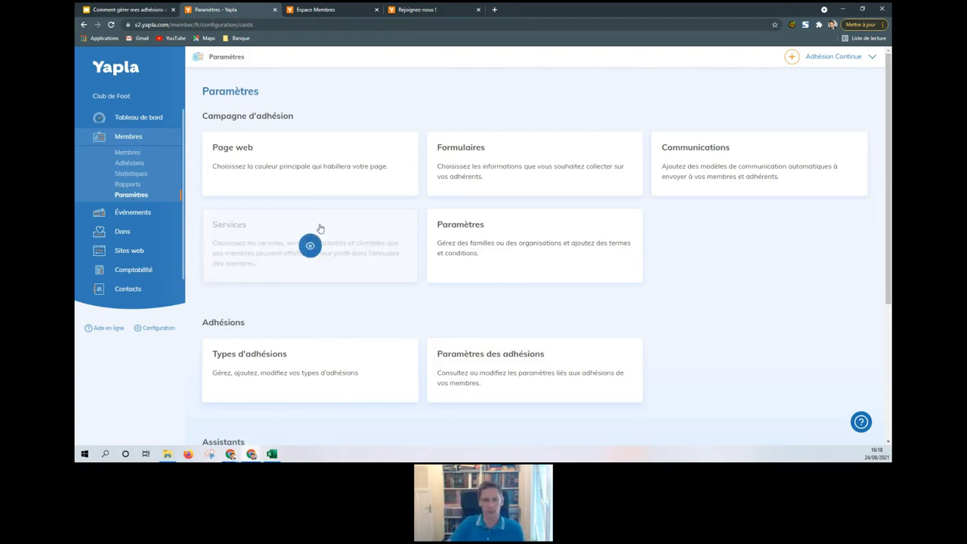
# Step: In Formulaire Mineur, move the Pays field from Coordonnées back into Champs disponibles
pyautogui.click(492, 162)
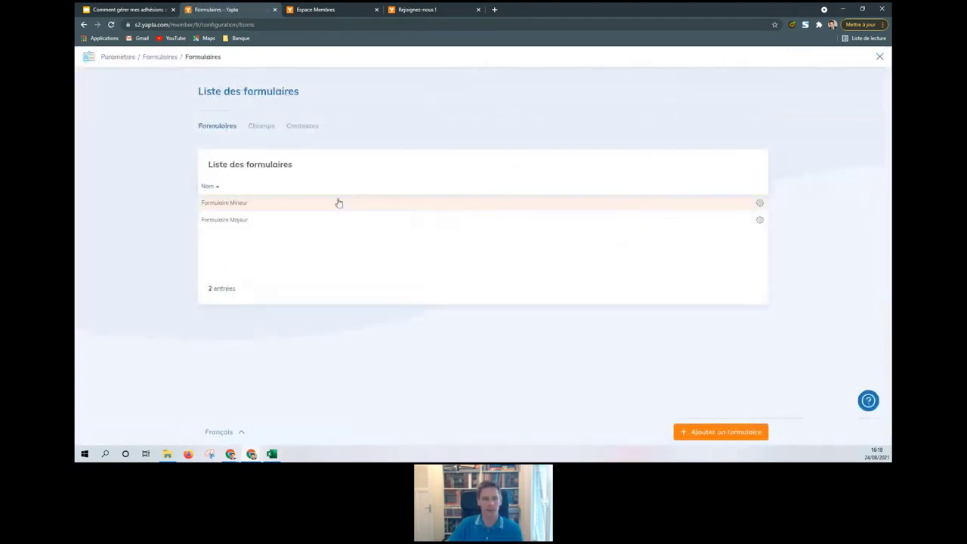
pyautogui.click(337, 203)
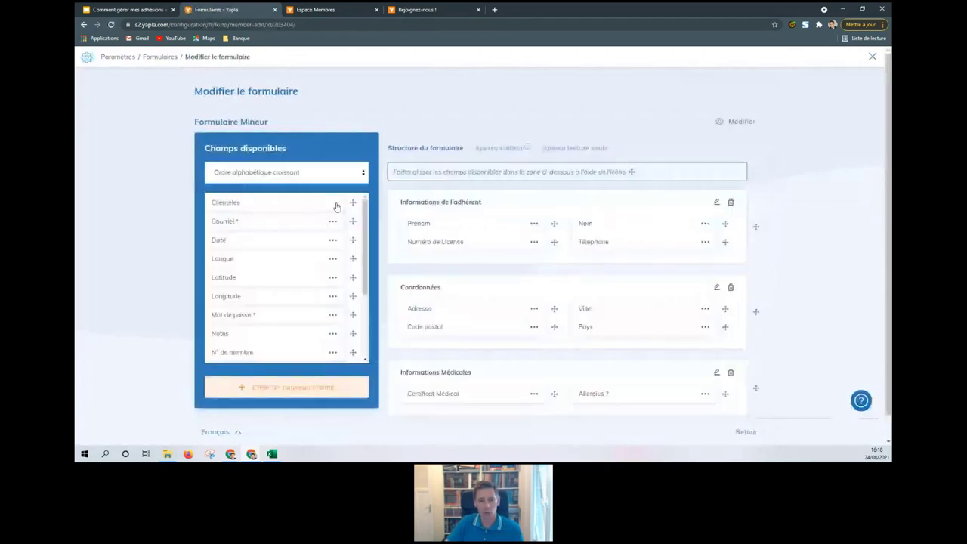
pyautogui.scroll(-1, 795, 220)
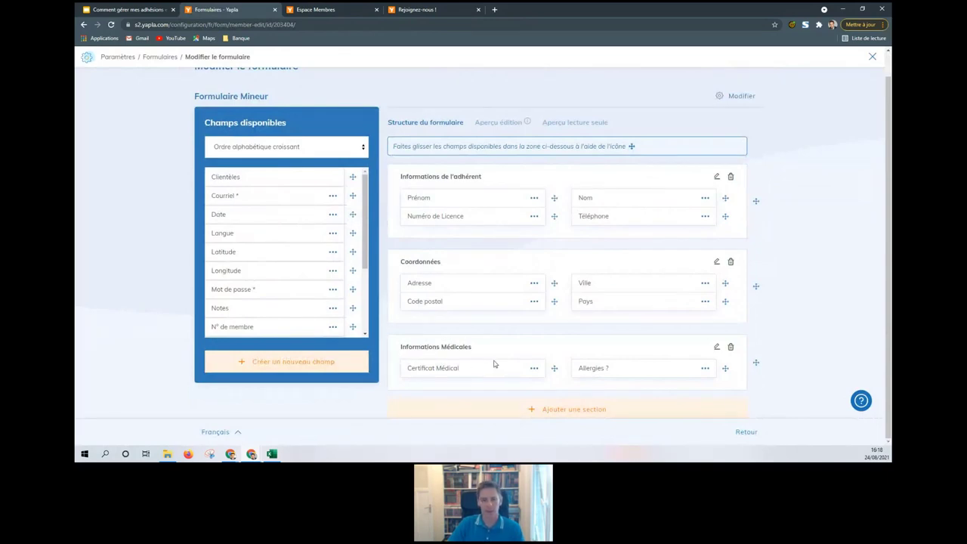
pyautogui.moveTo(726, 301); pyautogui.dragTo(345, 234)
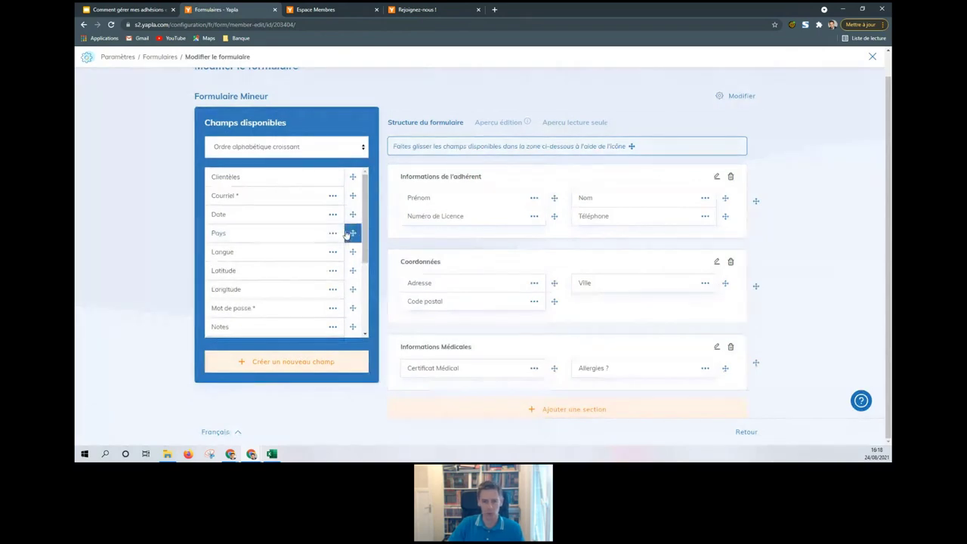
pyautogui.click(324, 363)
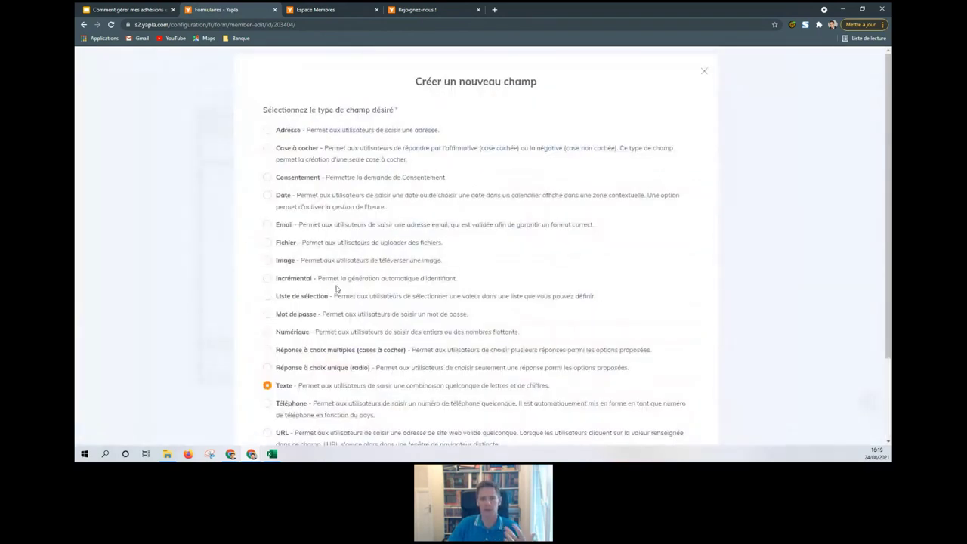
# Step: Preview the Consentement and multiple-choice field types, close without adding a field, and return to Formulaires
pyautogui.click(299, 182)
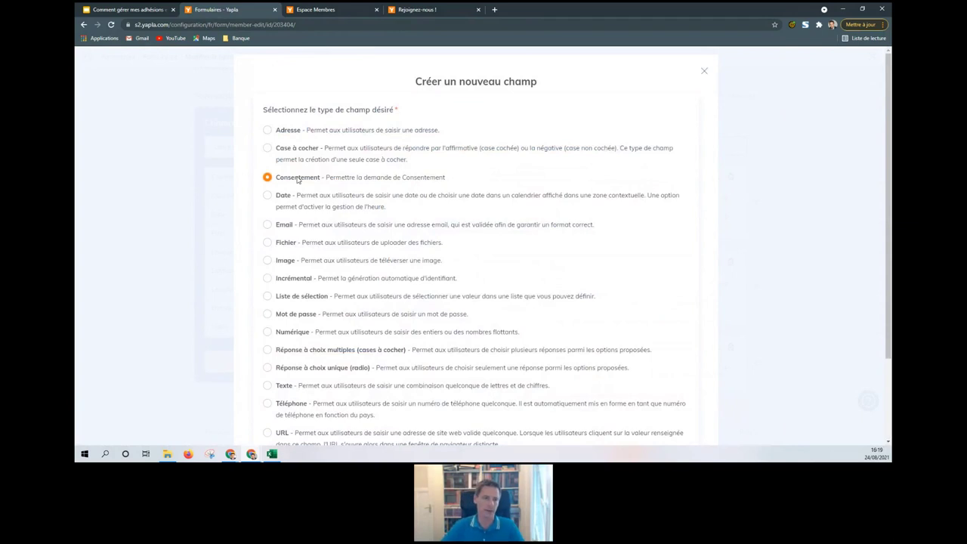
pyautogui.click(330, 353)
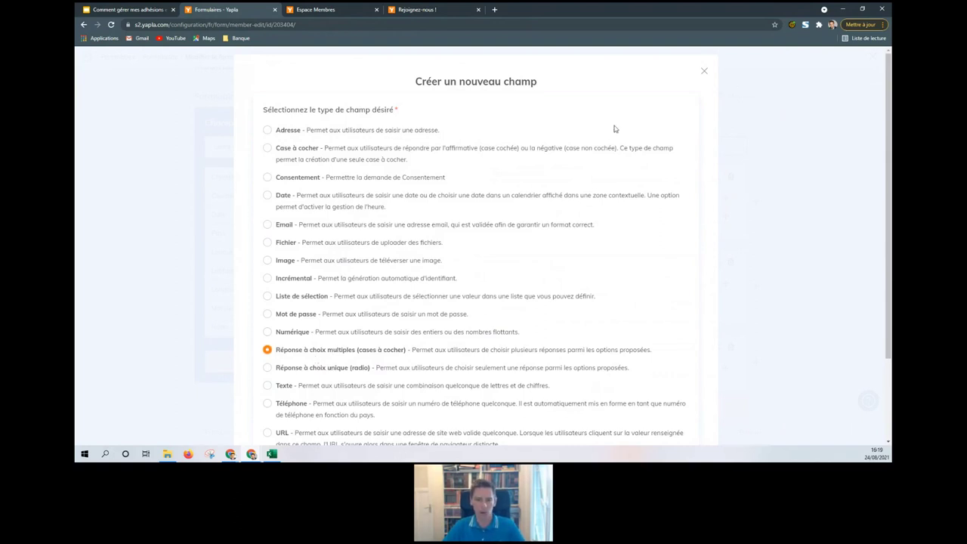
pyautogui.click(704, 71)
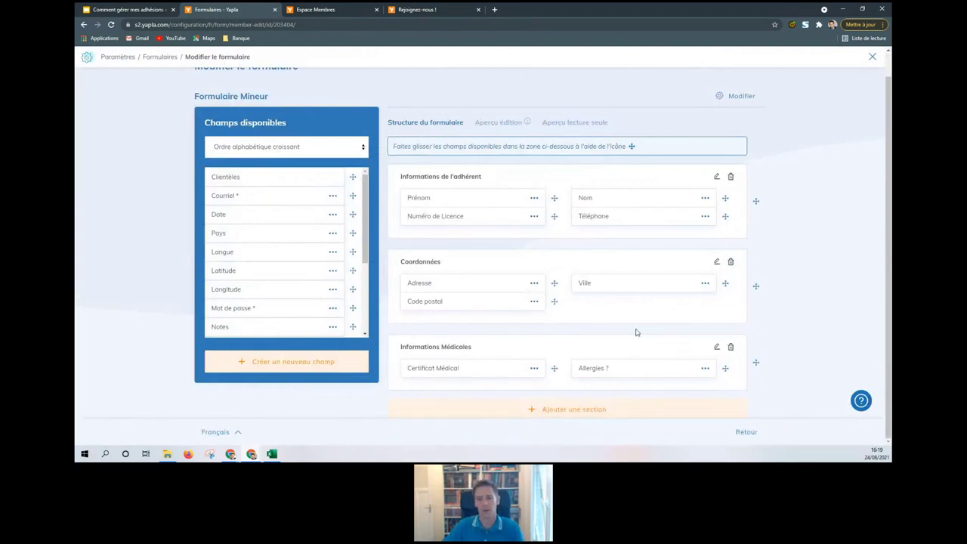
pyautogui.click(160, 59)
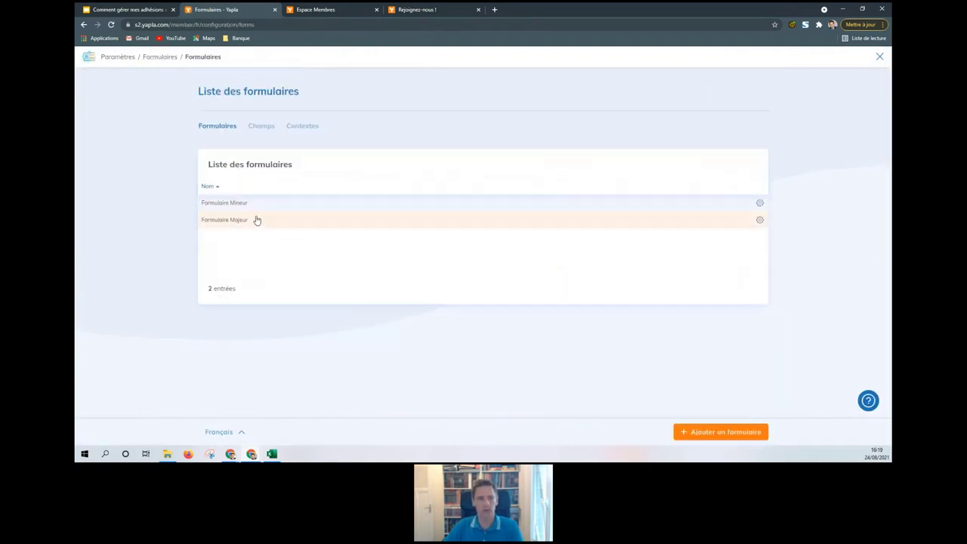
# Step: Review the Contextes tab, where every Votre site web and Yapla context uses Formulaire Mineur
pyautogui.click(295, 132)
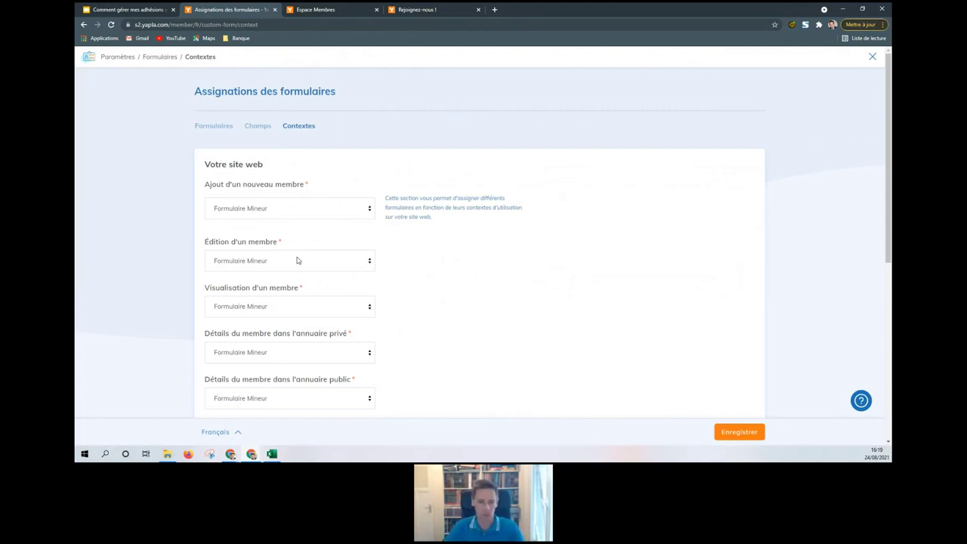
pyautogui.scroll(-3, 297, 261)
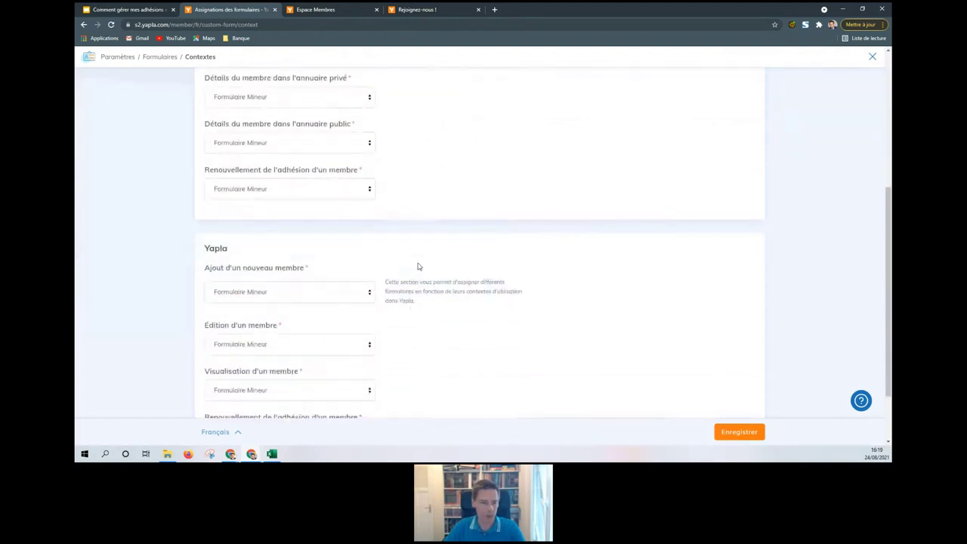
pyautogui.scroll(-1, 418, 267)
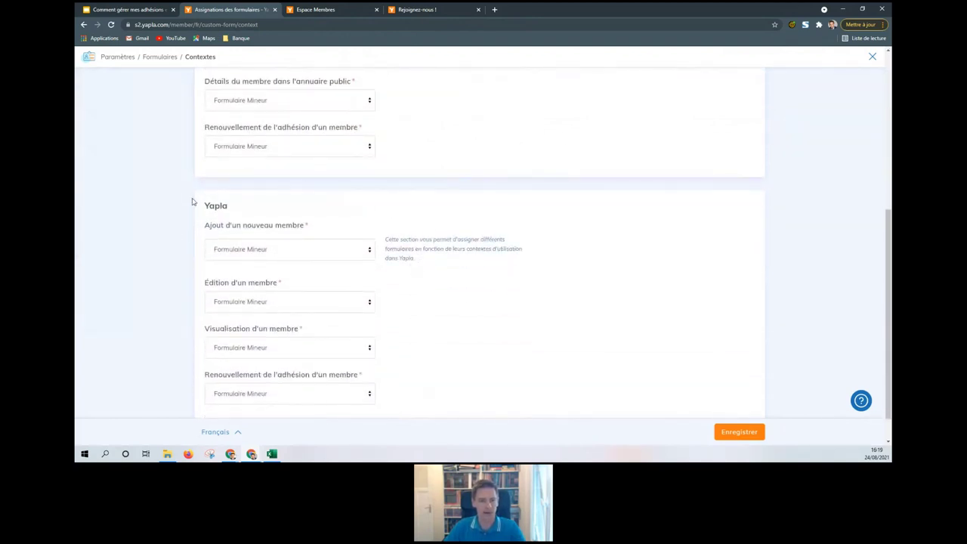
pyautogui.moveTo(204, 207); pyautogui.dragTo(252, 209)
pyautogui.click(252, 209)
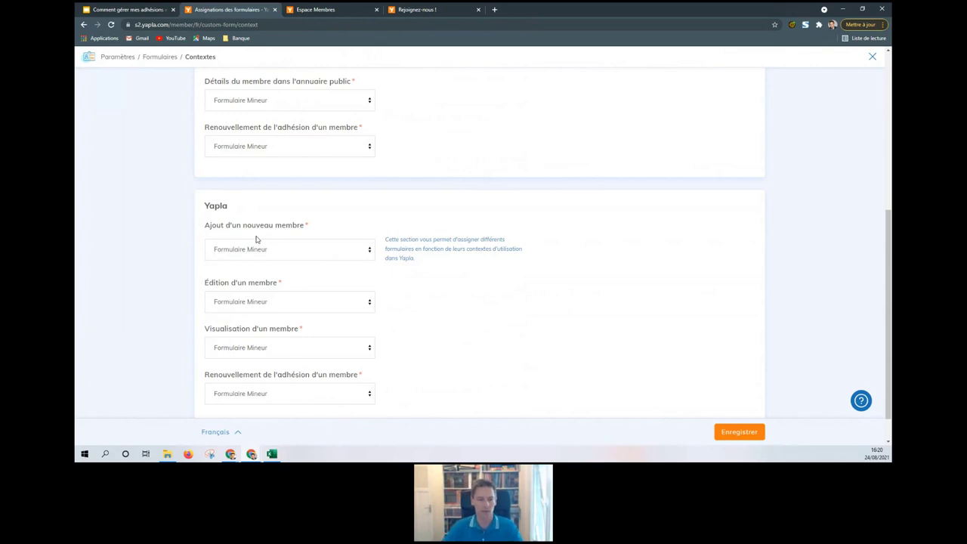
pyautogui.scroll(3, 448, 251)
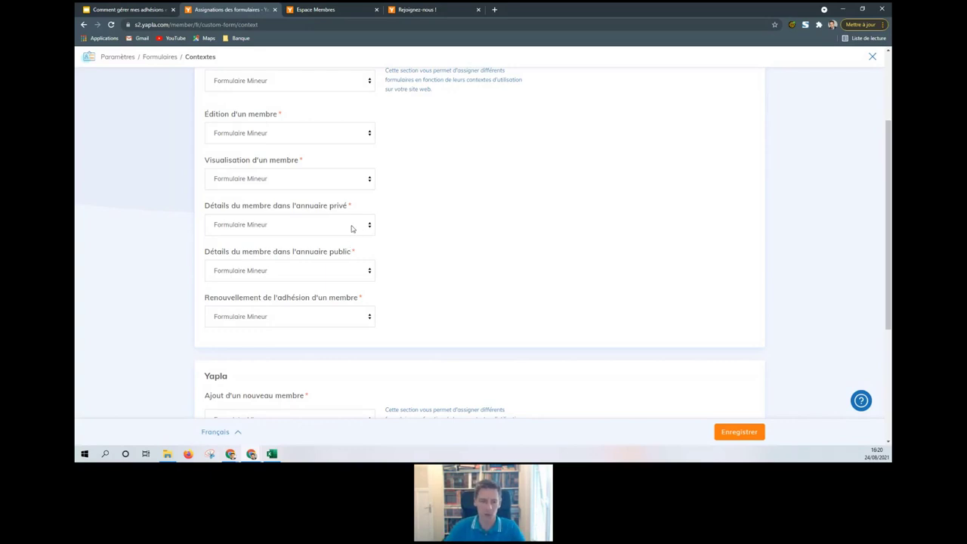
# Step: Return to the membership Paramètres page and open Types d'adhésions, listing four categories with prices
pyautogui.click(125, 59)
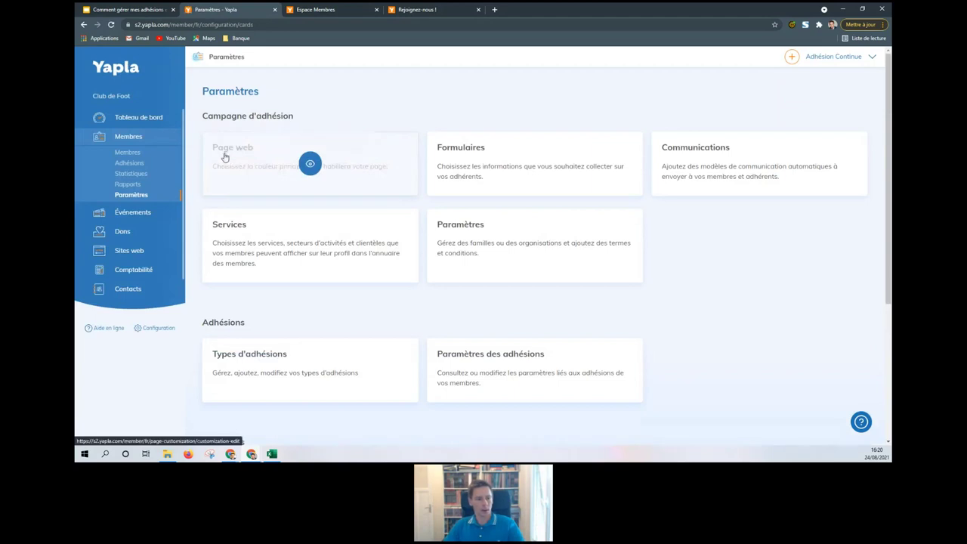
pyautogui.scroll(-1, 423, 203)
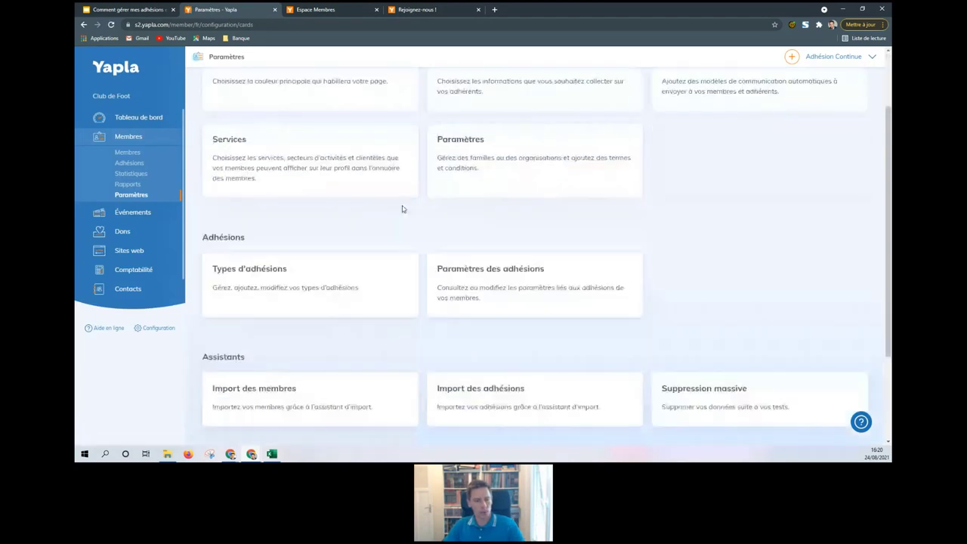
pyautogui.click(309, 285)
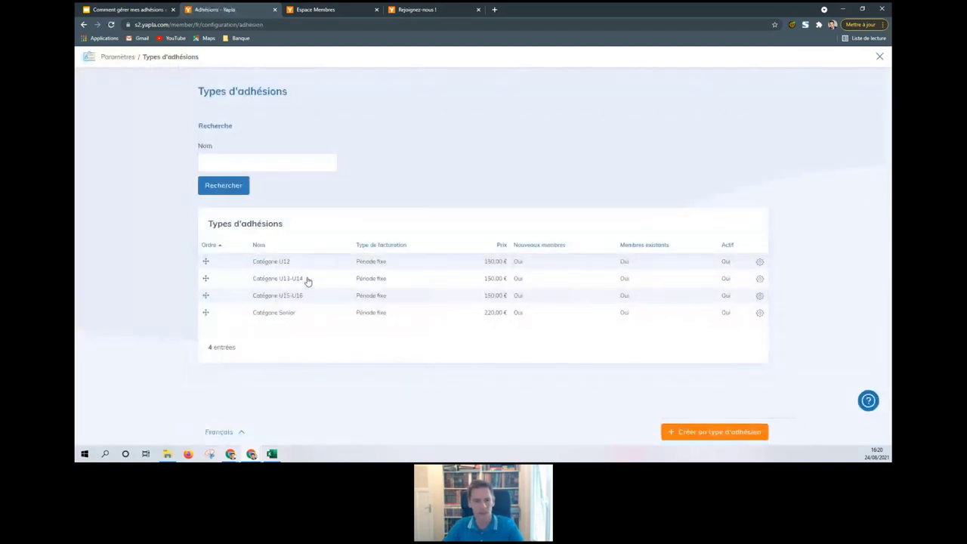
# Step: Open Catégorie U12 and review its name, 'Joueurs nés en 2010' description and website availability
pyautogui.click(309, 264)
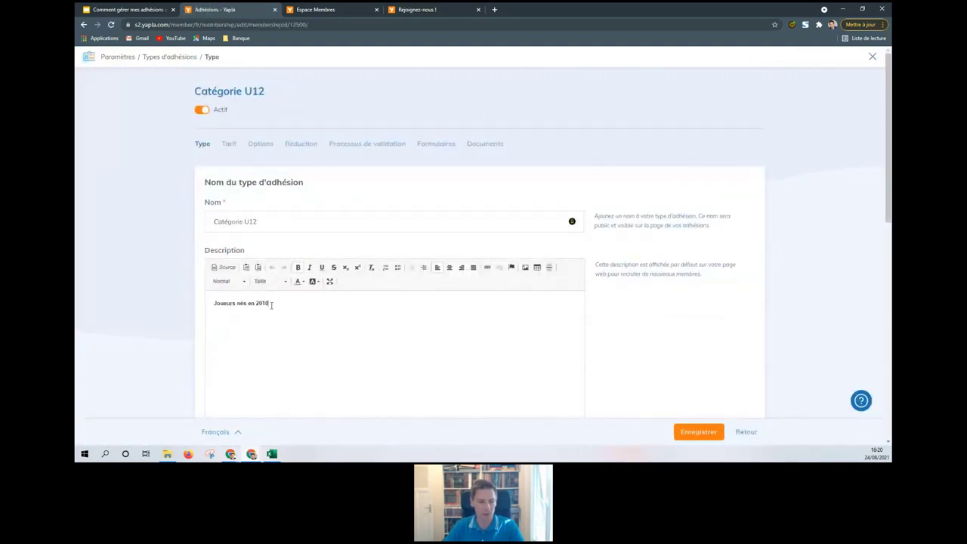
pyautogui.scroll(-5, 164, 280)
pyautogui.scroll(-2, 159, 286)
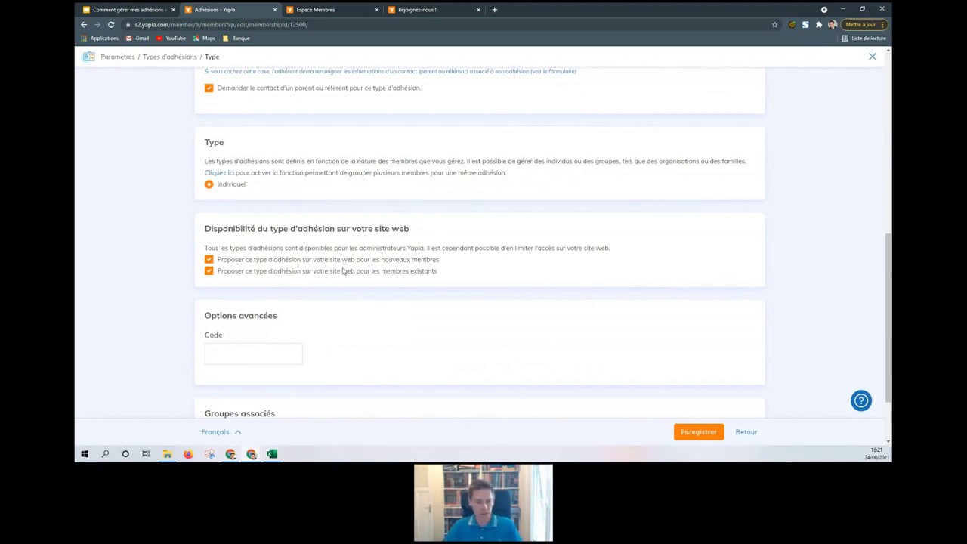
pyautogui.scroll(-2, 227, 295)
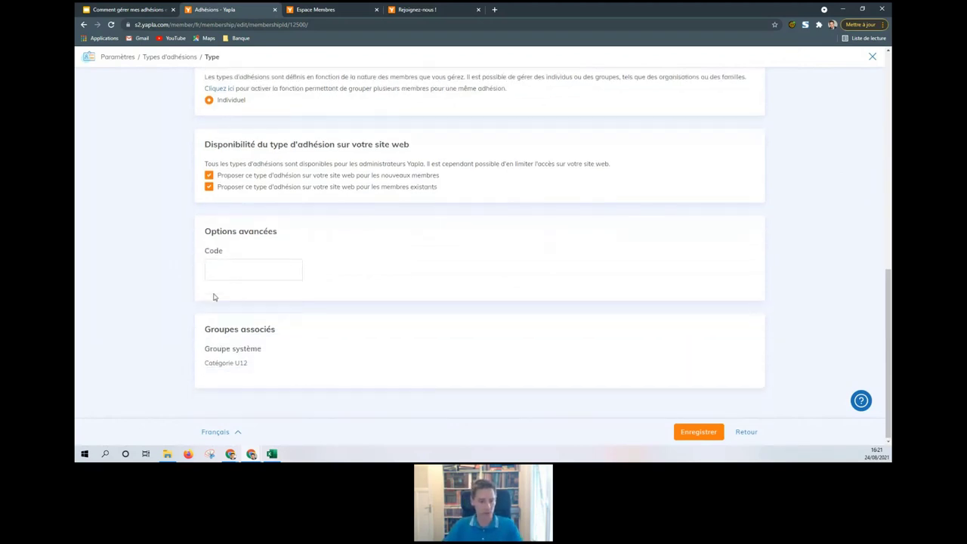
pyautogui.scroll(5, 214, 296)
pyautogui.scroll(3, 253, 110)
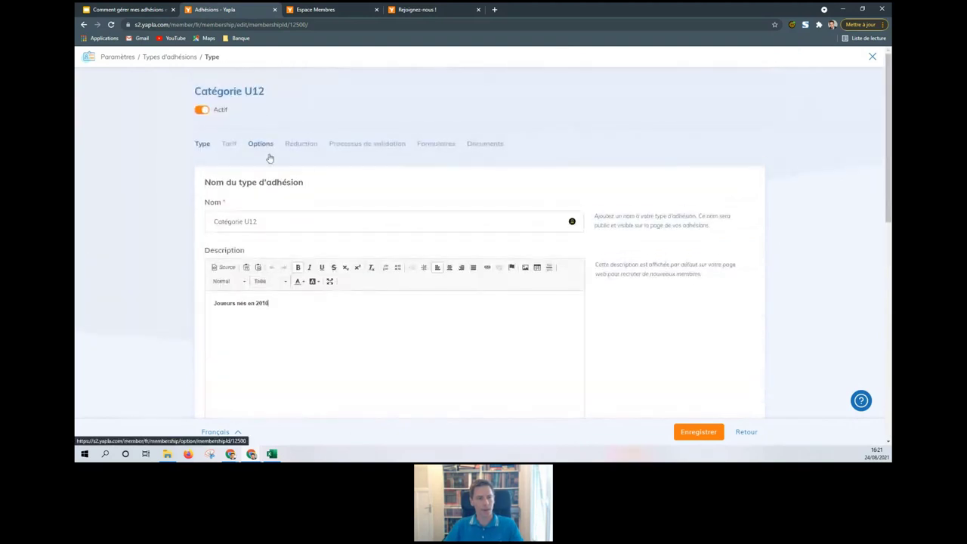
# Step: Review Catégorie U12 pricing: 12-month school-year billing from 1 Septembre at 150 €
pyautogui.click(229, 143)
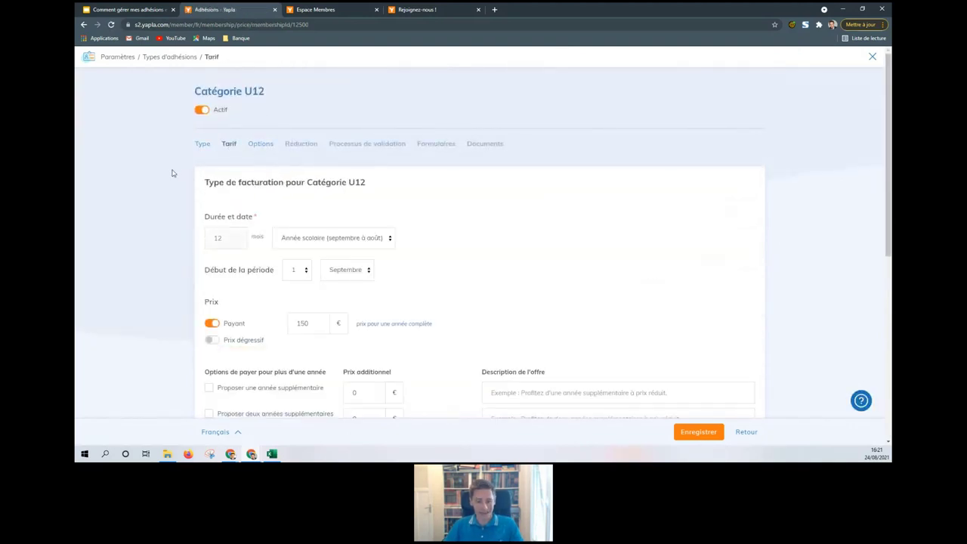
pyautogui.scroll(-2, 152, 198)
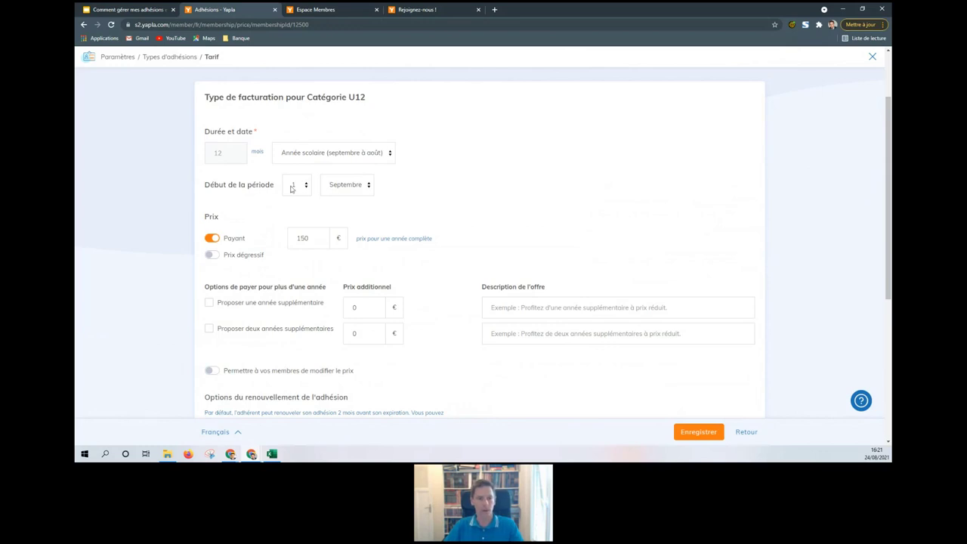
pyautogui.click(313, 238)
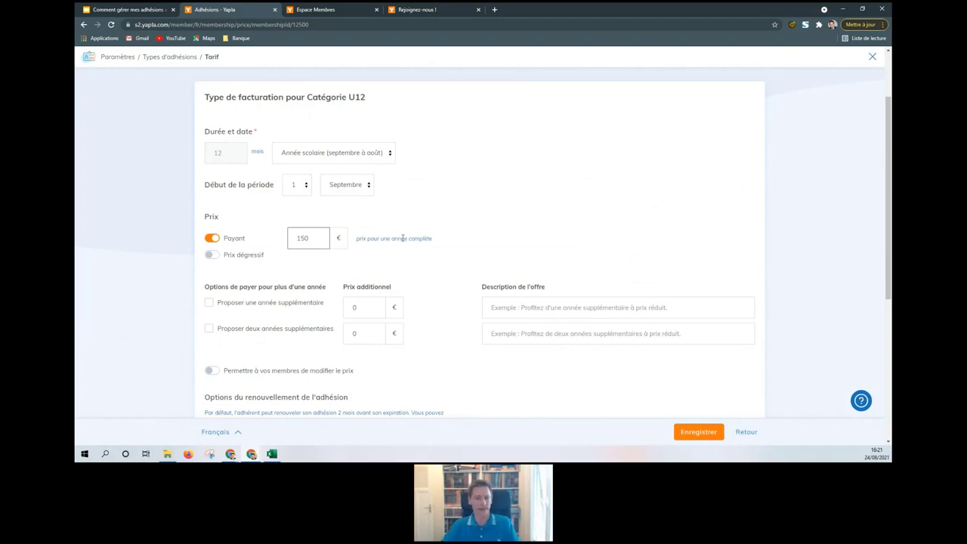
pyautogui.scroll(-3, 377, 197)
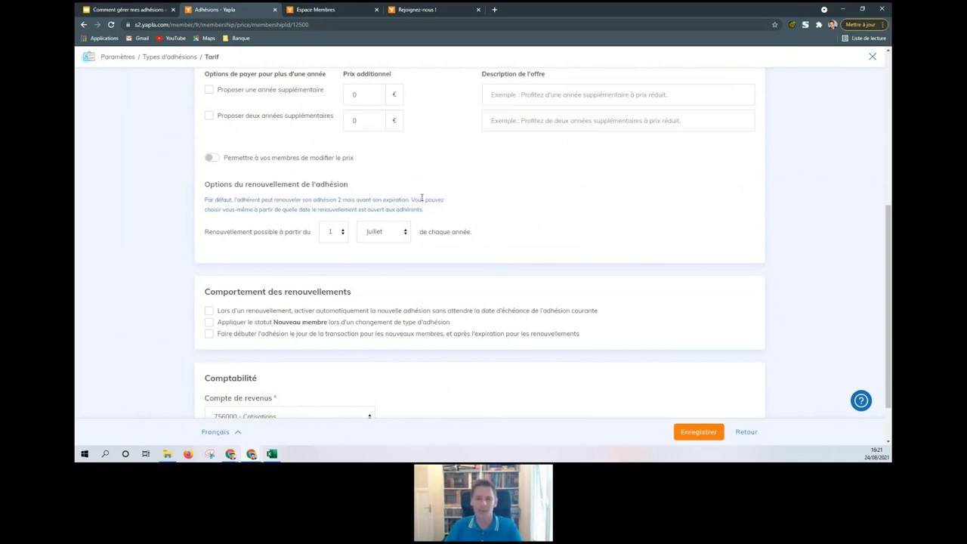
# Step: Change the renewal opening month from Juillet to Mai in Options du renouvellement
pyautogui.click(401, 232)
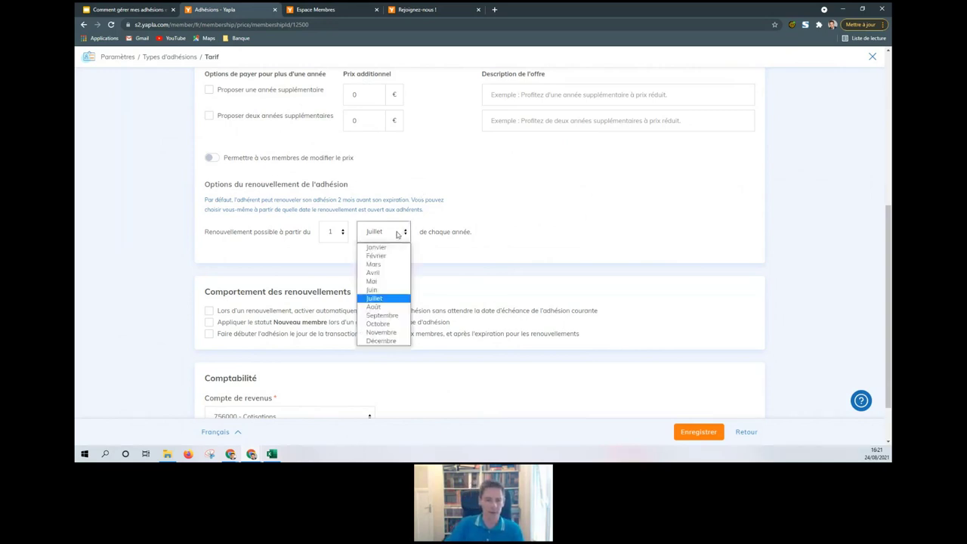
pyautogui.click(394, 281)
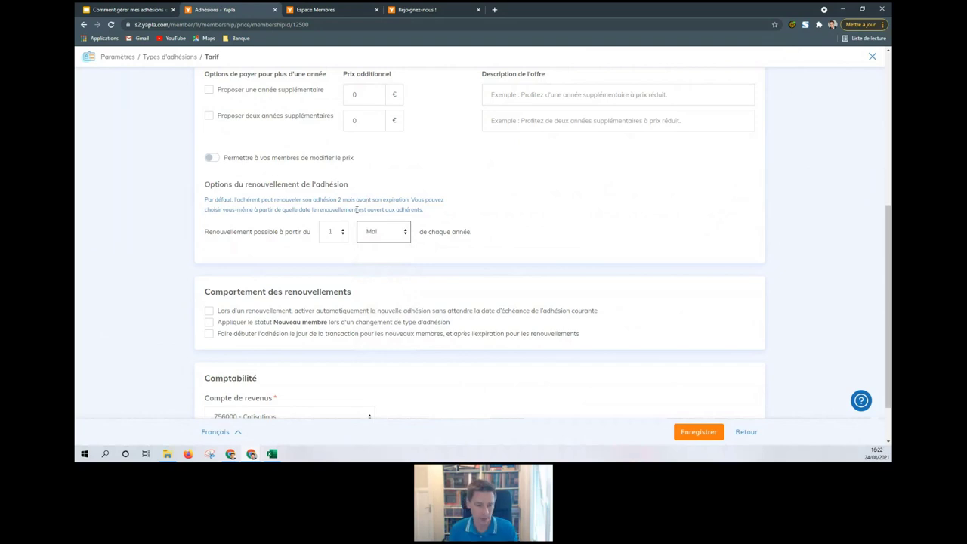
pyautogui.scroll(-1, 356, 210)
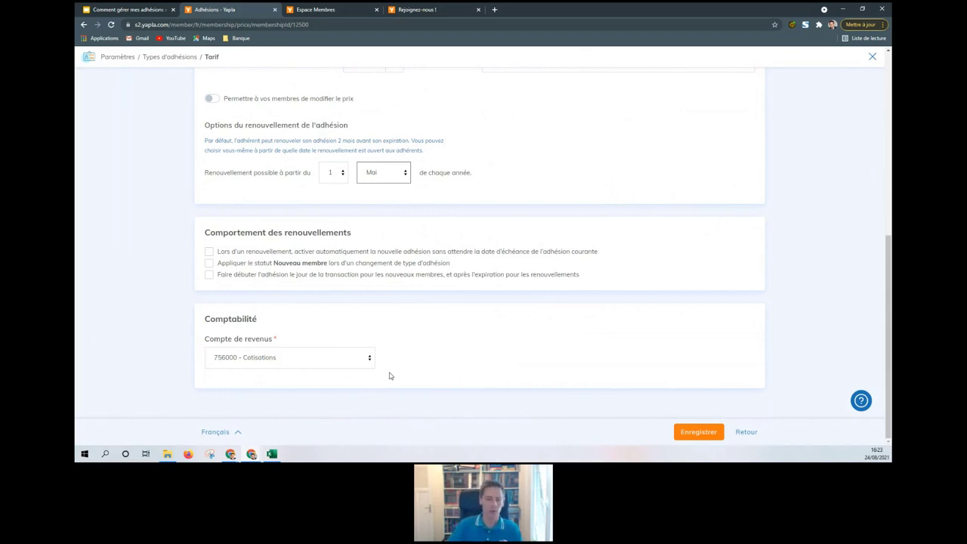
pyautogui.scroll(10, 443, 349)
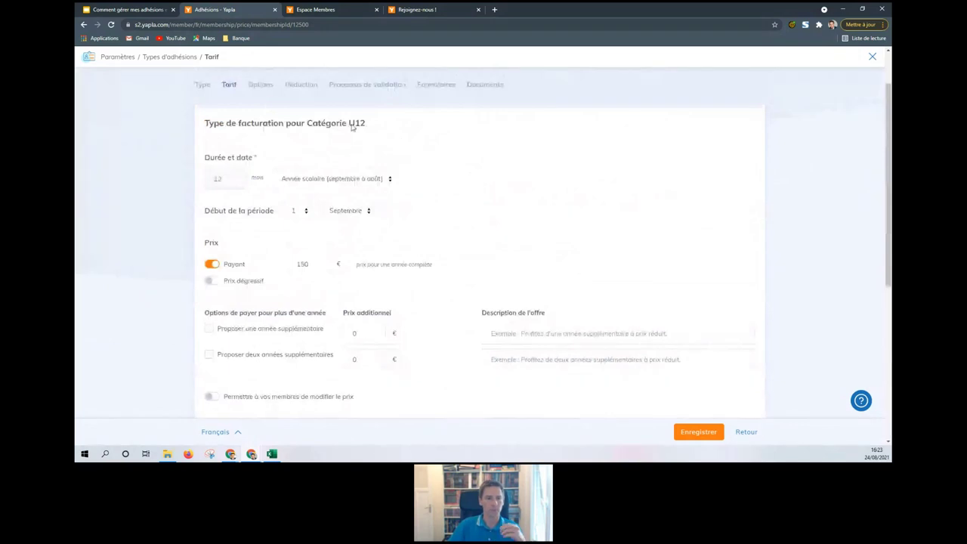
# Step: Check the 40,00 € club kit option, then view the empty Réduction discounts list
pyautogui.click(261, 85)
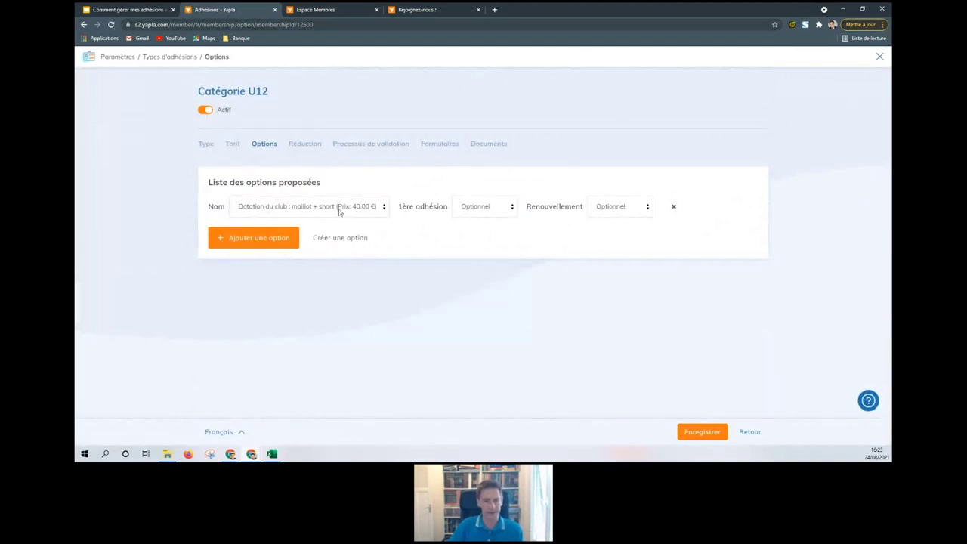
pyautogui.click(307, 147)
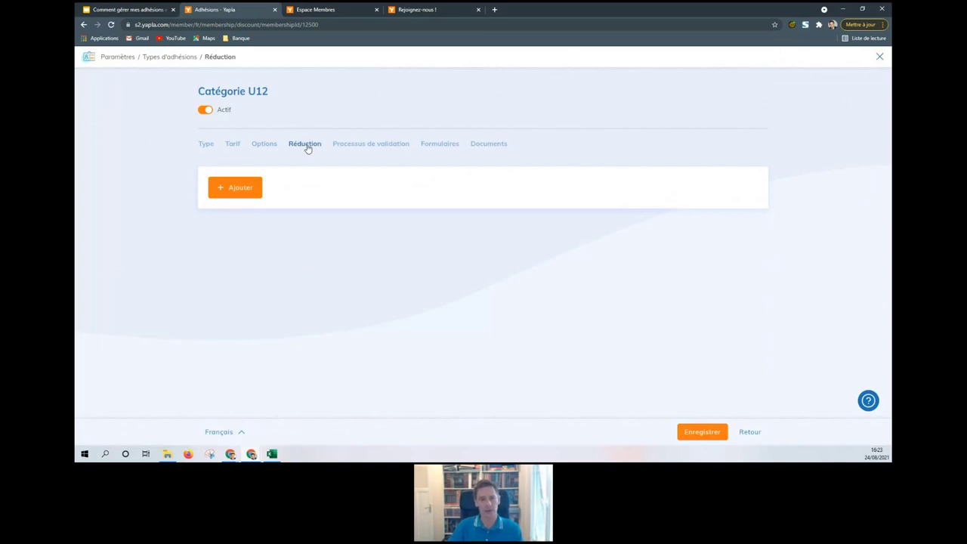
# Step: Apply a specific validation process to Catégorie U12: Type B - Adhésion avec validation
pyautogui.click(386, 149)
pyautogui.click(343, 183)
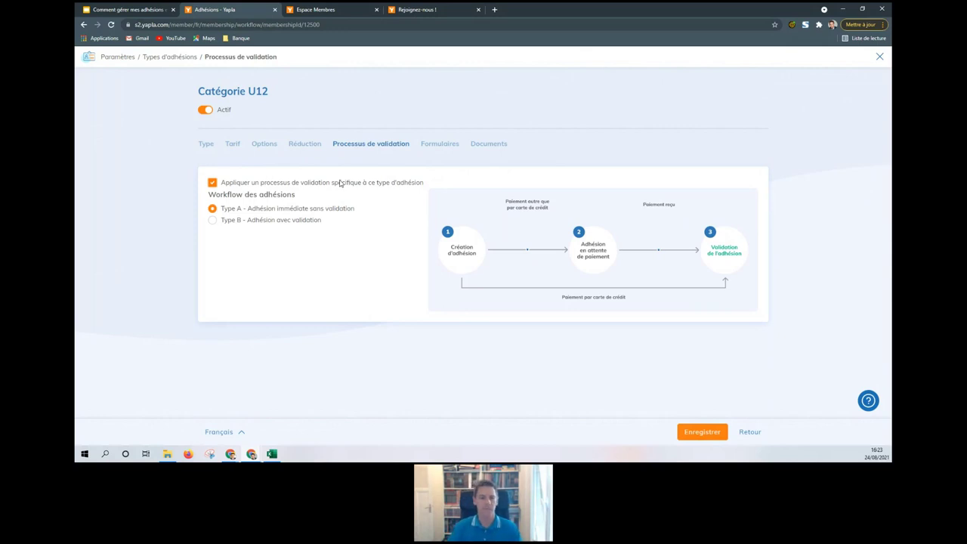
pyautogui.click(213, 220)
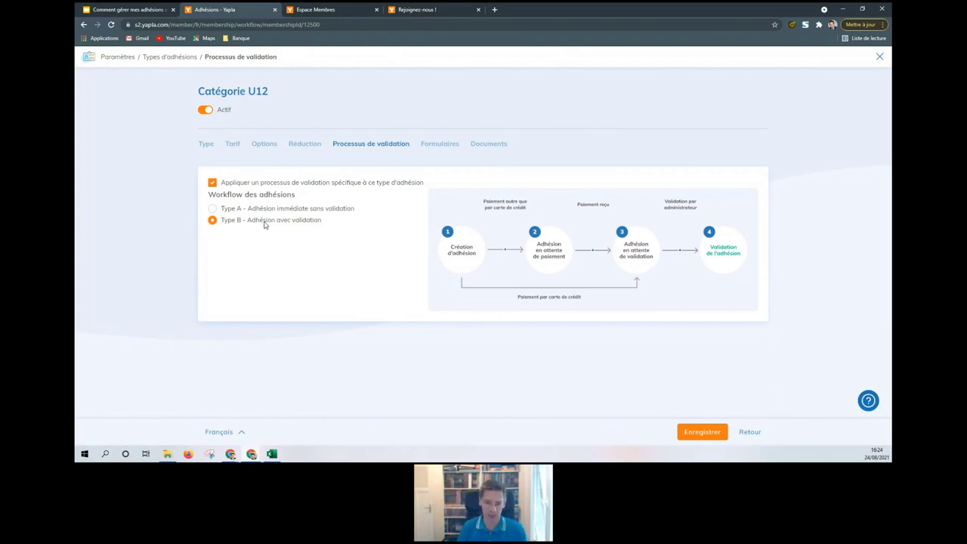
# Step: Confirm registration, member editing and renewal forms all stay set to Formulaire Mineur
pyautogui.click(432, 148)
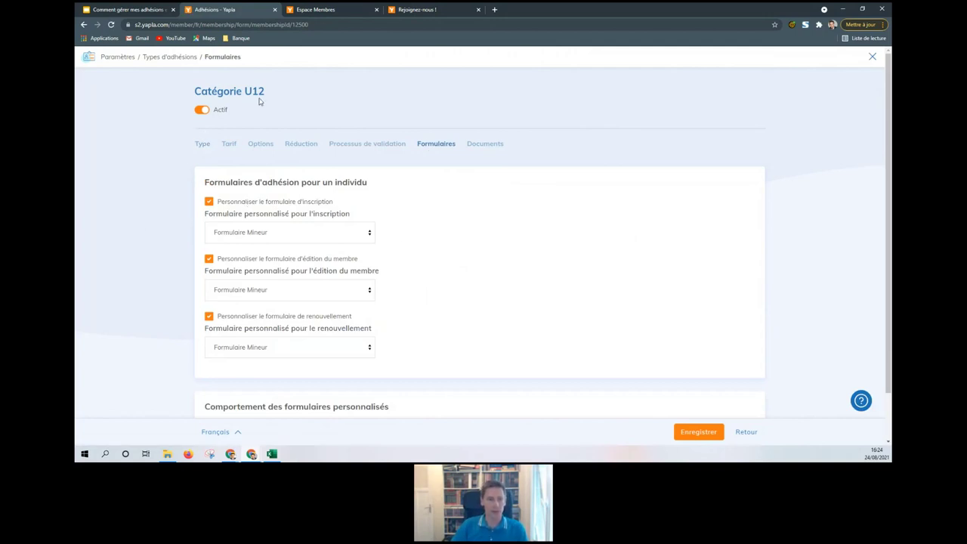
pyautogui.moveTo(200, 91); pyautogui.dragTo(314, 94)
pyautogui.click(314, 94)
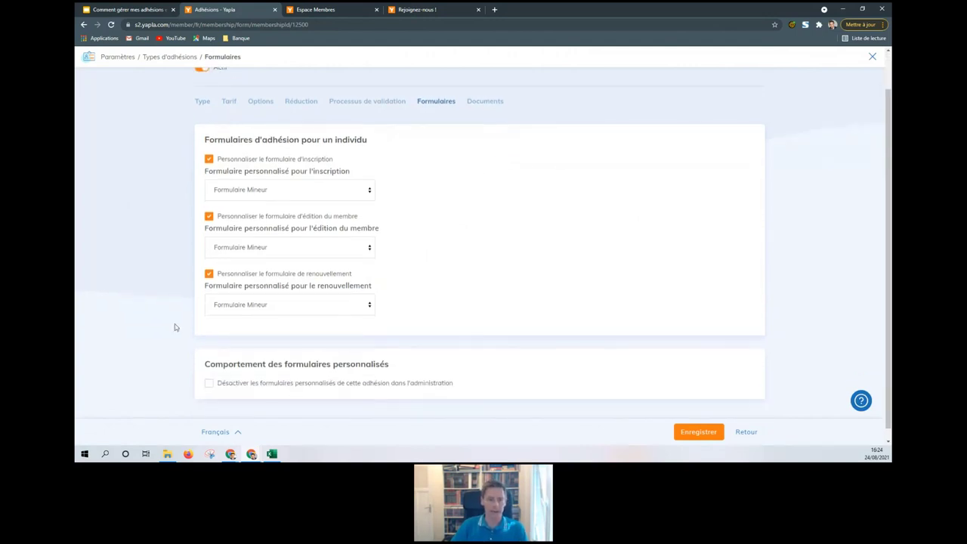
pyautogui.click(284, 195)
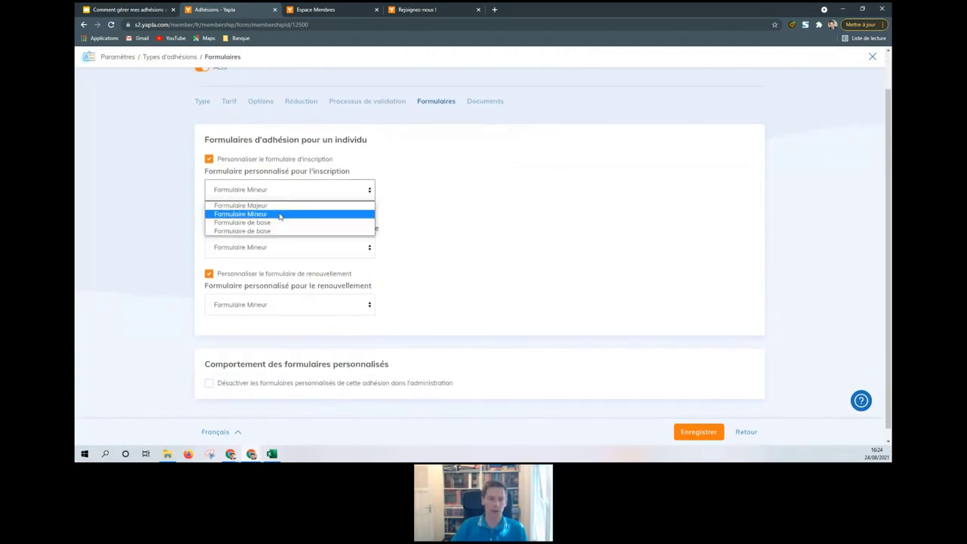
pyautogui.click(444, 202)
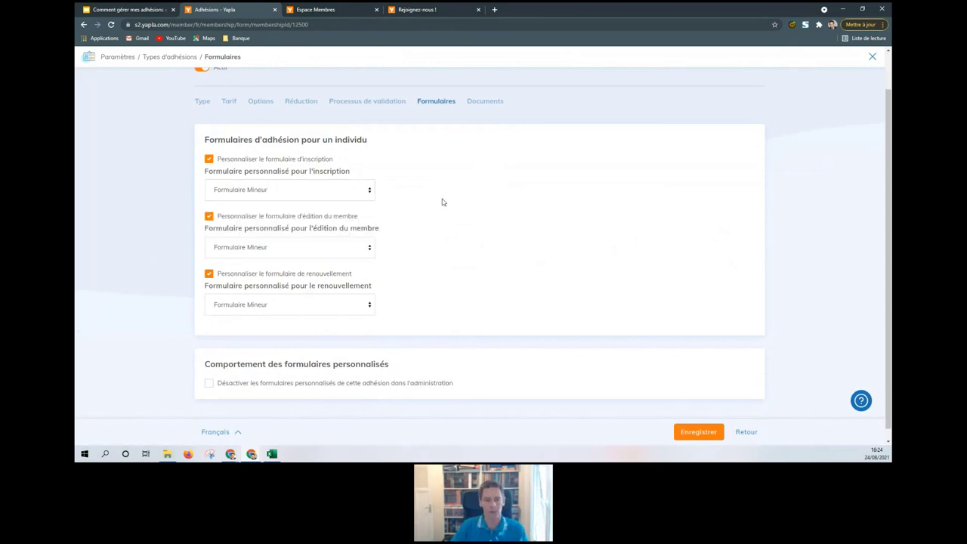
pyautogui.scroll(1, 449, 198)
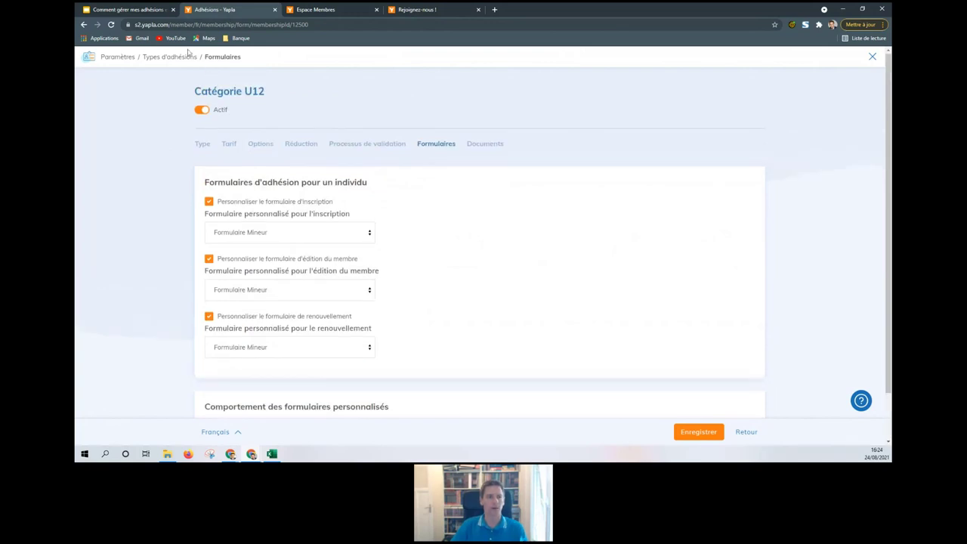
# Step: Go back to membership Paramètres and open the Import des membres assistant under Assistants
pyautogui.click(119, 58)
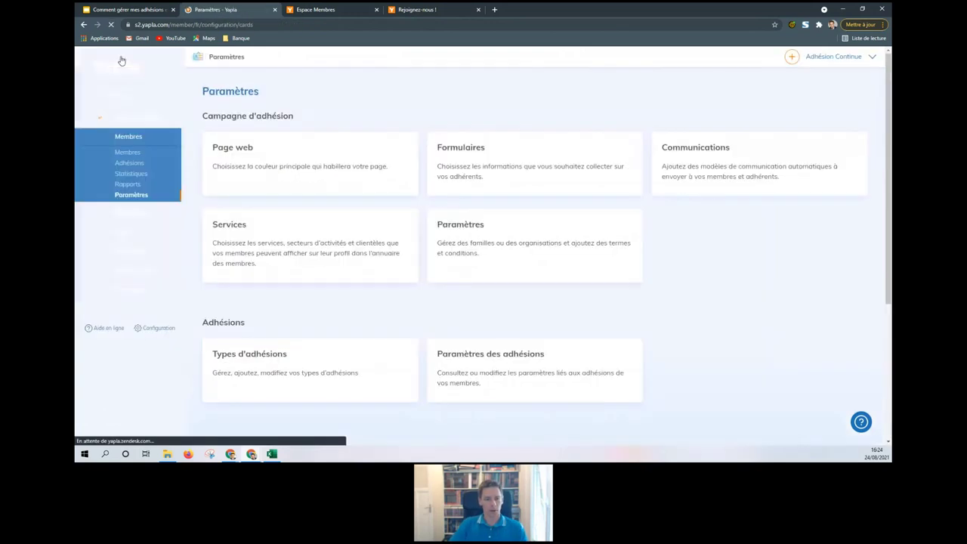
pyautogui.scroll(-3, 702, 254)
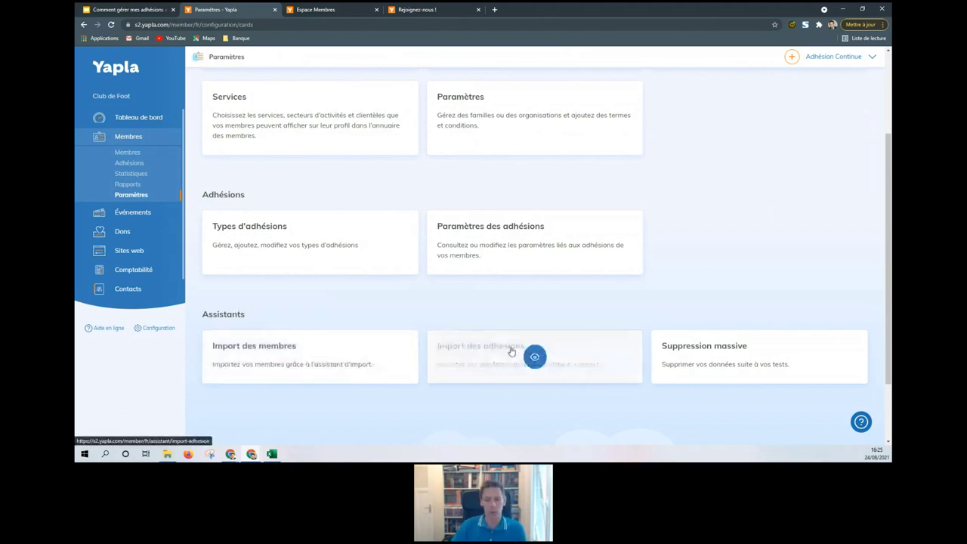
pyautogui.click(289, 358)
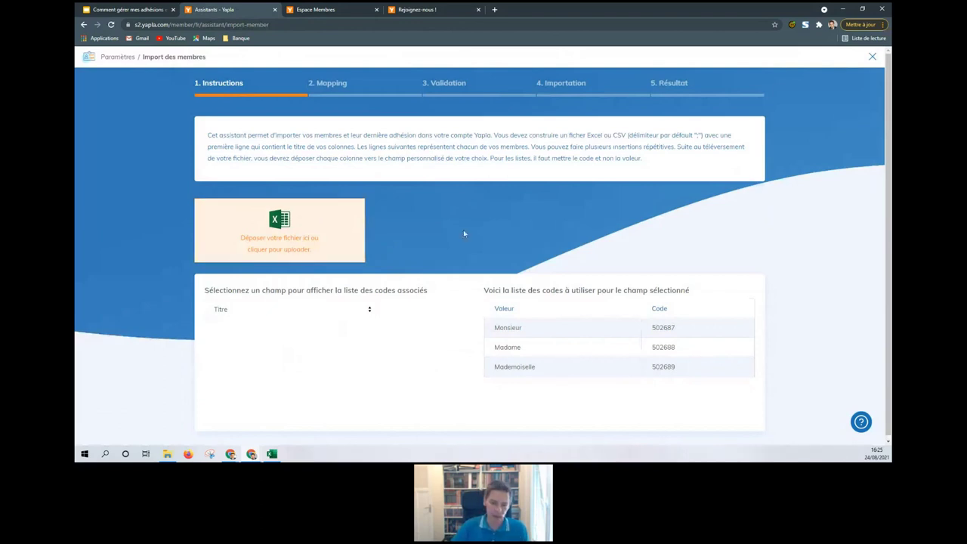
# Step: Scroll the member import instructions, then return to the Paramètres overview
pyautogui.scroll(-1, 492, 236)
pyautogui.click(121, 58)
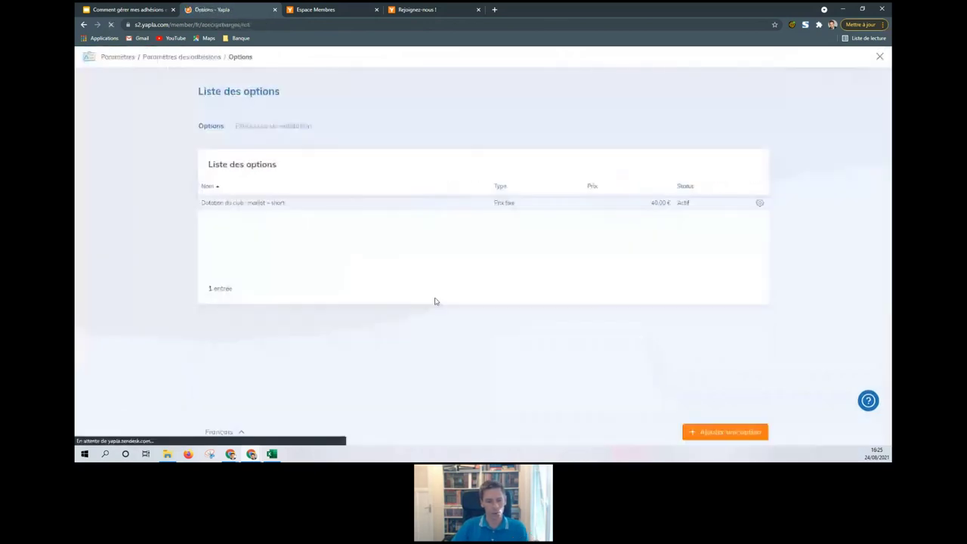
# Step: Open the Import des adhésions assistant from membership Paramètres
pyautogui.click(117, 56)
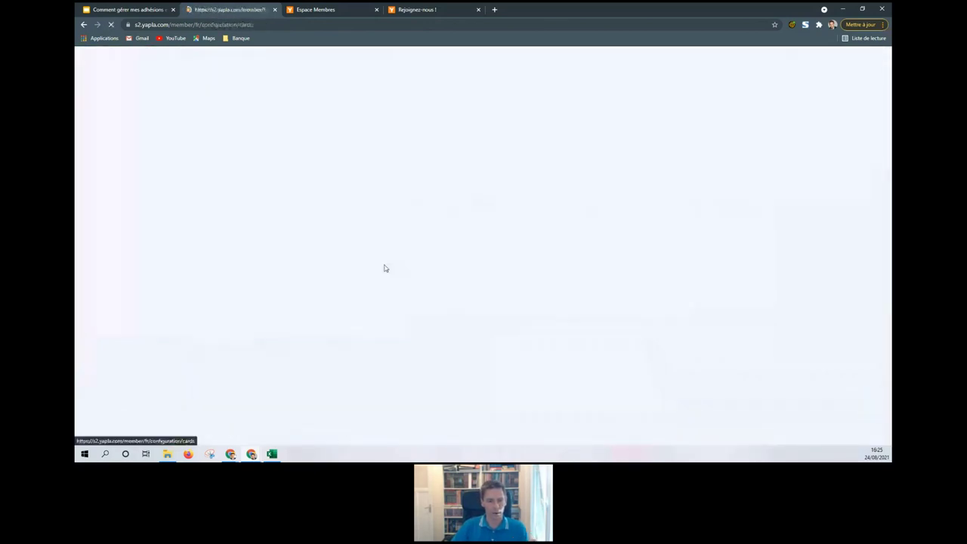
pyautogui.scroll(-3, 487, 273)
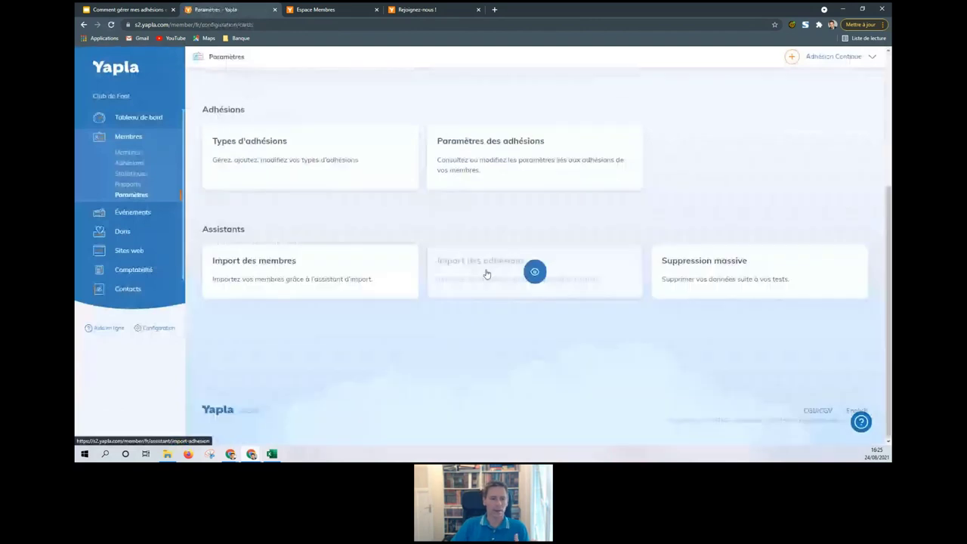
pyautogui.click(487, 274)
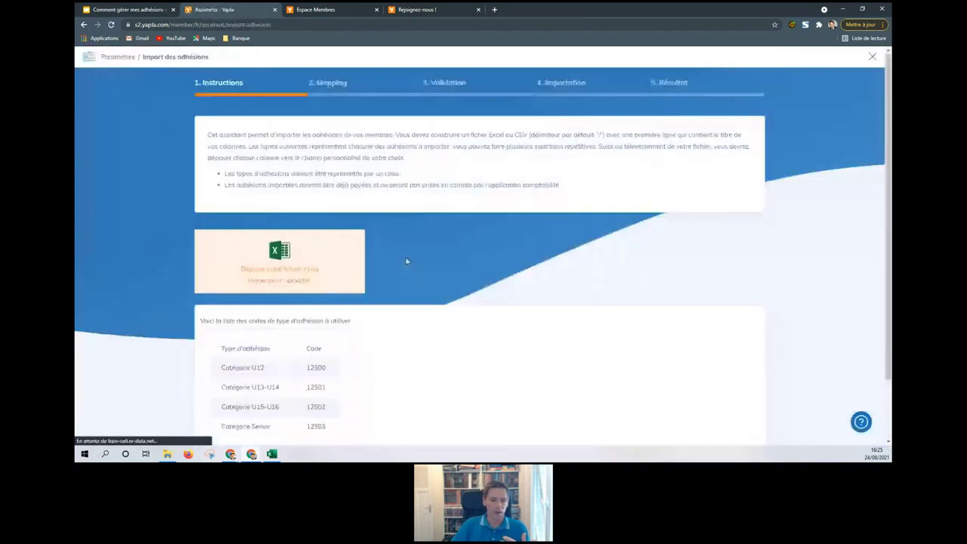
pyautogui.scroll(-1, 222, 295)
# Step: Look up membership type codes, highlighting Catégorie U12 and its code 12500
pyautogui.moveTo(223, 295); pyautogui.dragTo(327, 355)
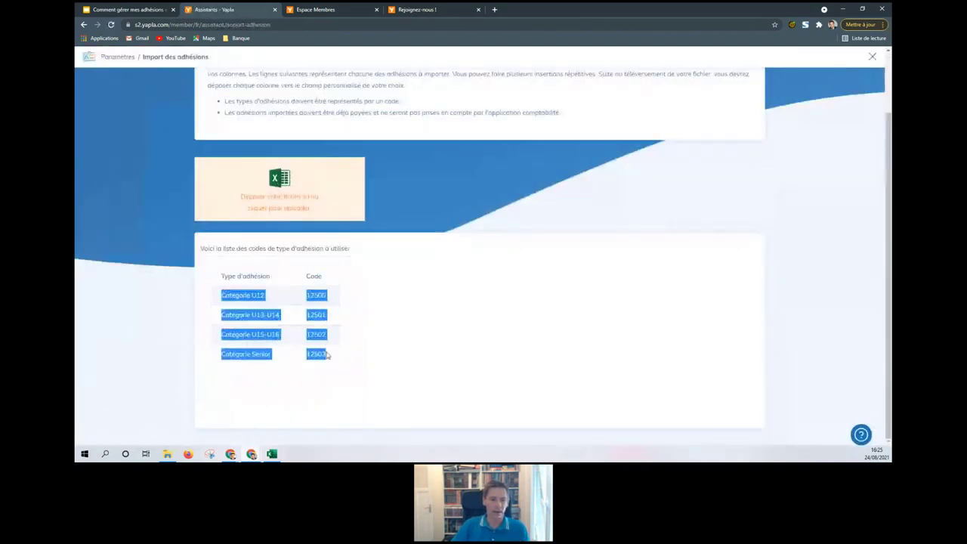
pyautogui.click(328, 356)
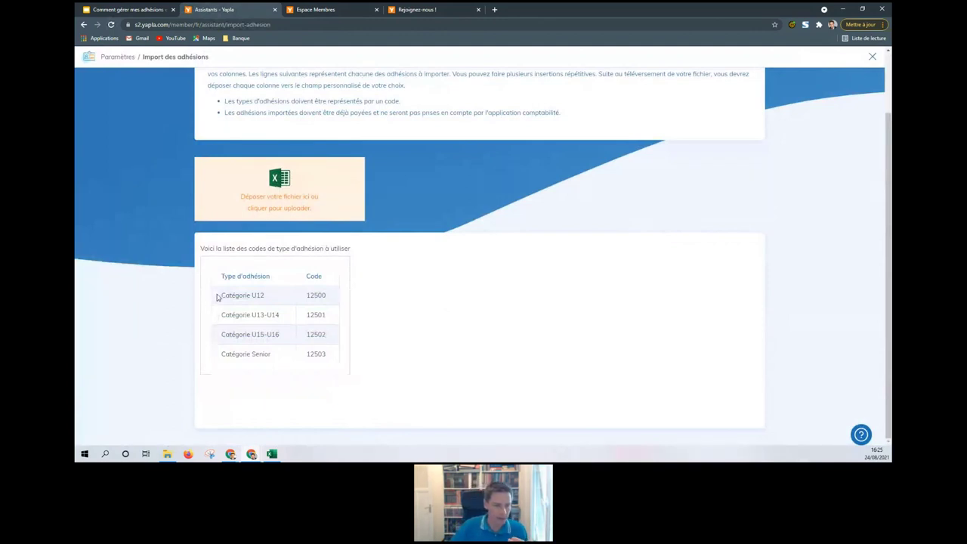
pyautogui.moveTo(219, 296); pyautogui.dragTo(272, 294)
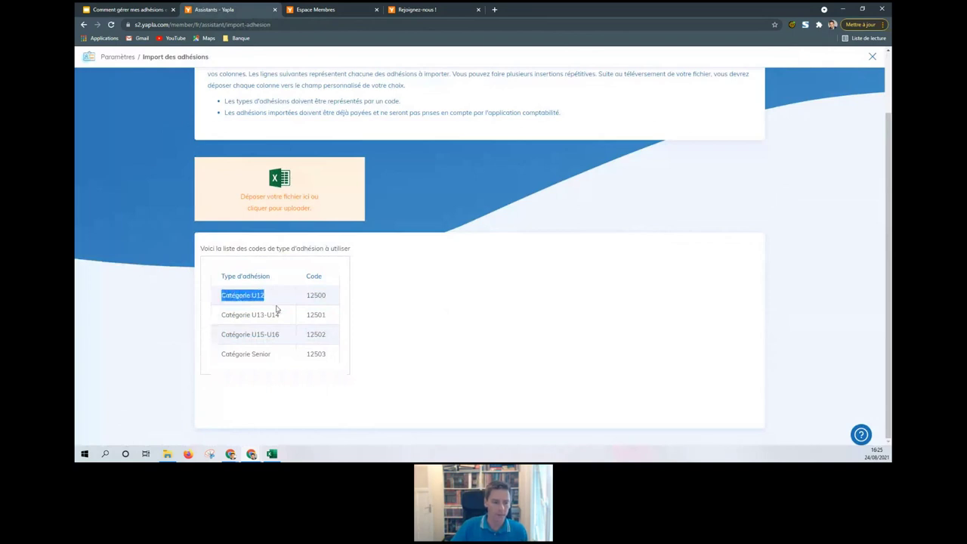
pyautogui.moveTo(309, 295); pyautogui.dragTo(326, 294)
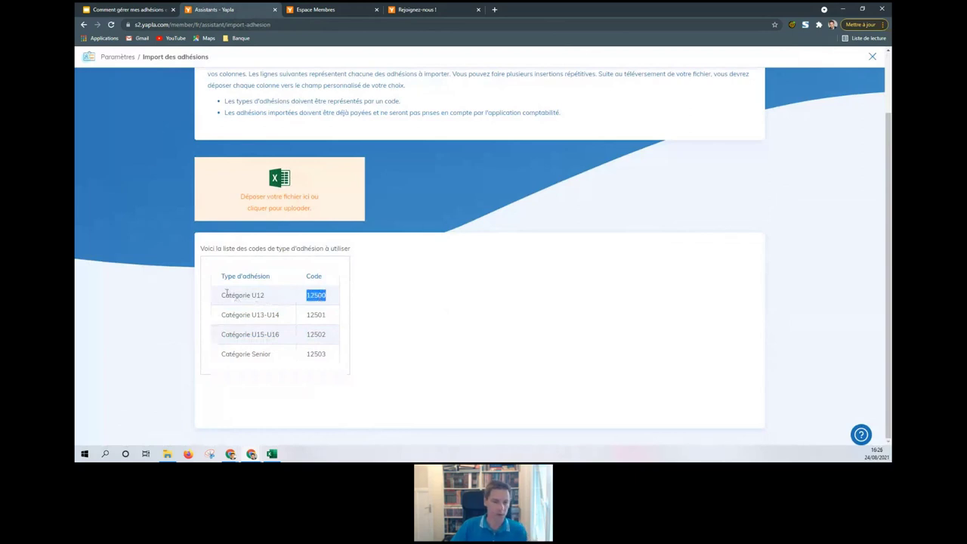
pyautogui.moveTo(224, 295); pyautogui.dragTo(292, 298)
pyautogui.click(294, 299)
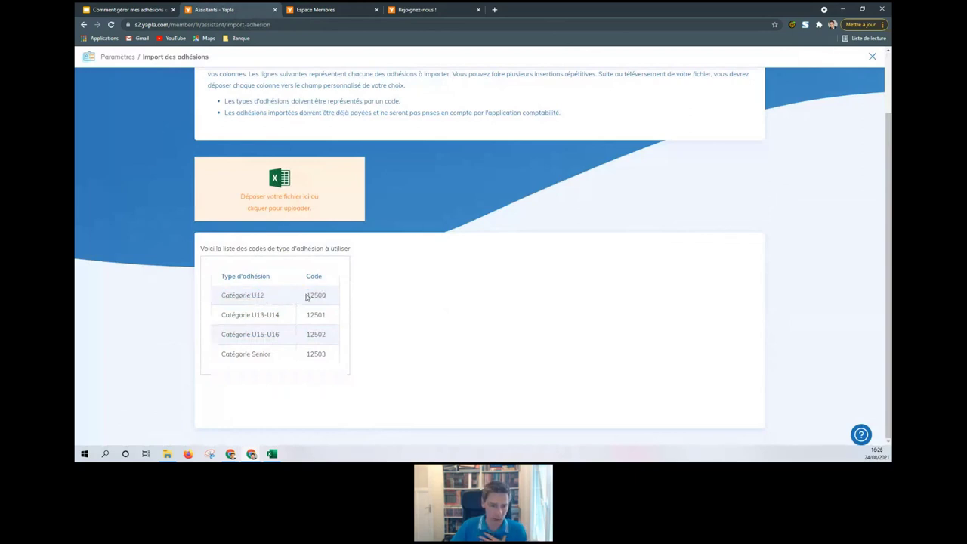
pyautogui.moveTo(308, 294); pyautogui.dragTo(328, 297)
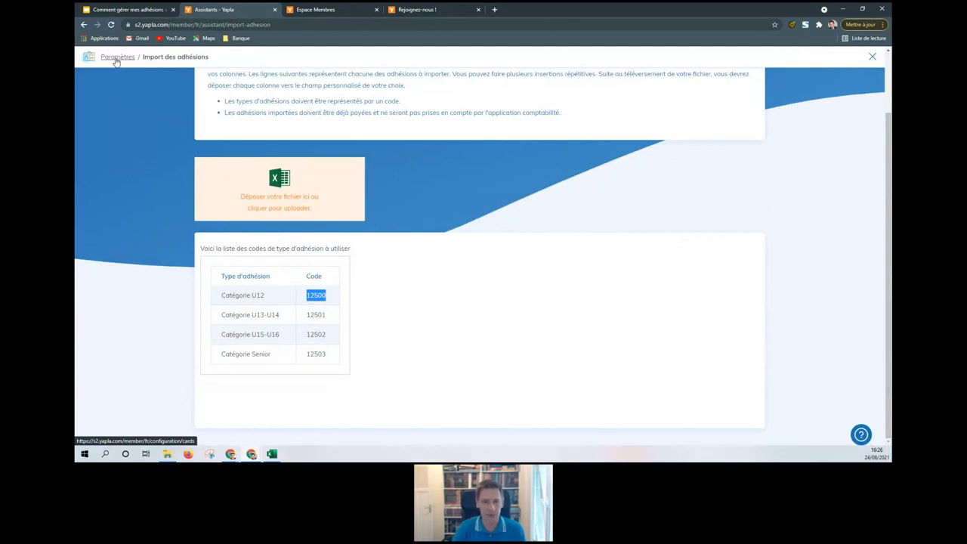
# Step: Open Communications from Paramètres and scroll through the 17 automatic member messages
pyautogui.click(115, 58)
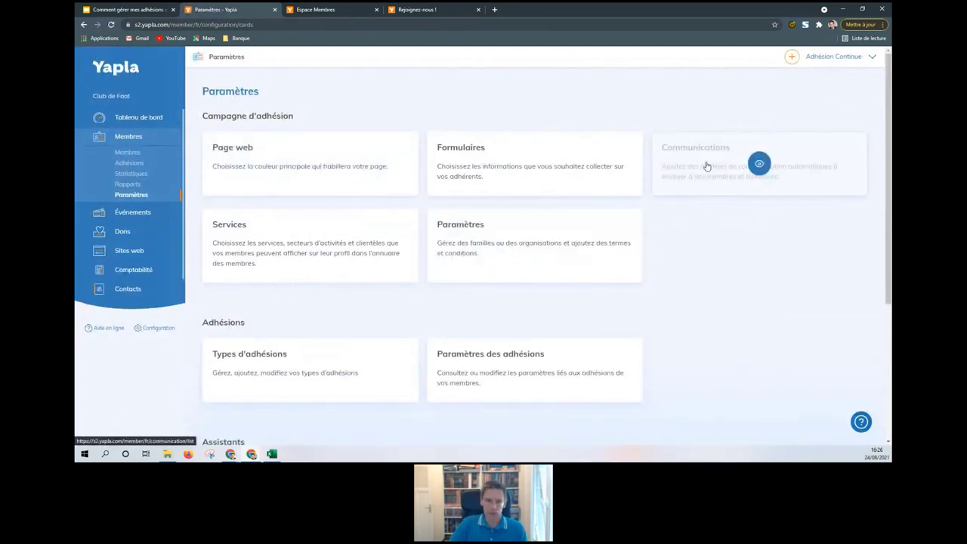
pyautogui.click(706, 167)
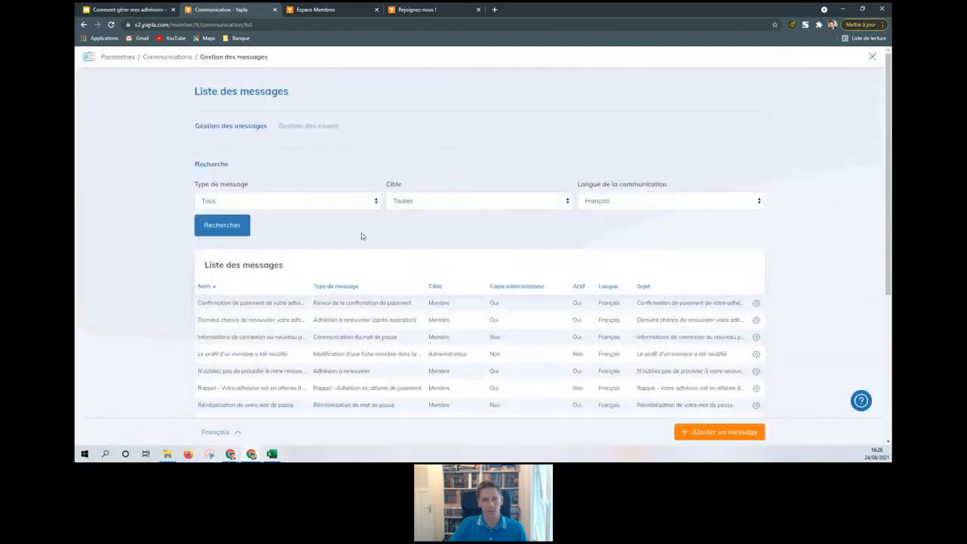
pyautogui.scroll(-1, 362, 236)
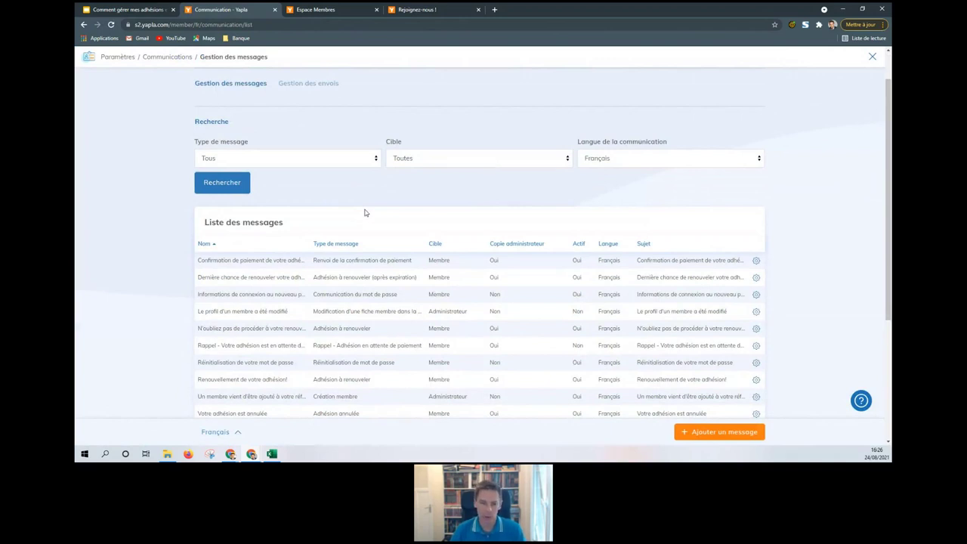
pyautogui.scroll(-2, 365, 212)
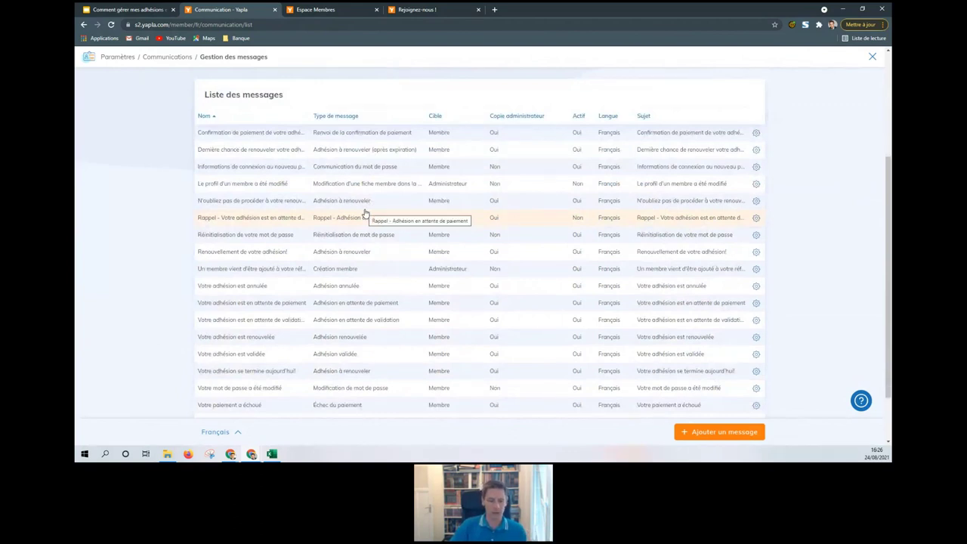
pyautogui.scroll(-1, 366, 212)
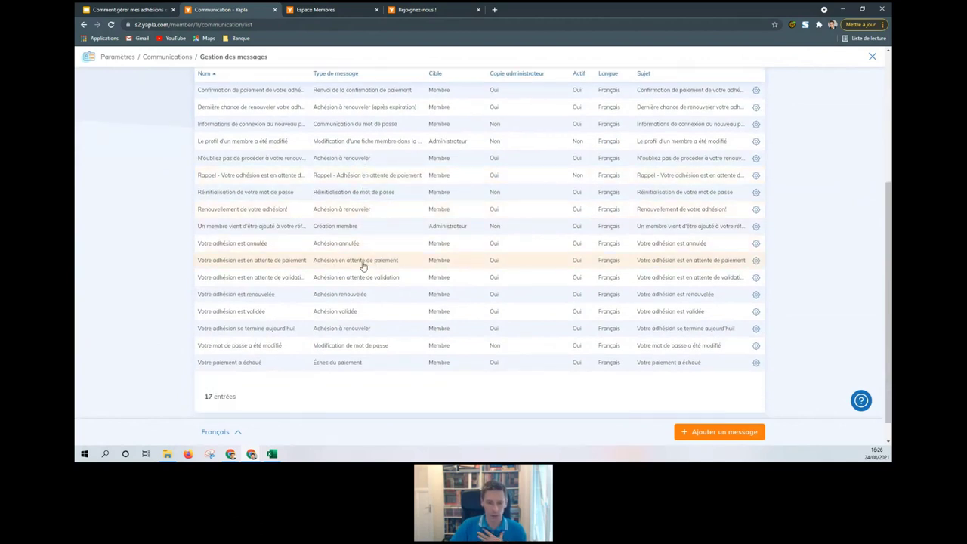
# Step: Open 'Votre adhésion est en attente de paiement' and browse the Membres keywords without inserting any
pyautogui.click(363, 266)
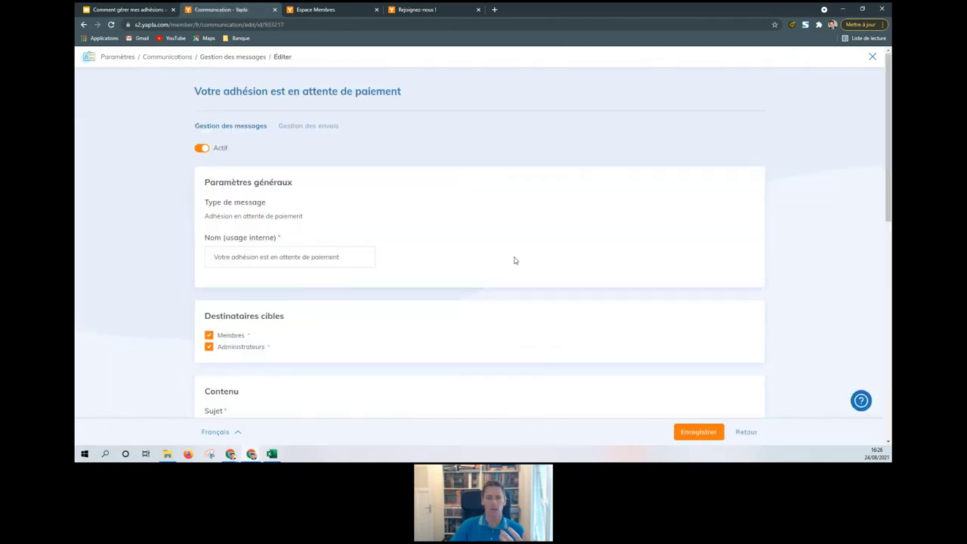
pyautogui.scroll(-3, 514, 260)
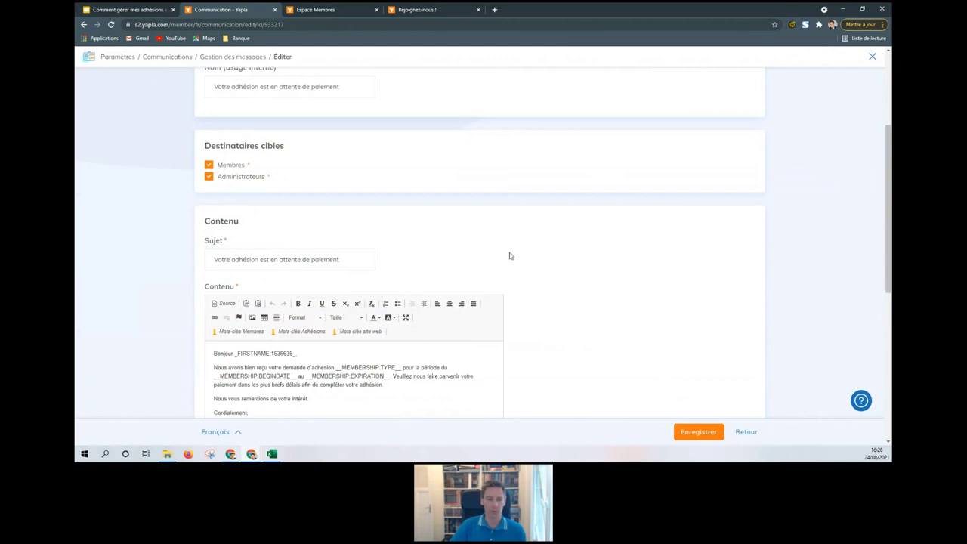
pyautogui.scroll(-1, 508, 254)
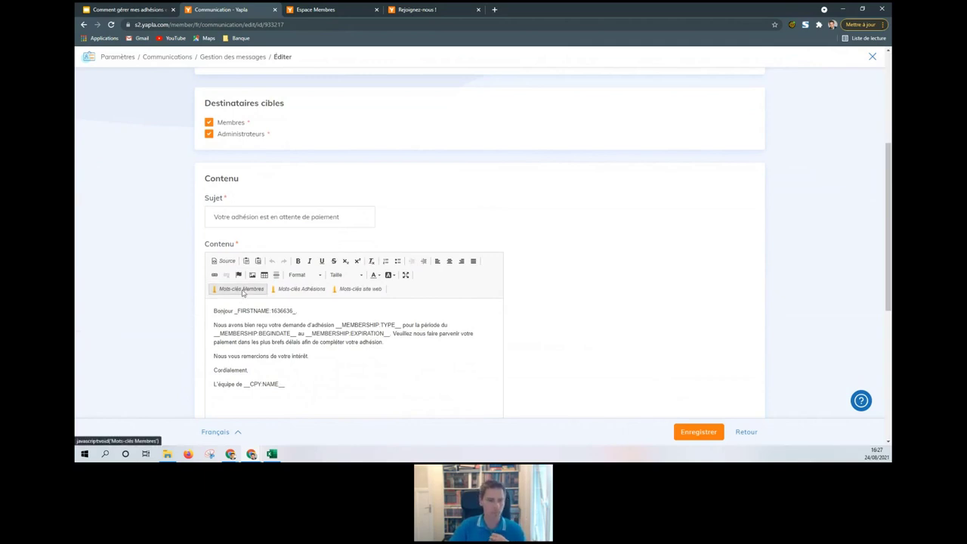
pyautogui.click(243, 291)
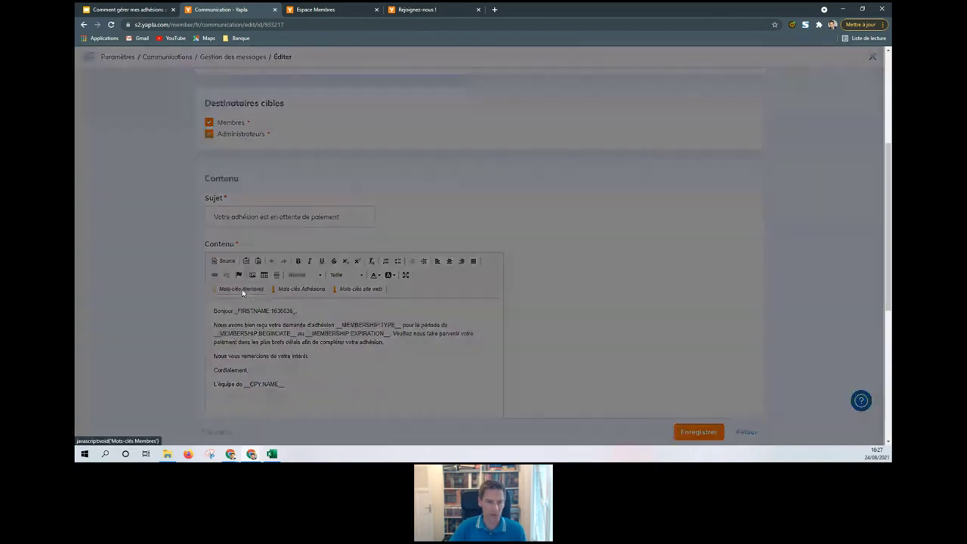
pyautogui.click(467, 250)
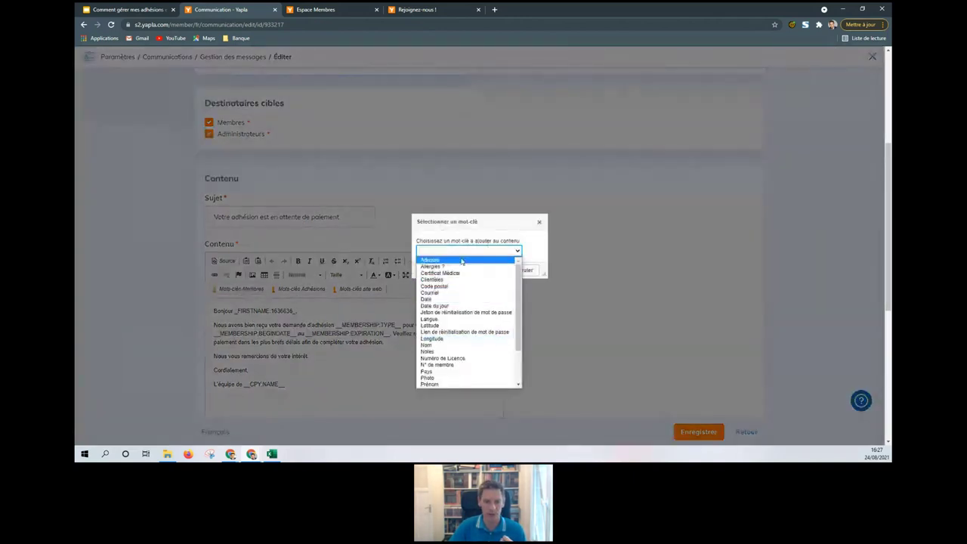
pyautogui.click(539, 223)
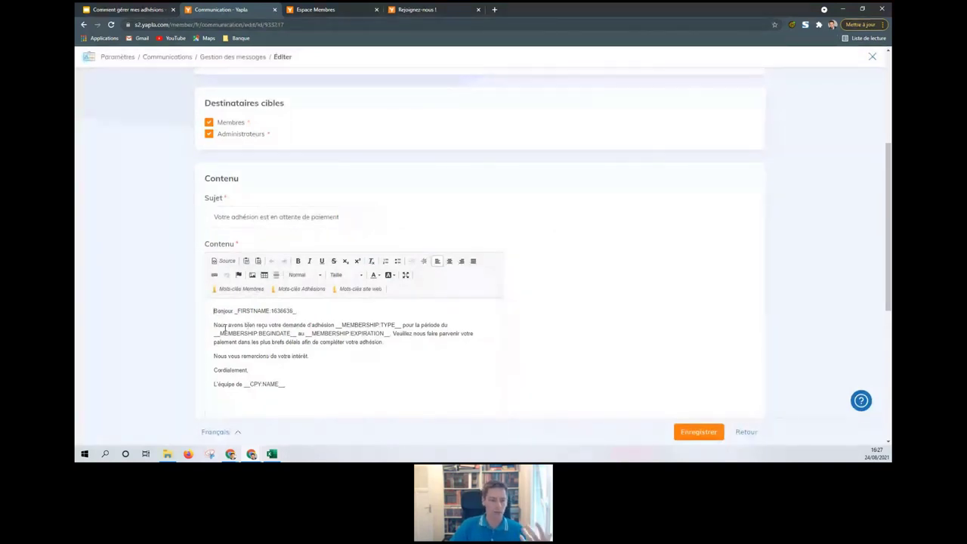
# Step: Keep the invoice attachment at Aucune facture envoyée and return to Gestion des messages
pyautogui.click(225, 326)
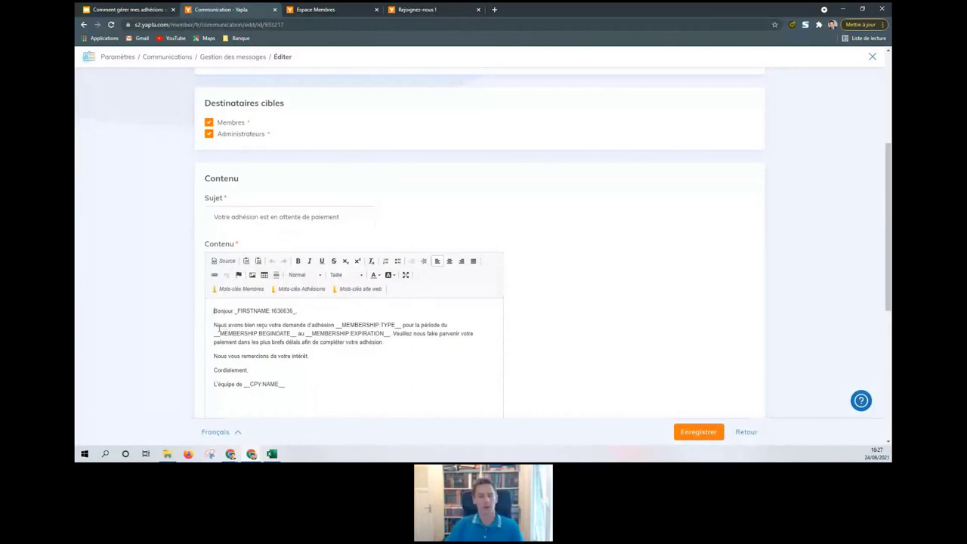
pyautogui.scroll(-4, 297, 346)
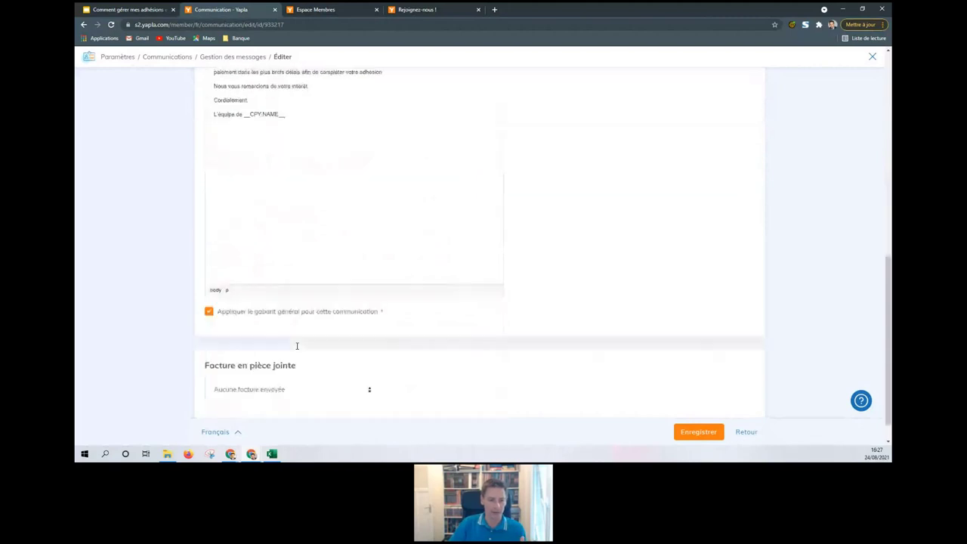
pyautogui.click(284, 364)
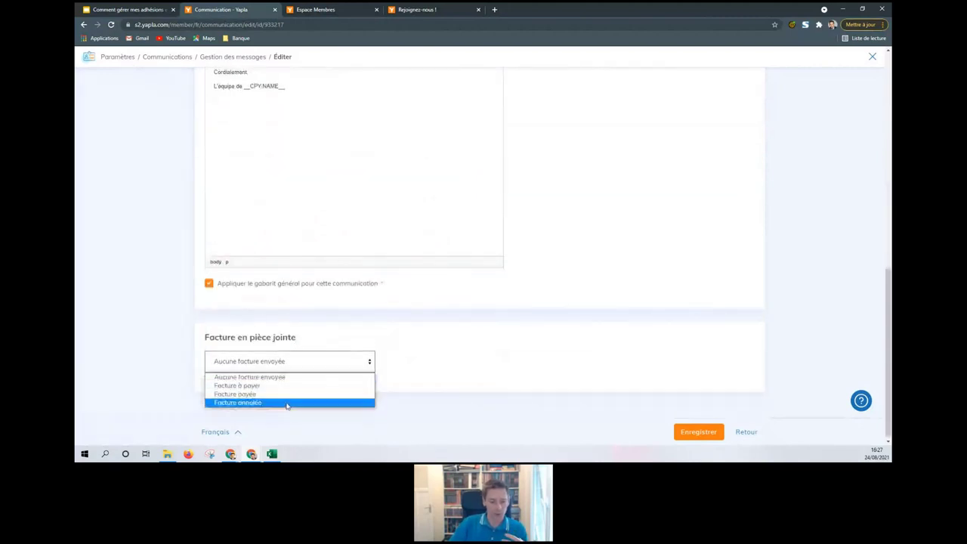
pyautogui.click(452, 333)
pyautogui.scroll(15, 451, 333)
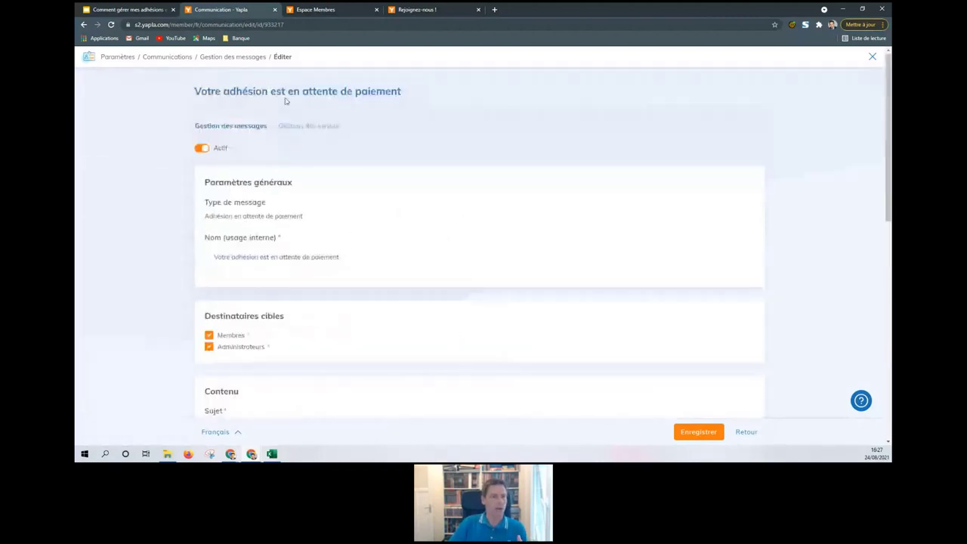
pyautogui.click(235, 58)
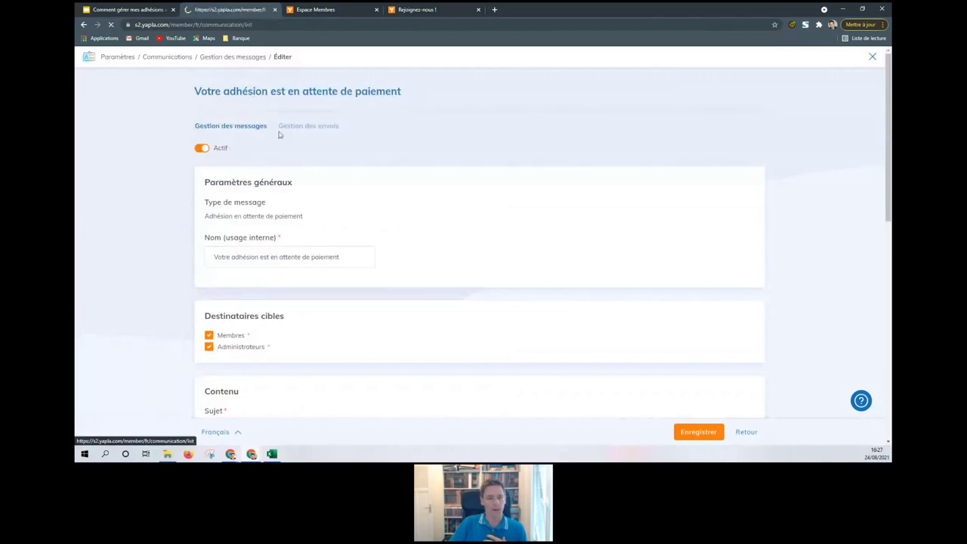
# Step: Open the membership validated message, keep Facture payée attached, and go back to the list
pyautogui.scroll(-3, 371, 300)
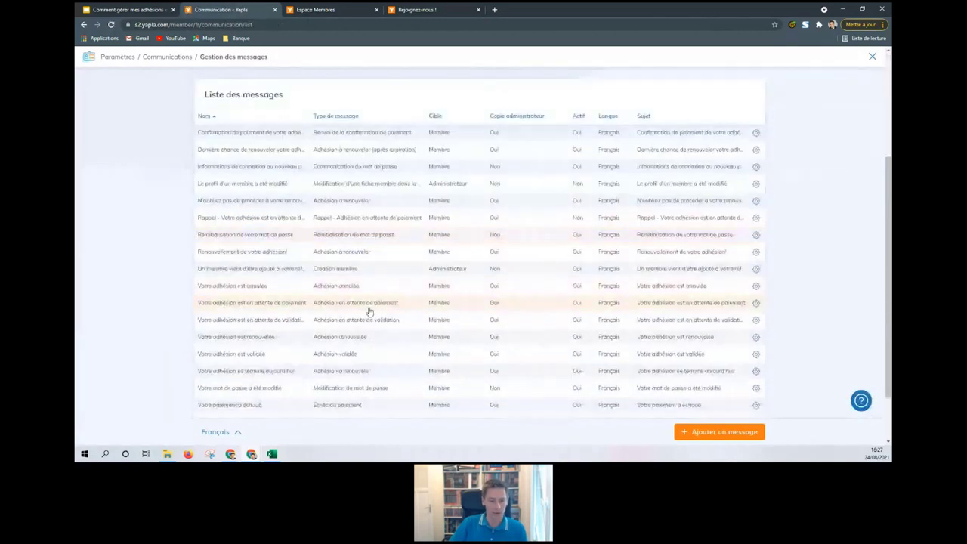
pyautogui.click(370, 359)
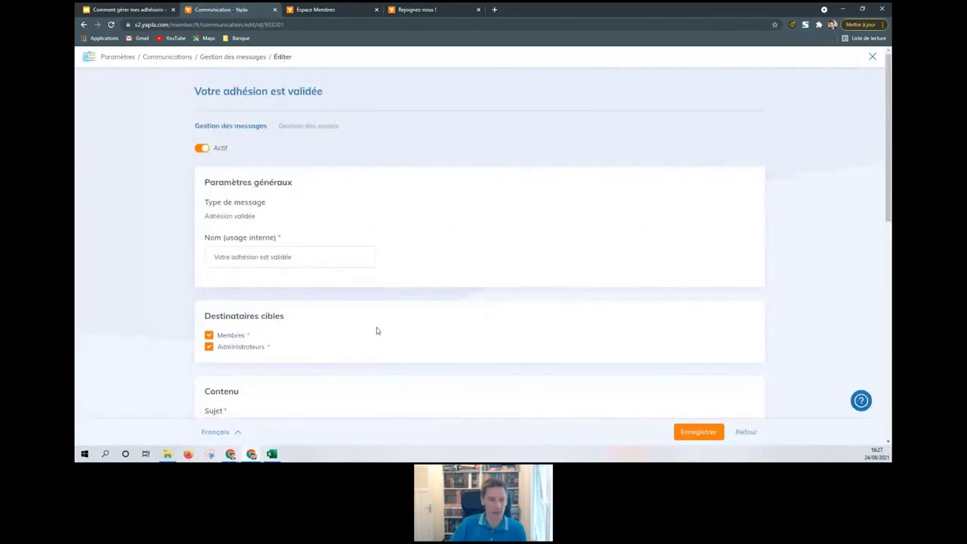
pyautogui.scroll(-2, 378, 331)
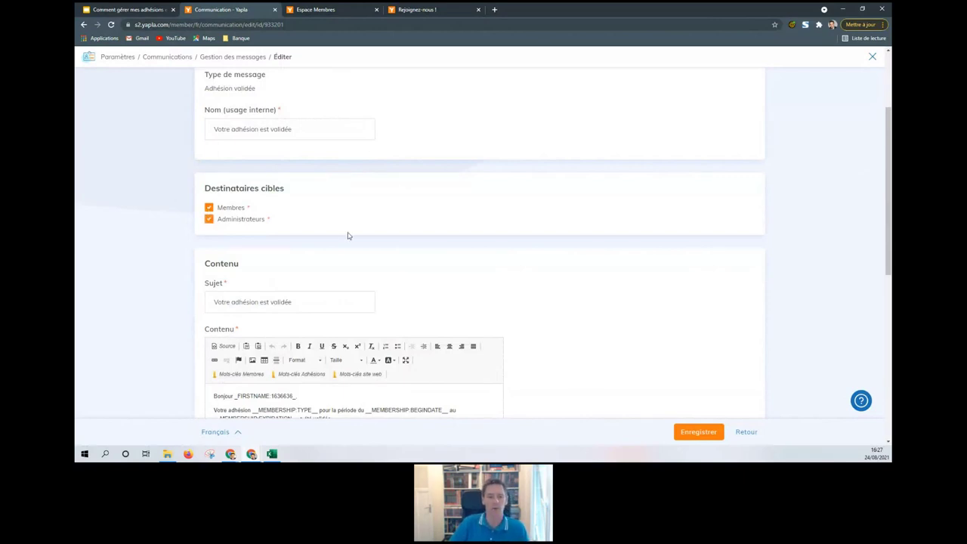
pyautogui.scroll(-2, 348, 236)
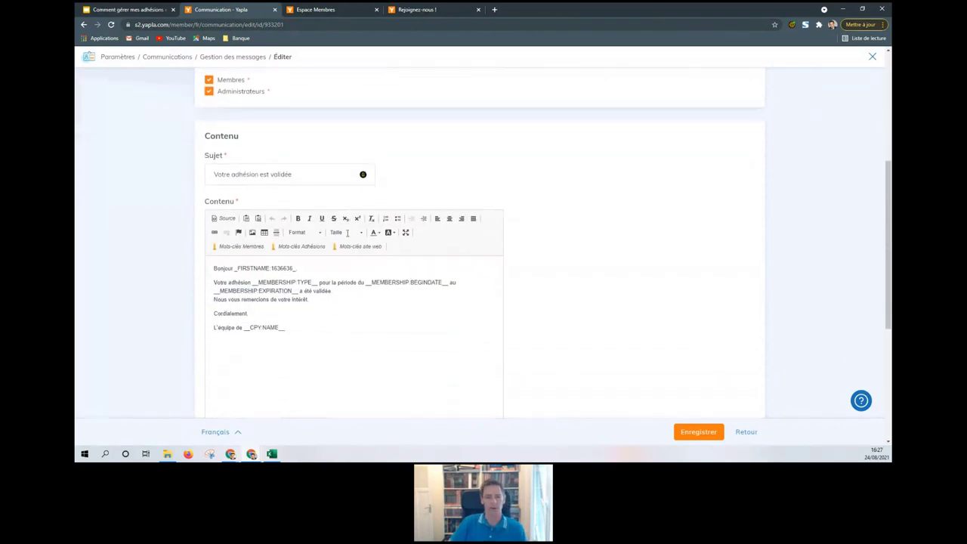
pyautogui.scroll(-4, 348, 236)
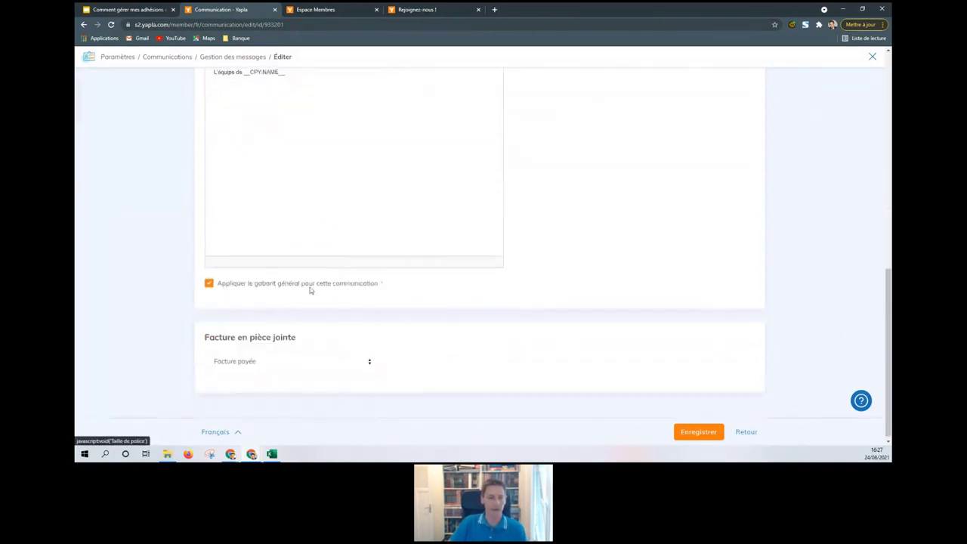
pyautogui.click(300, 362)
pyautogui.click(300, 369)
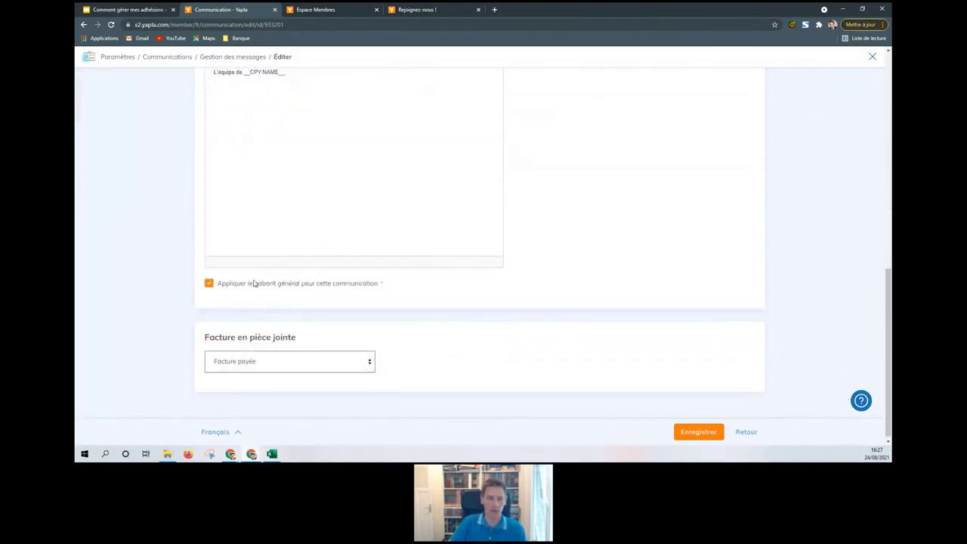
pyautogui.click(232, 59)
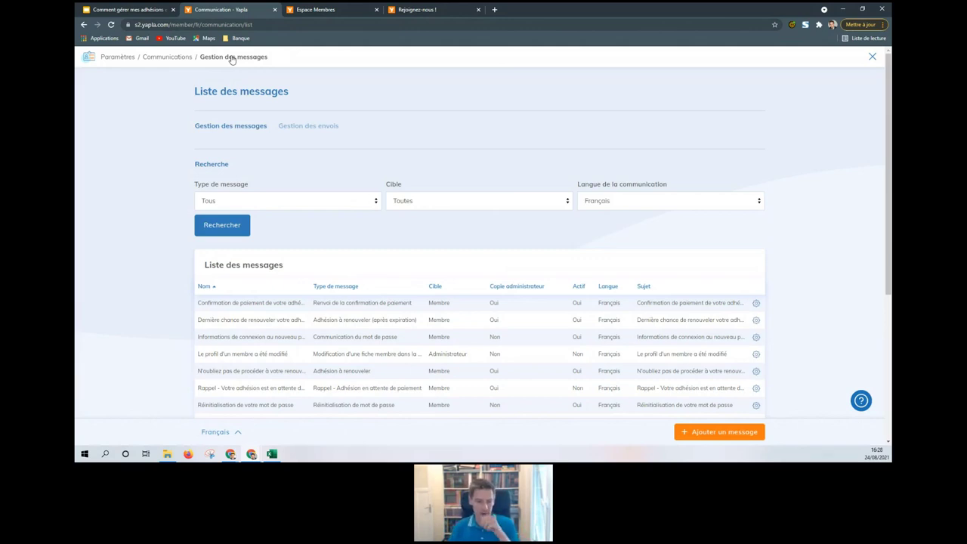
# Step: Open 'Dernière chance de renouveler votre adhésion' and set its delay to 30 days after expiry
pyautogui.scroll(-2, 460, 249)
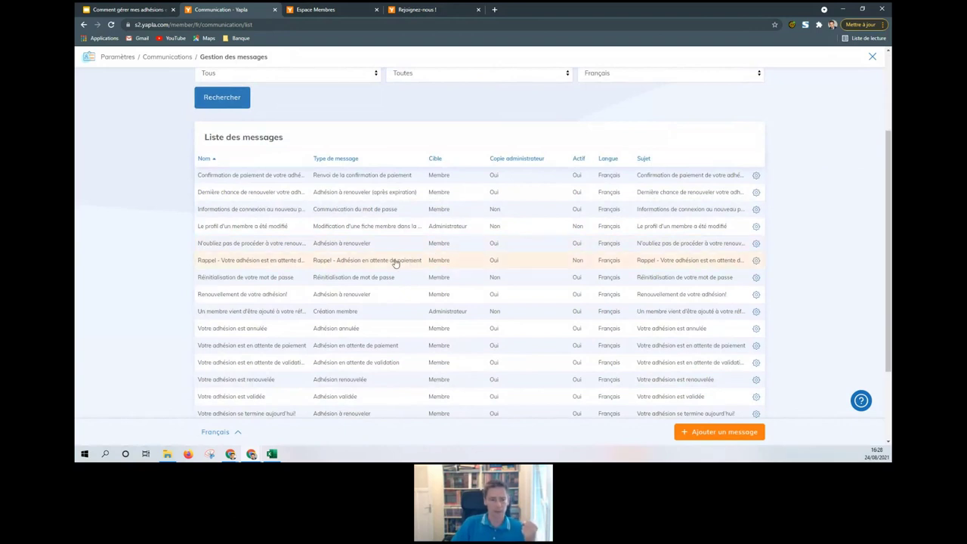
pyautogui.click(388, 198)
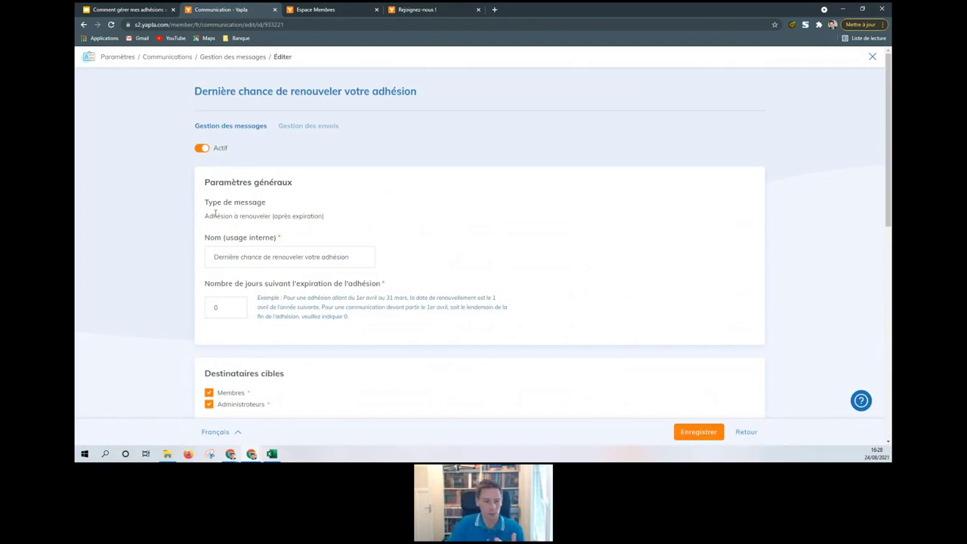
pyautogui.tripleClick(235, 309)
pyautogui.click(218, 308)
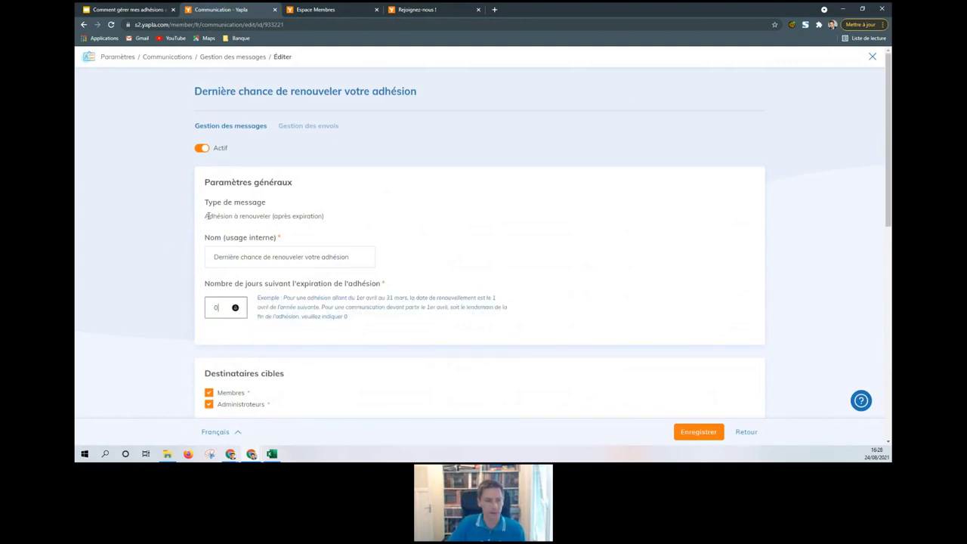
pyautogui.moveTo(206, 216); pyautogui.dragTo(334, 220)
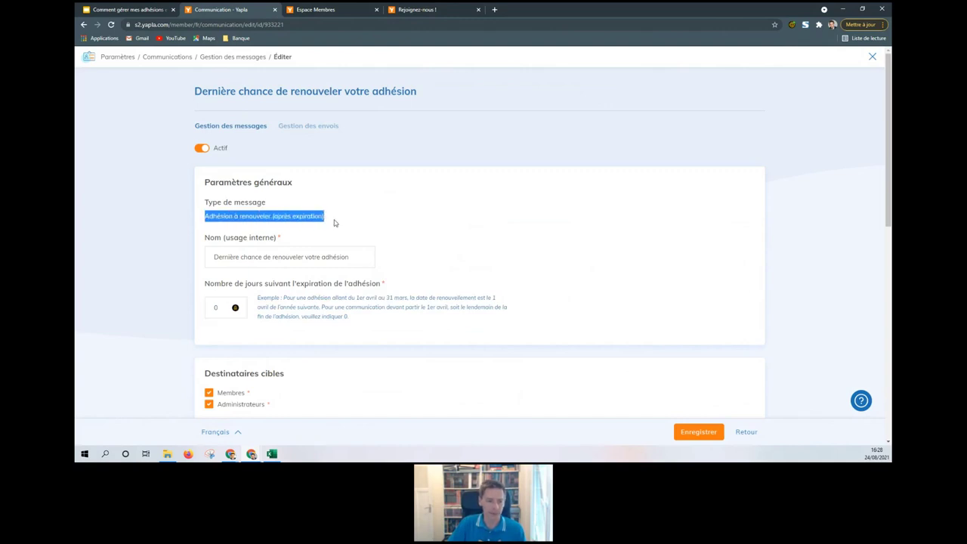
pyautogui.click(334, 220)
pyautogui.click(215, 306)
pyautogui.write('3')
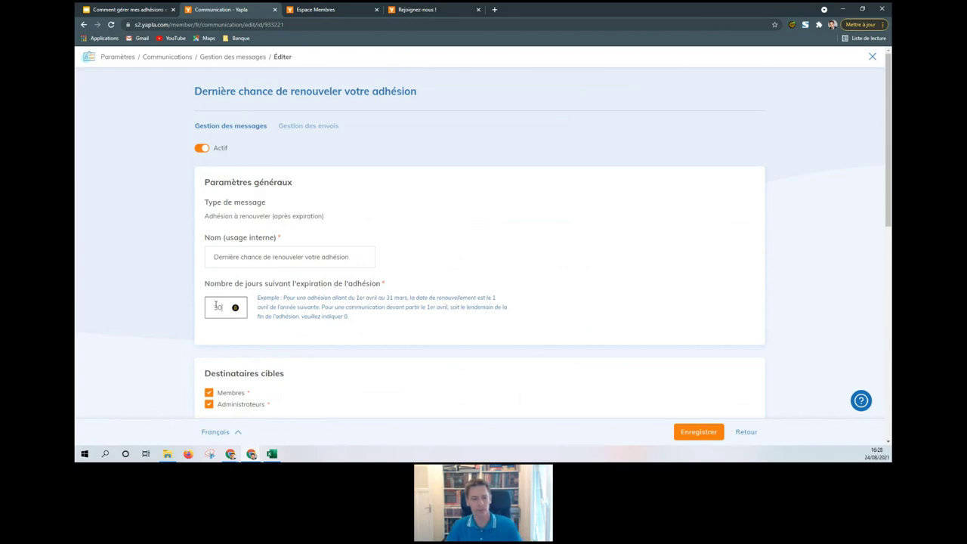
pyautogui.scroll(-4, 434, 267)
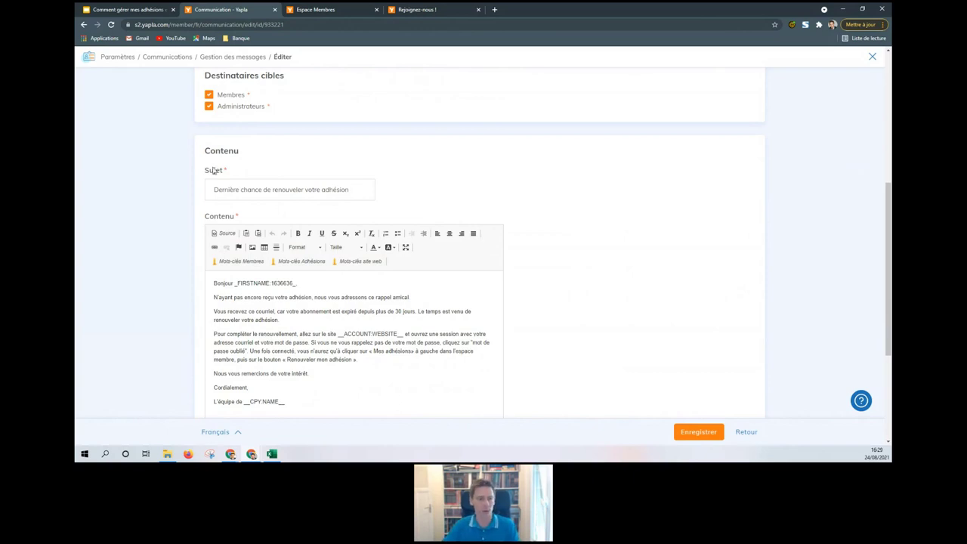
# Step: Go back through the Communications and Paramètres breadcrumbs to the membership settings overview
pyautogui.click(181, 59)
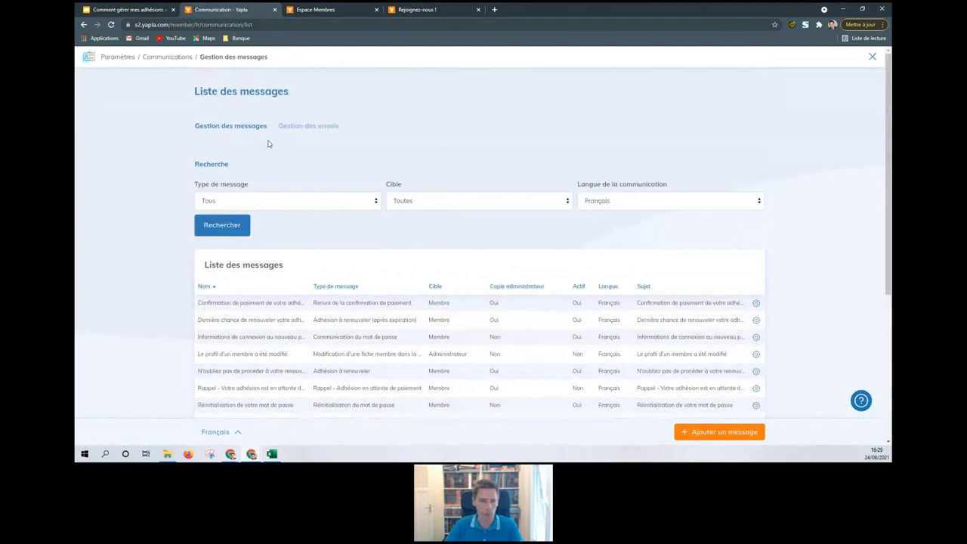
pyautogui.click(170, 58)
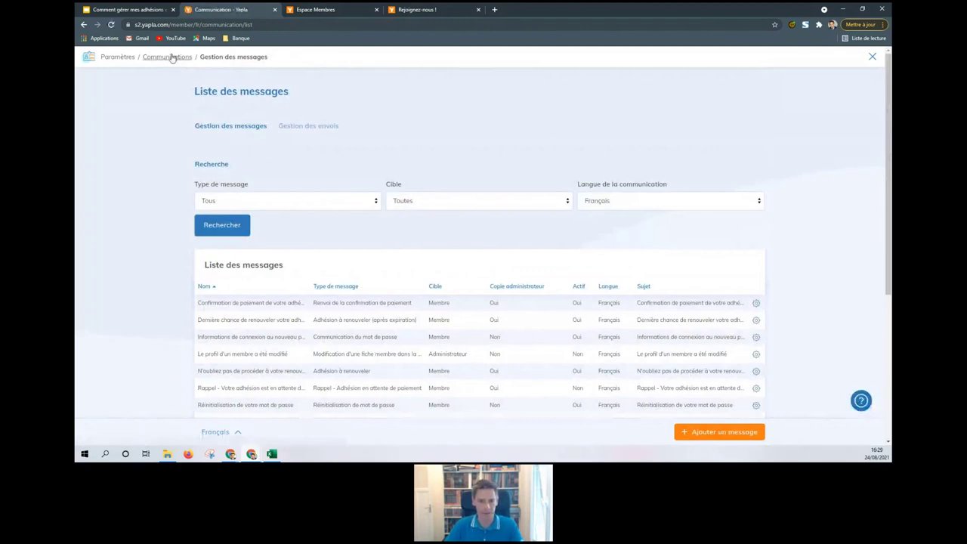
pyautogui.click(130, 59)
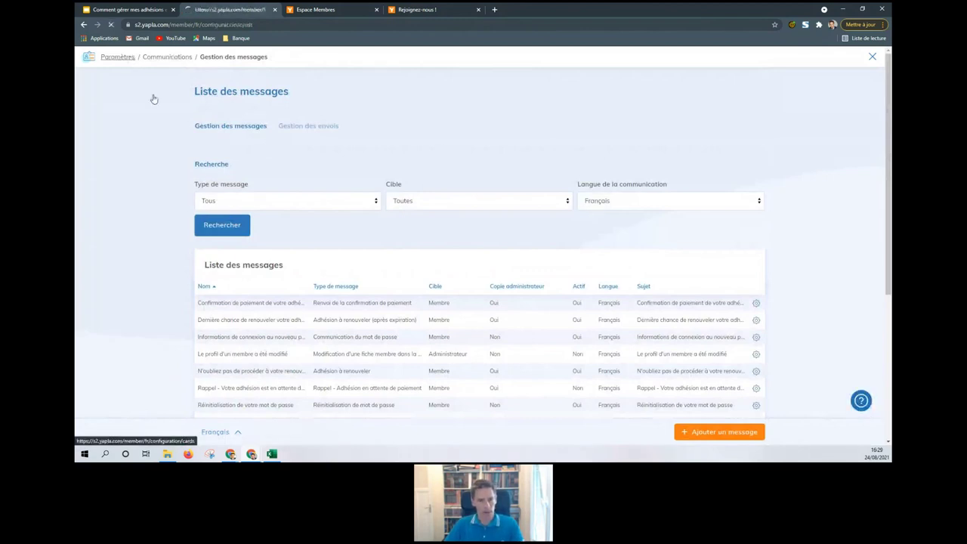
pyautogui.scroll(-1, 673, 245)
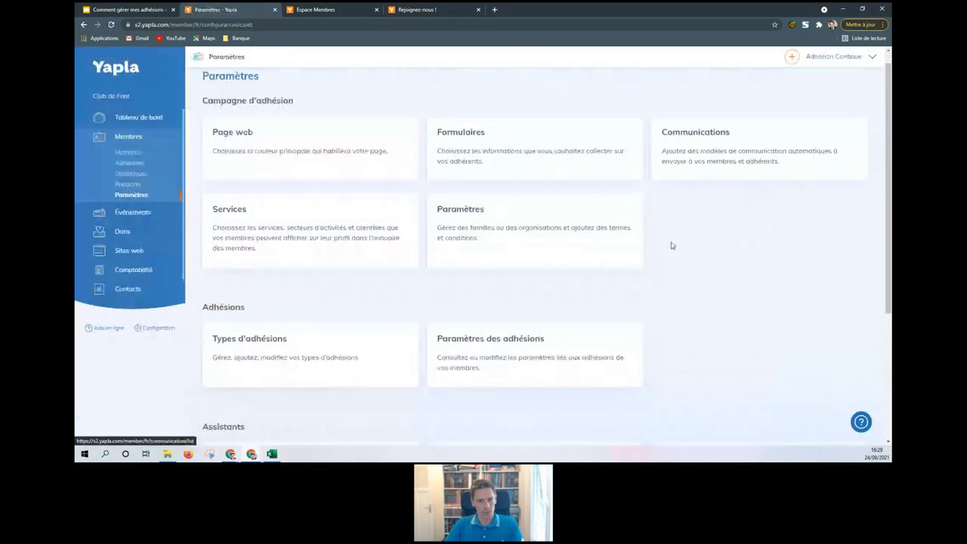
pyautogui.click(292, 240)
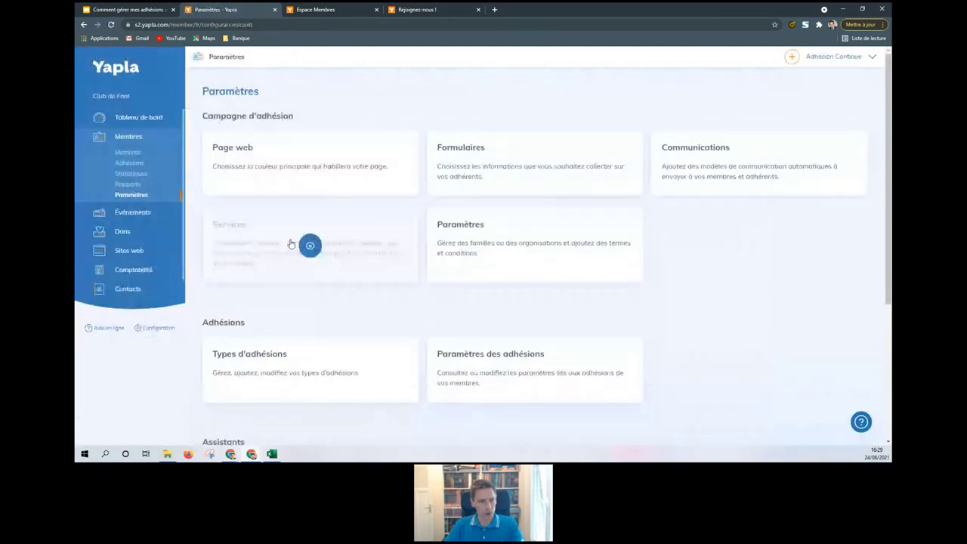
# Step: Browse the Rapports, Statistiques, Membres and Adhésions pages, ending on the Sites web list
pyautogui.click(128, 184)
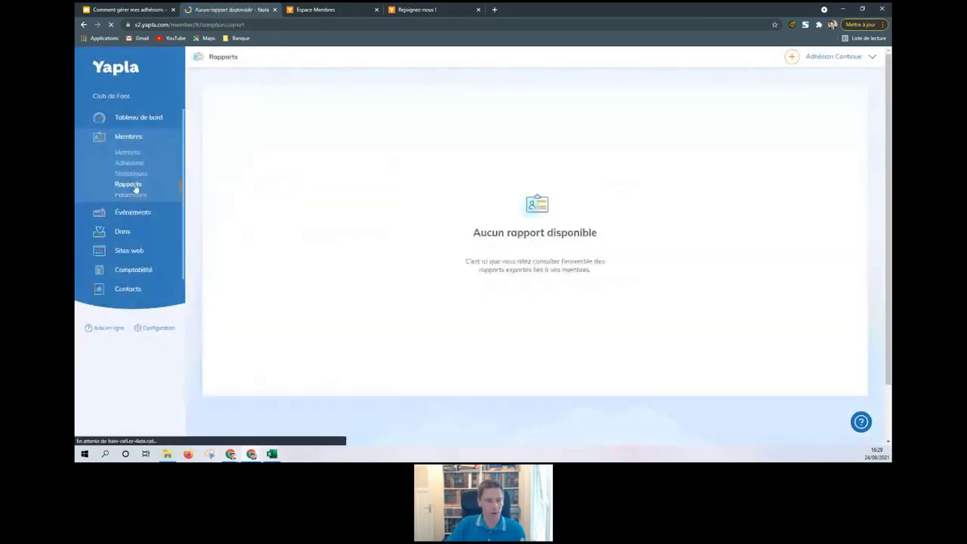
pyautogui.click(134, 177)
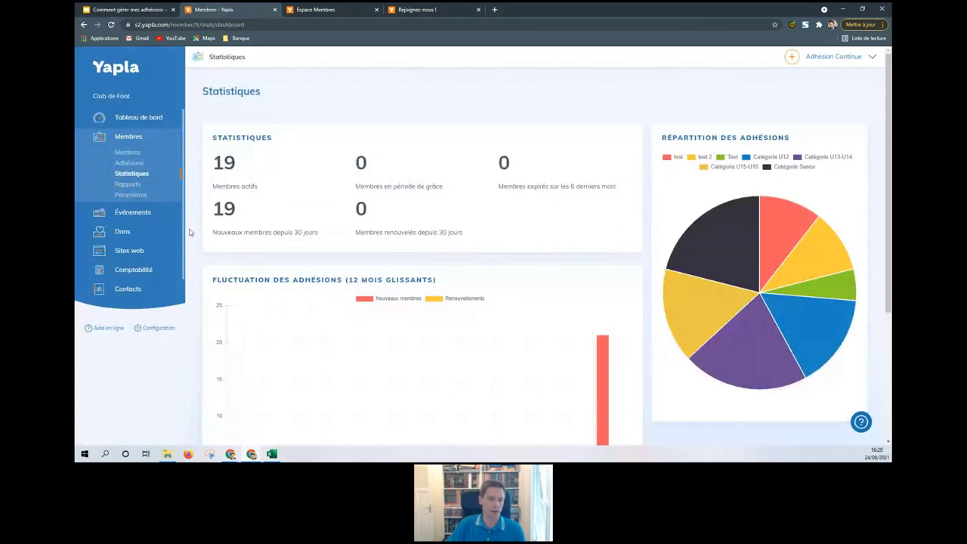
pyautogui.click(138, 154)
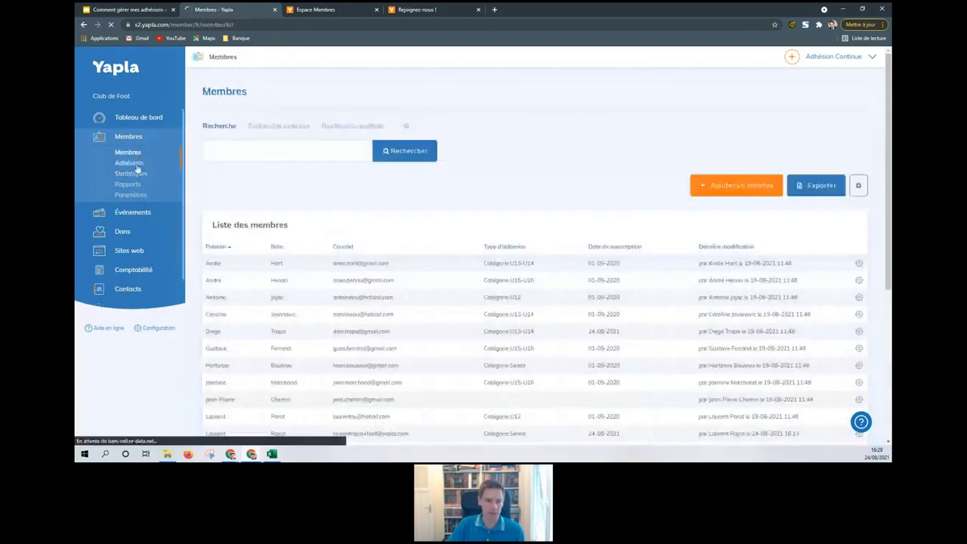
pyautogui.click(135, 165)
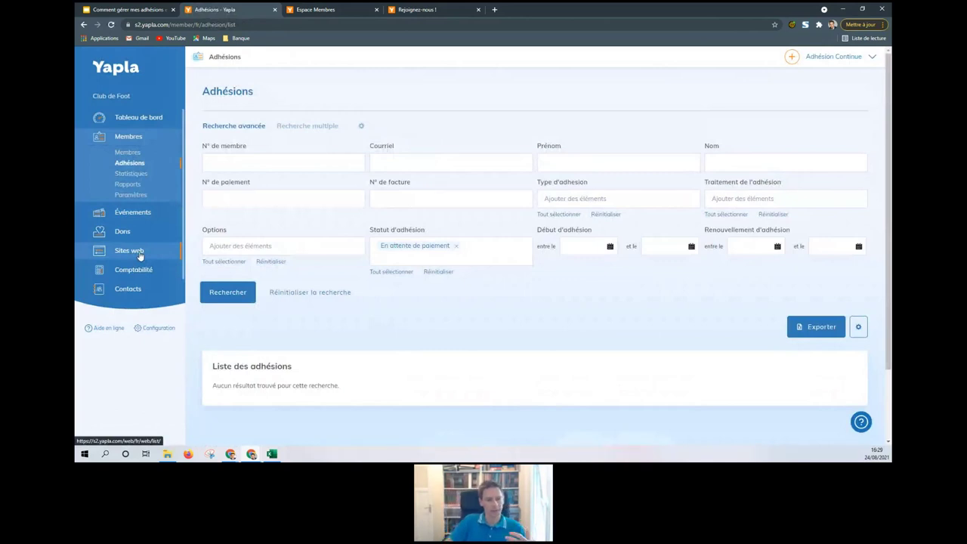
pyautogui.click(130, 251)
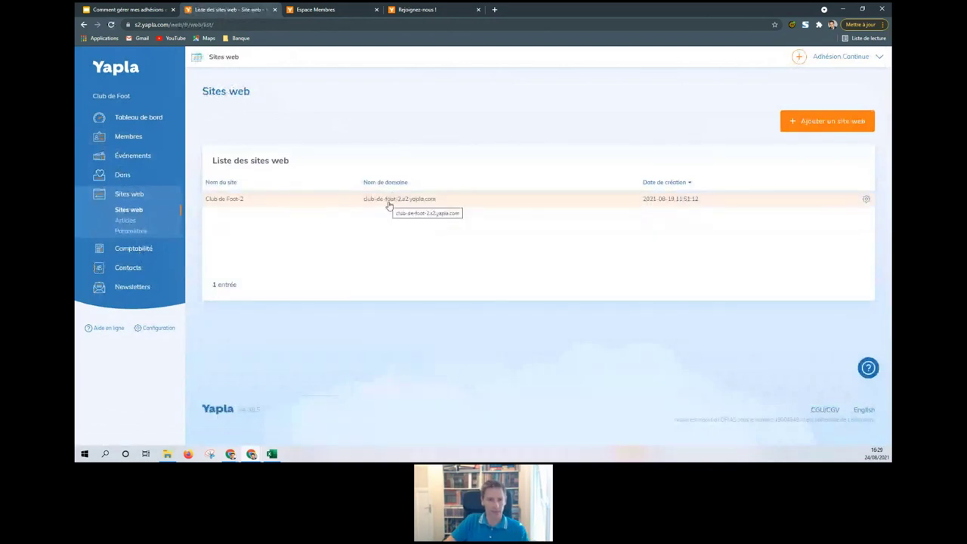
# Step: Glance at the Espace Membres tab, then open Club de Foot-2's Rejoignez-nous ! page editor
pyautogui.click(337, 9)
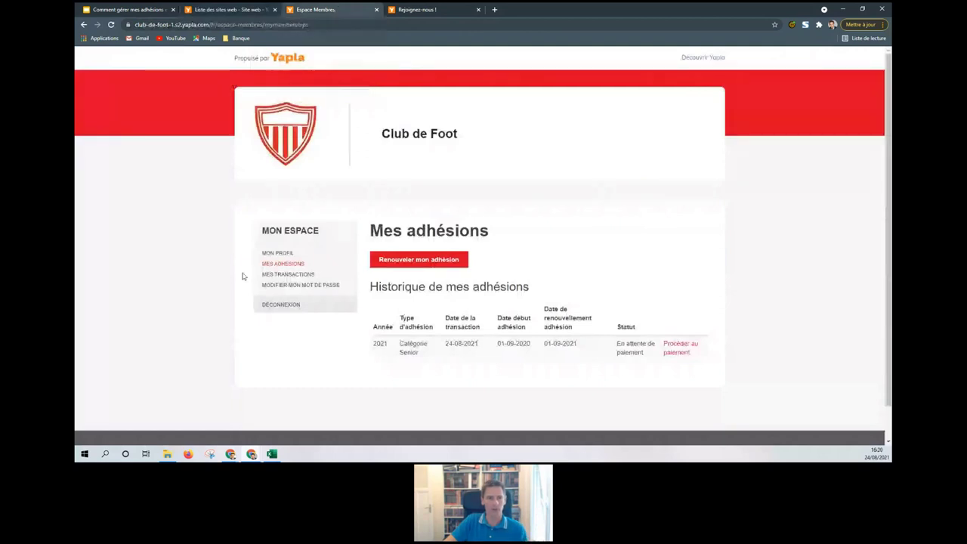
pyautogui.click(246, 10)
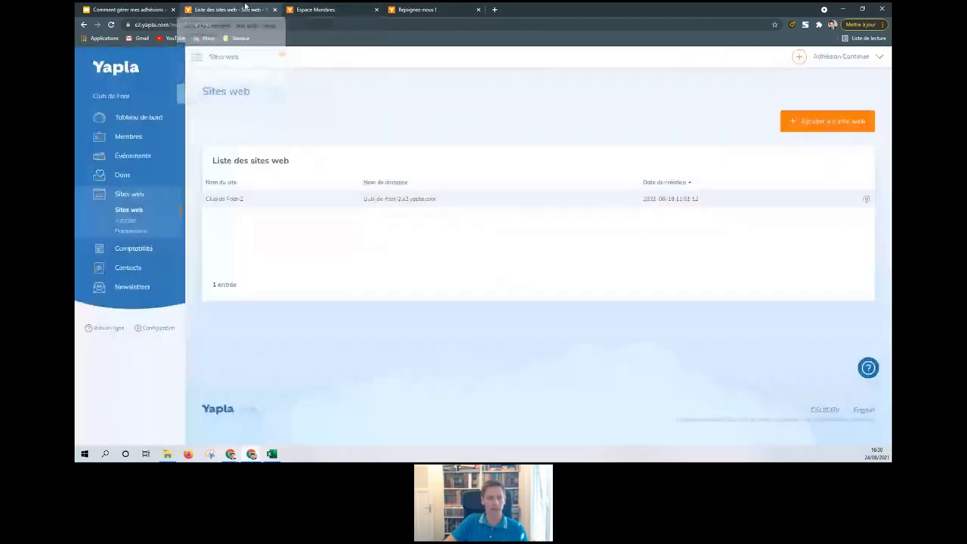
pyautogui.click(309, 204)
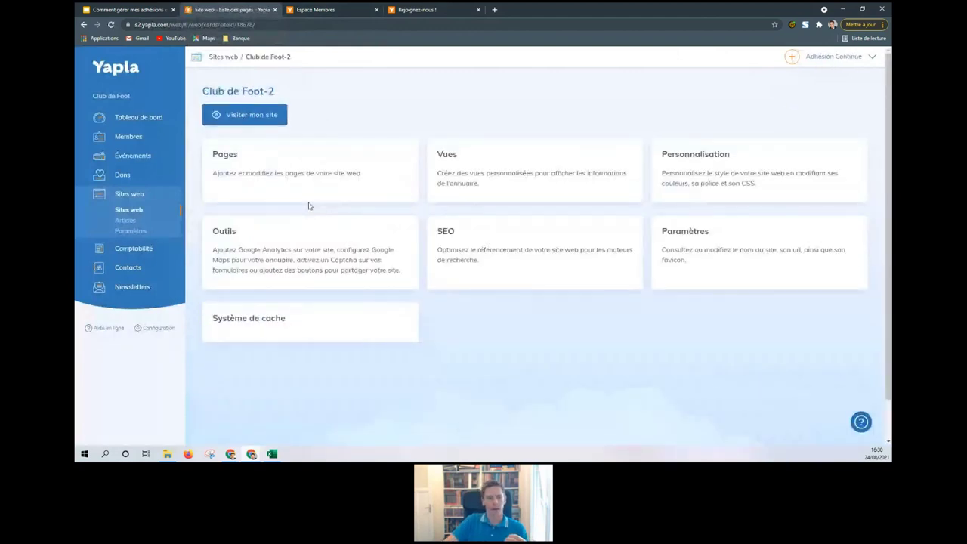
pyautogui.moveTo(285, 162)
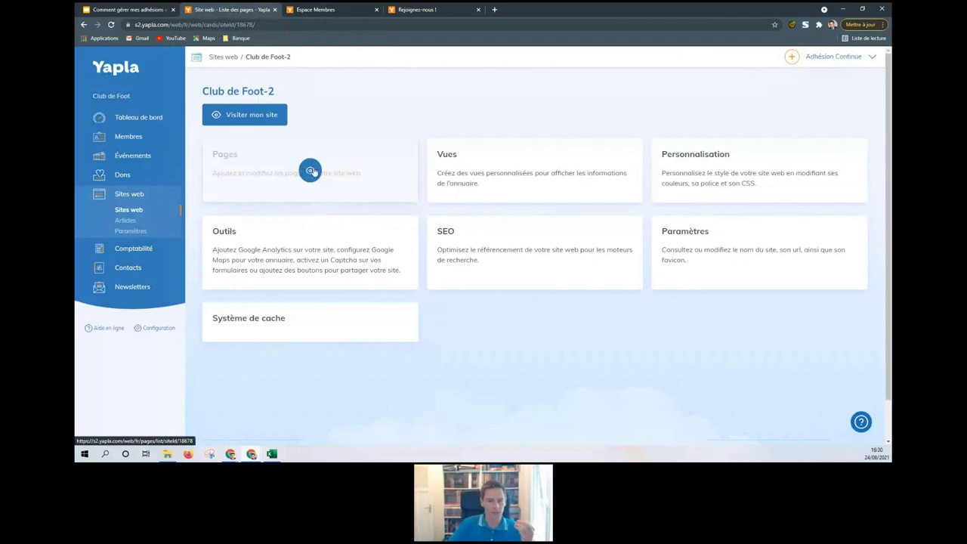
pyautogui.click(310, 170)
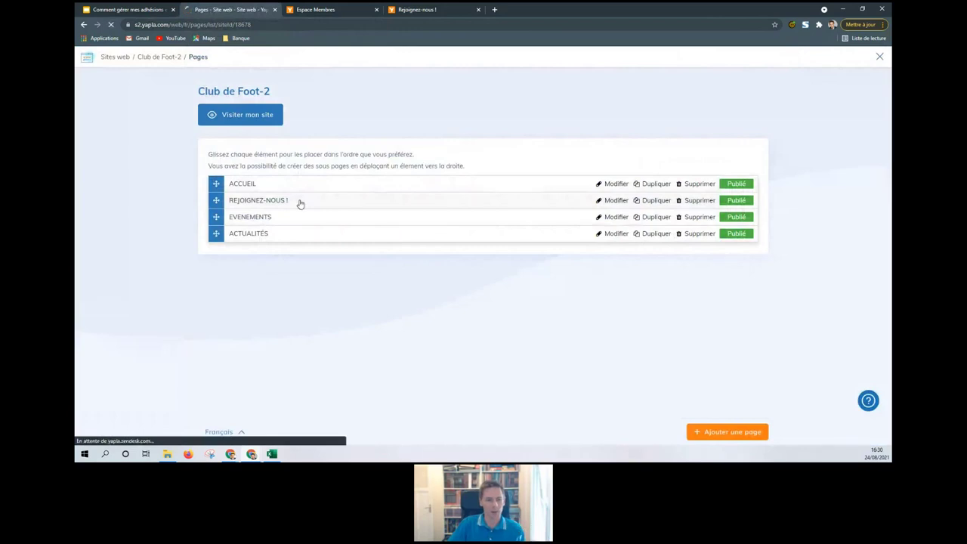
pyautogui.click(299, 204)
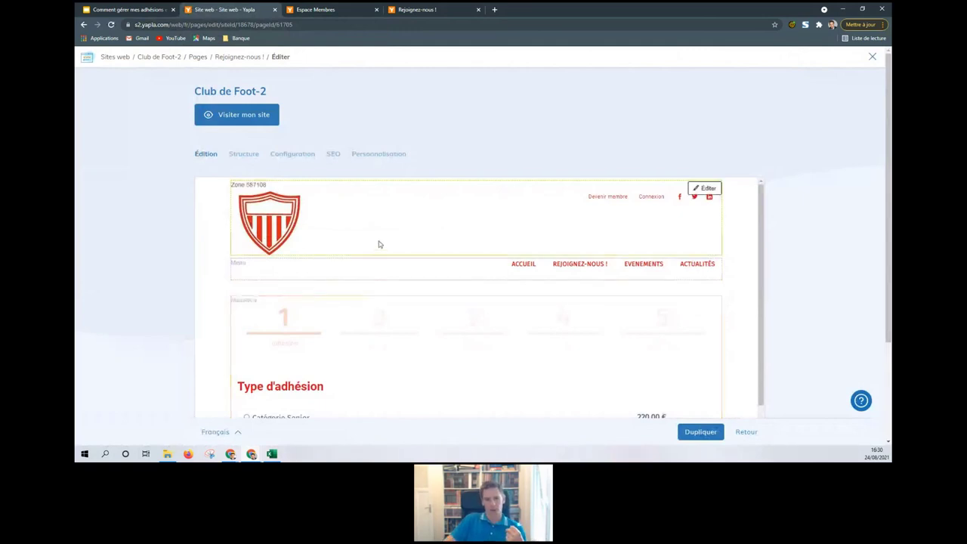
pyautogui.scroll(-3, 380, 245)
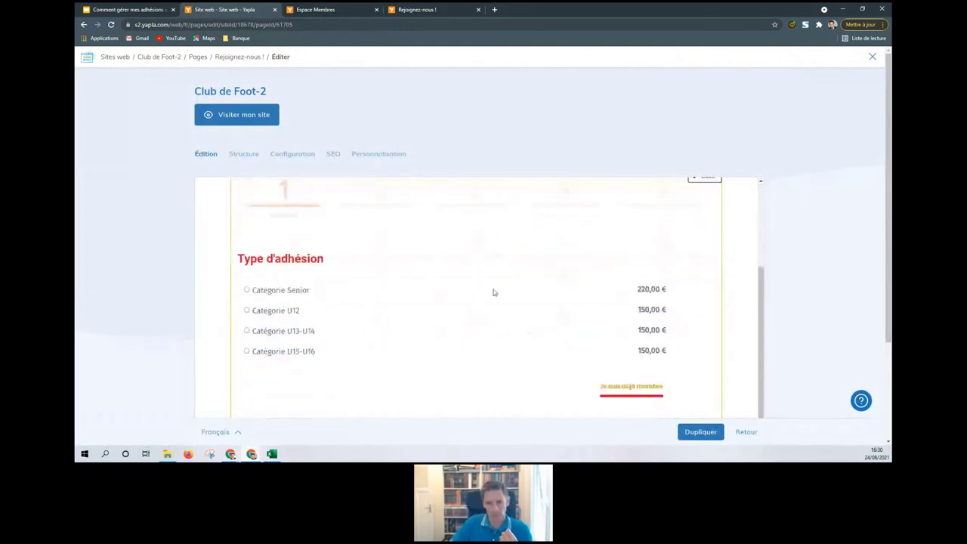
pyautogui.scroll(2, 494, 291)
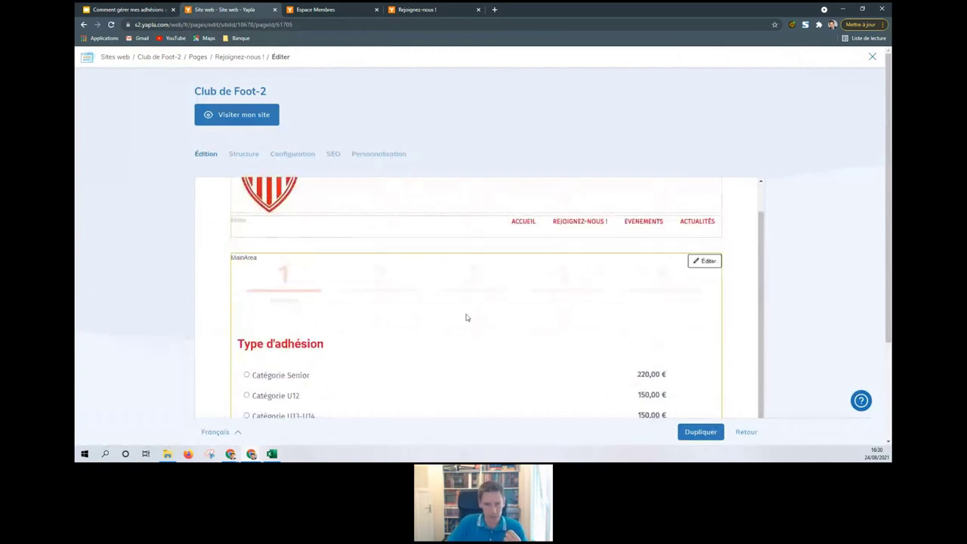
# Step: Edit the MainArea zone, keeping Membres functionality, Espace Membres module and Catégorie Aucune
pyautogui.click(468, 324)
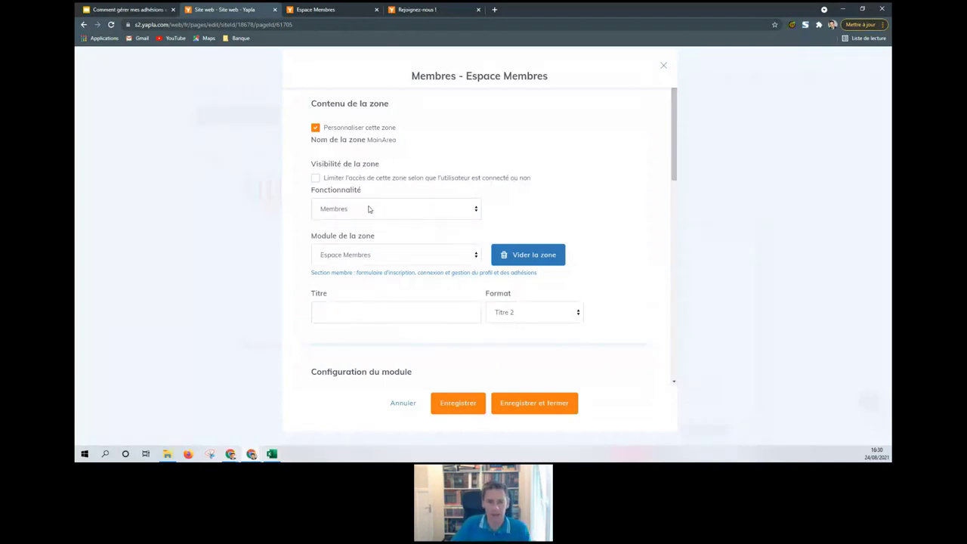
pyautogui.click(370, 209)
pyautogui.click(370, 209)
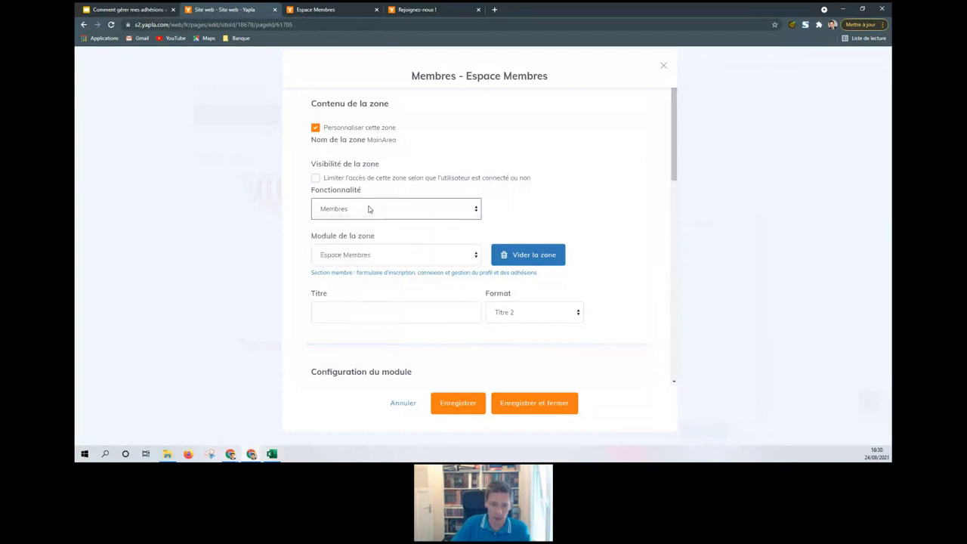
pyautogui.click(376, 255)
pyautogui.click(375, 256)
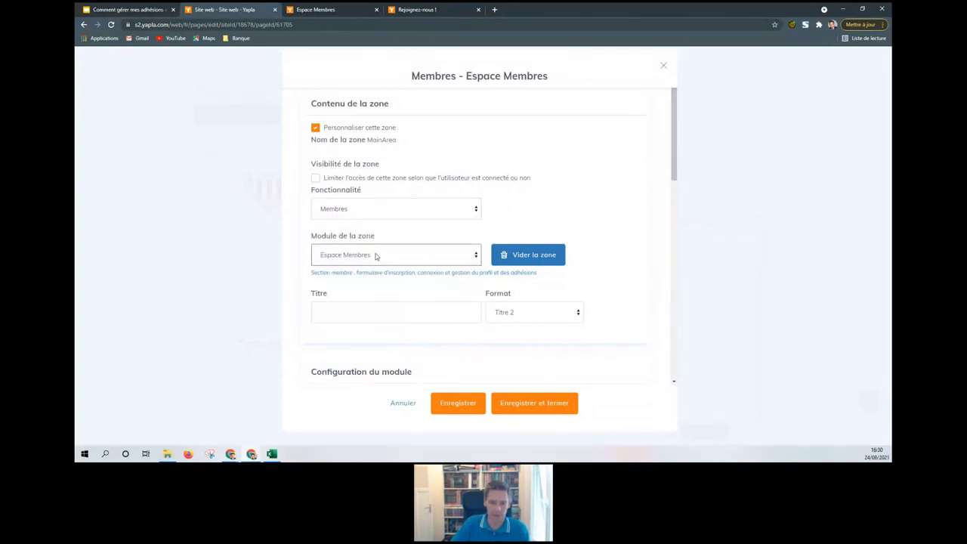
pyautogui.scroll(-4, 376, 255)
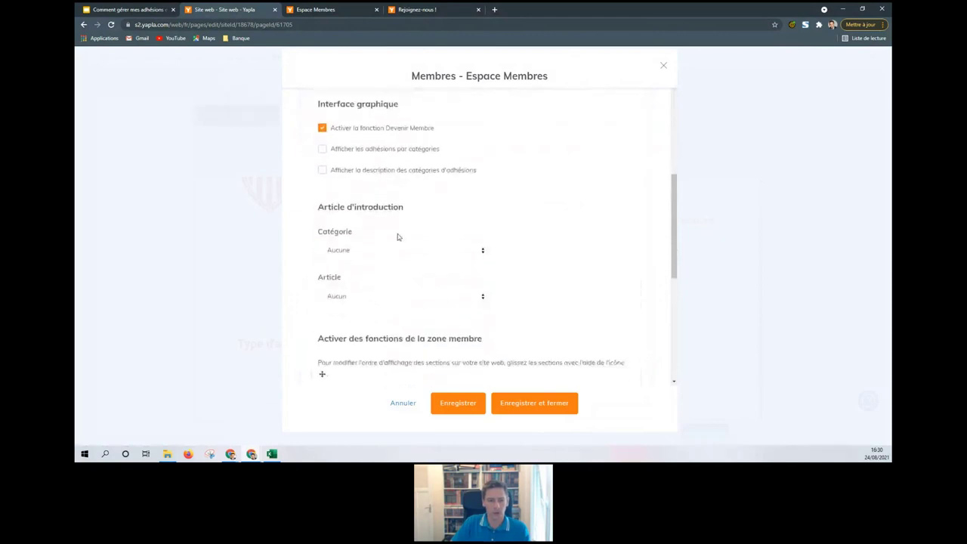
pyautogui.click(385, 254)
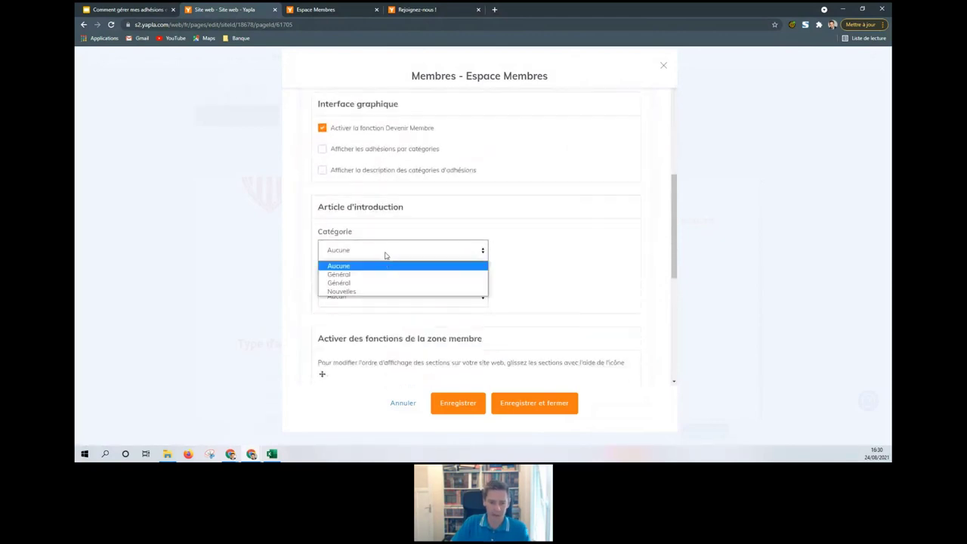
pyautogui.click(597, 241)
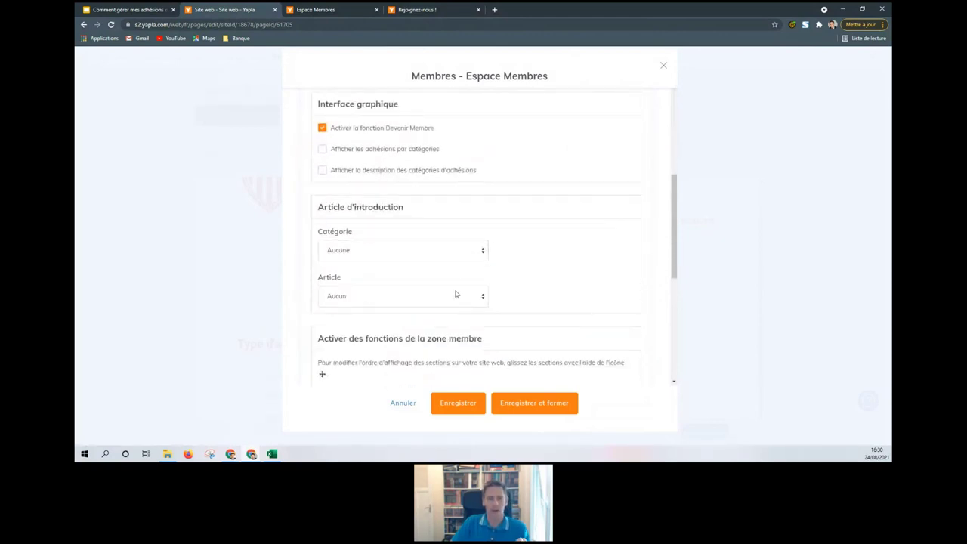
# Step: Uncheck 'Activer la fonction Mes préférences' and save with Enregistrer et fermer
pyautogui.scroll(-2, 456, 294)
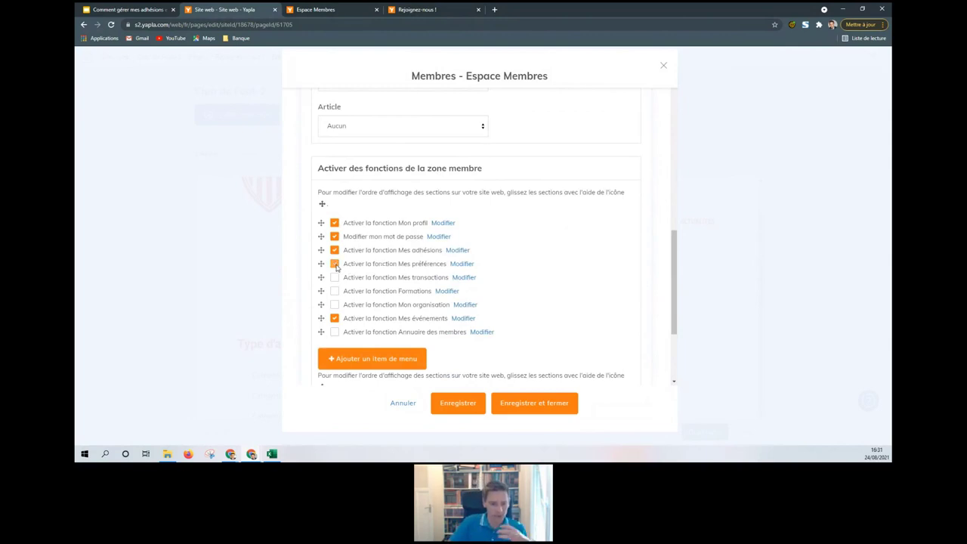
pyautogui.click(335, 265)
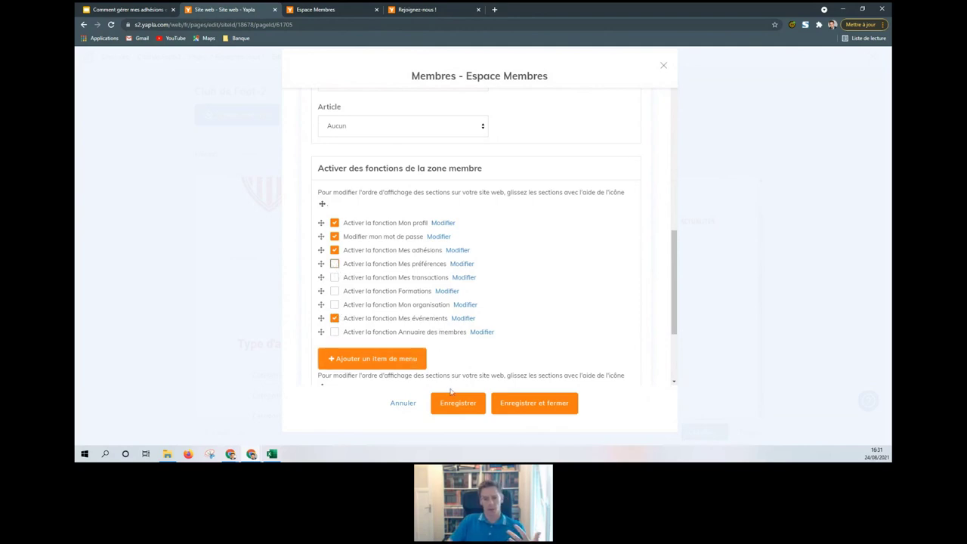
pyautogui.click(524, 406)
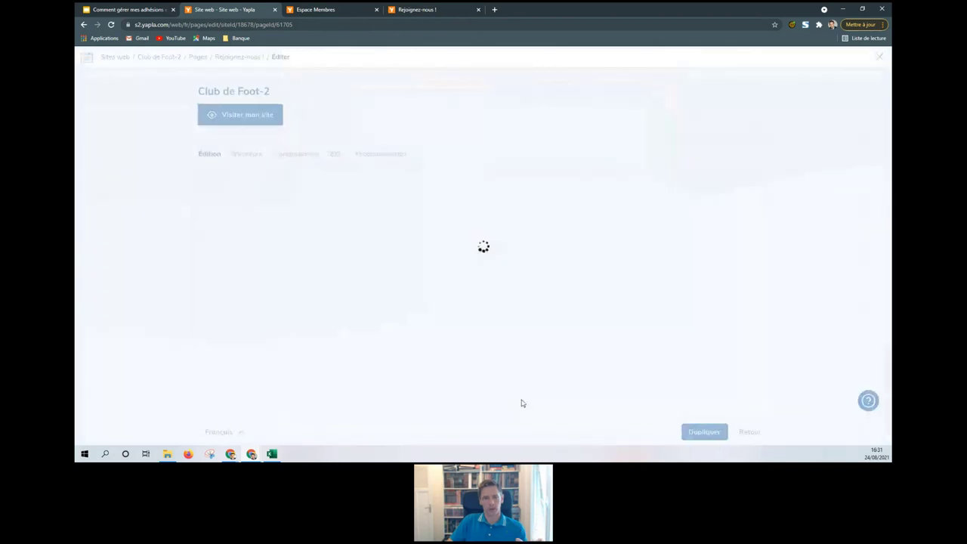
# Step: Log into the club site's member area with the member's email and password
pyautogui.click(440, 9)
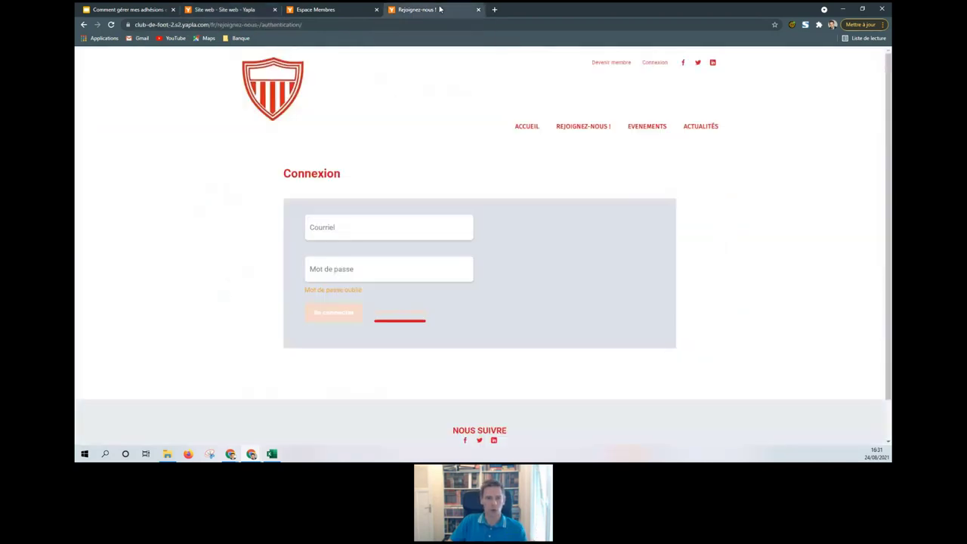
pyautogui.click(368, 230)
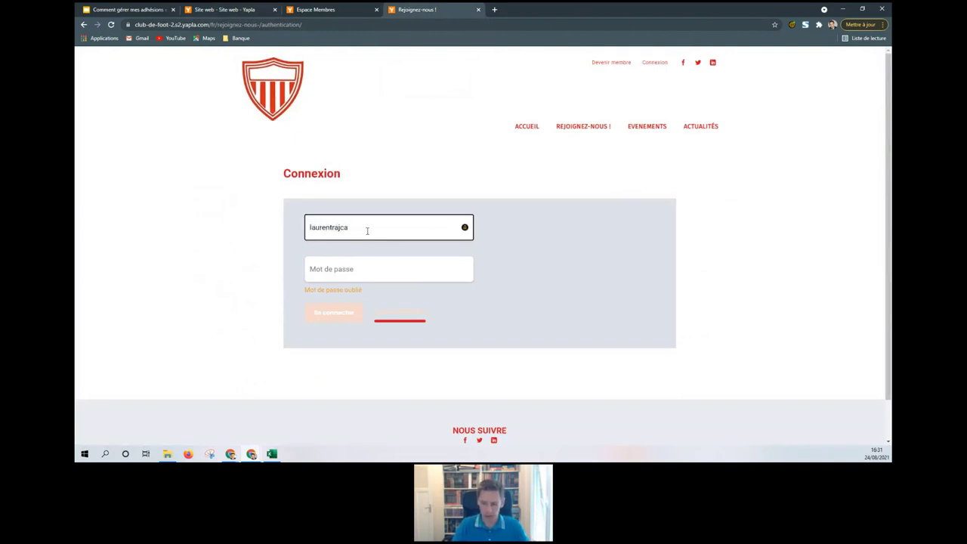
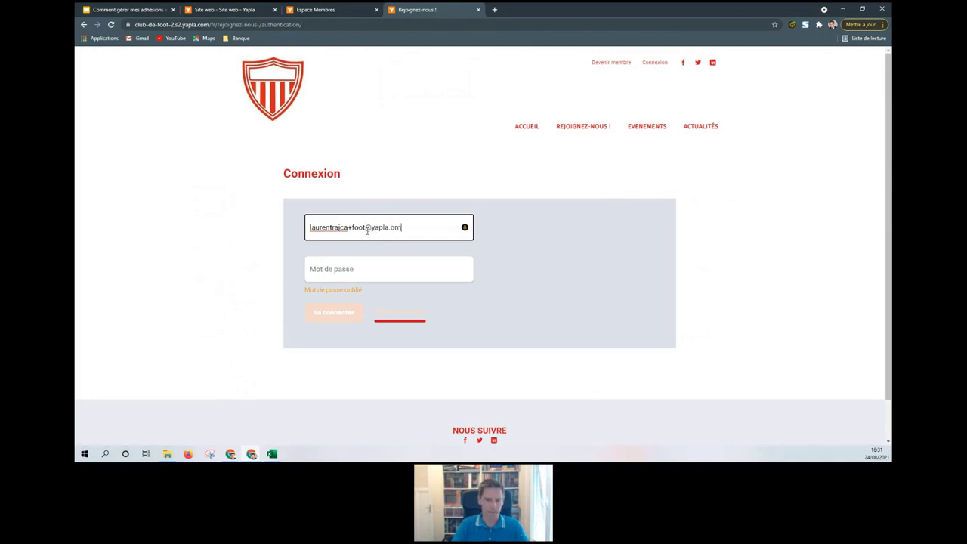
pyautogui.press('Left')
pyautogui.press('Left')
pyautogui.click(369, 256)
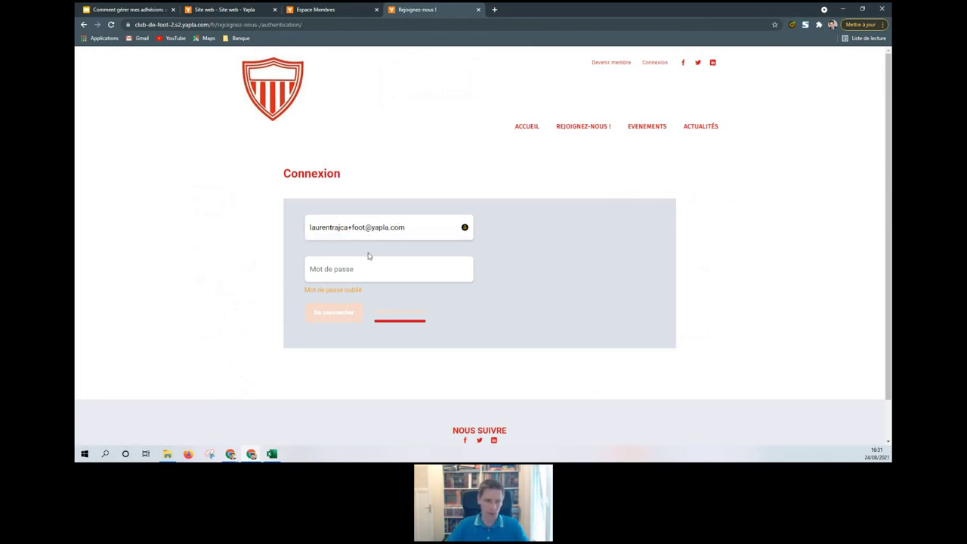
pyautogui.click(372, 265)
pyautogui.write('•••••')
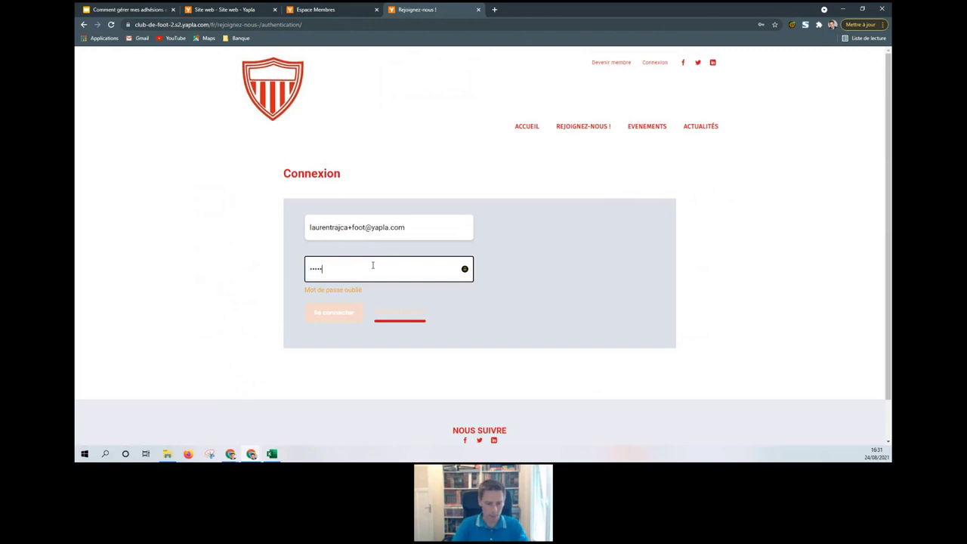
pyautogui.write('••••••')
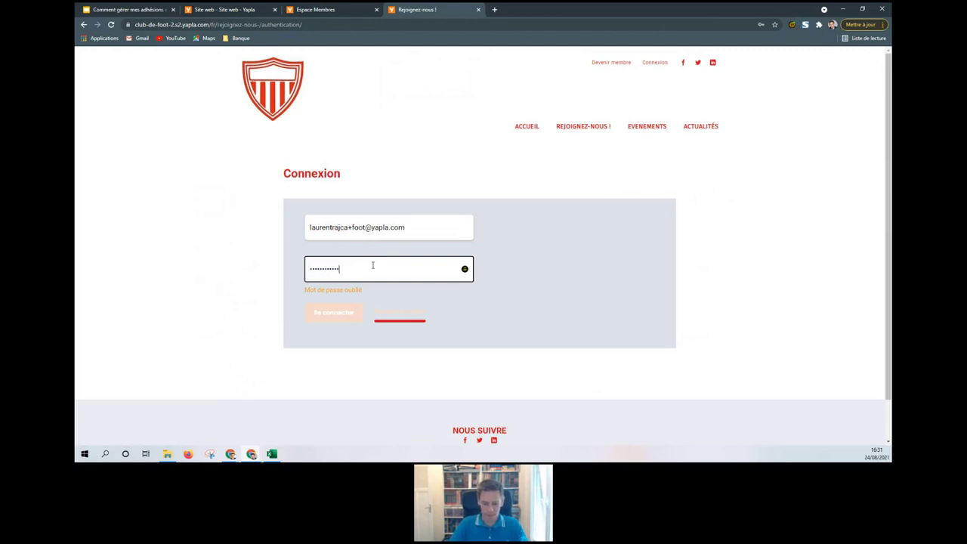
pyautogui.write('•')
pyautogui.click(346, 312)
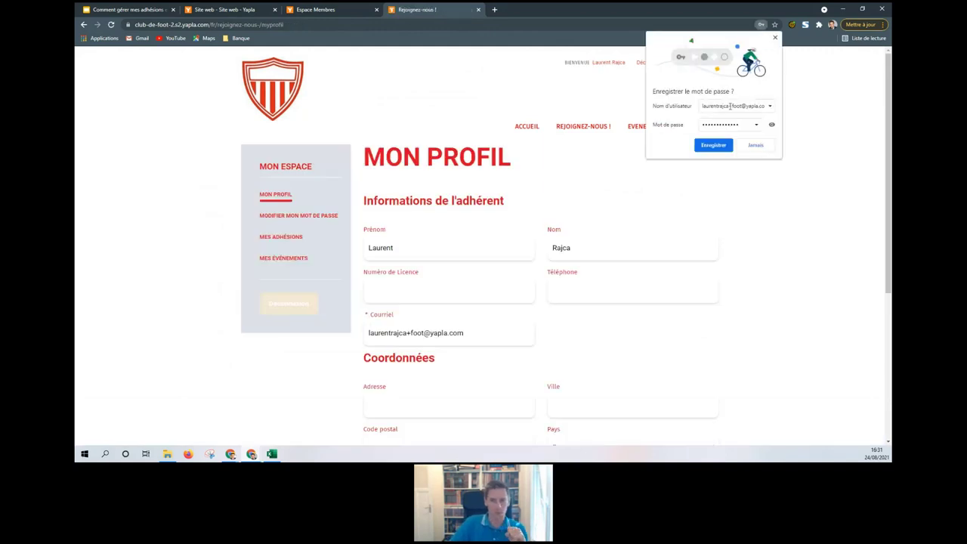
pyautogui.click(775, 38)
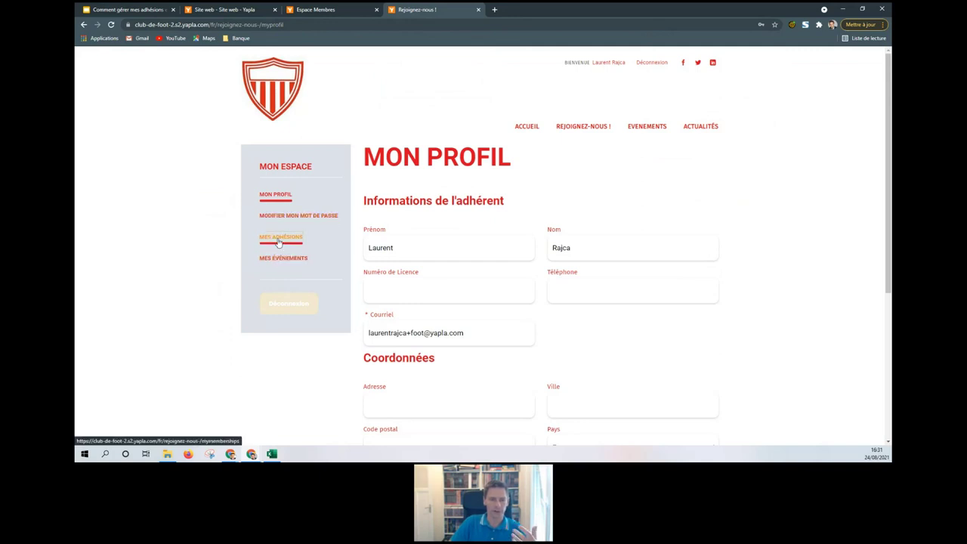
# Step: Confirm the Catégorie Senior membership is Validée, view Mes événements and Mon profil, then return to the editor
pyautogui.click(279, 241)
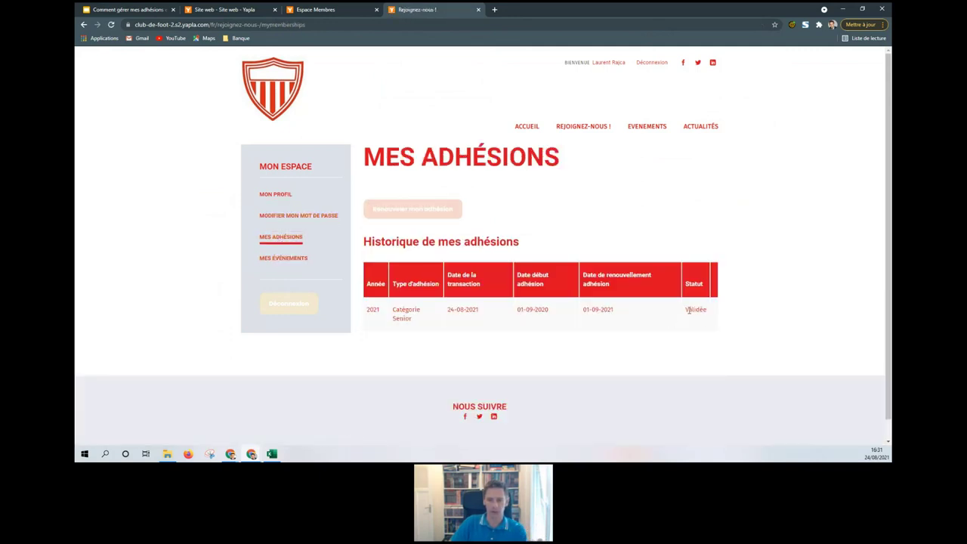
pyautogui.moveTo(689, 311); pyautogui.dragTo(706, 310)
pyautogui.click(704, 310)
pyautogui.doubleClick(705, 310)
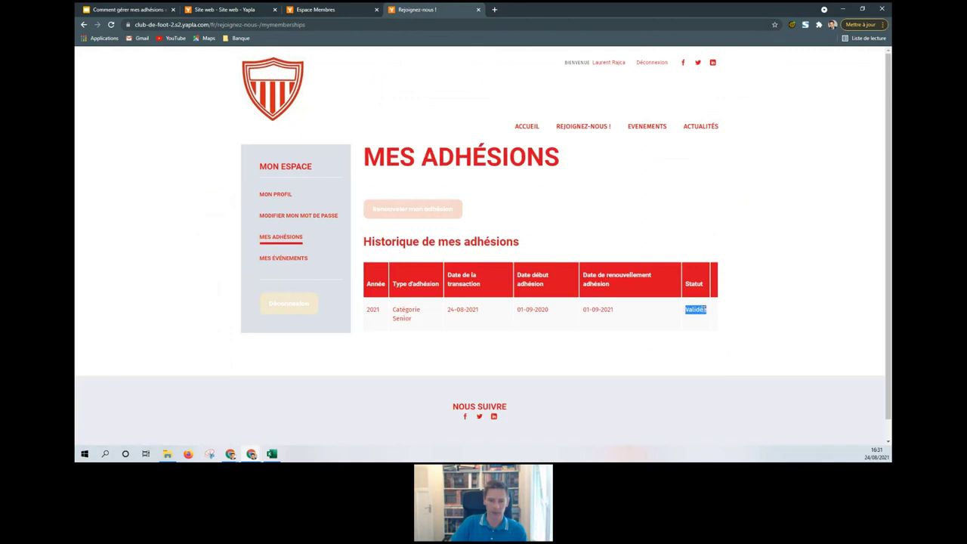
pyautogui.click(279, 259)
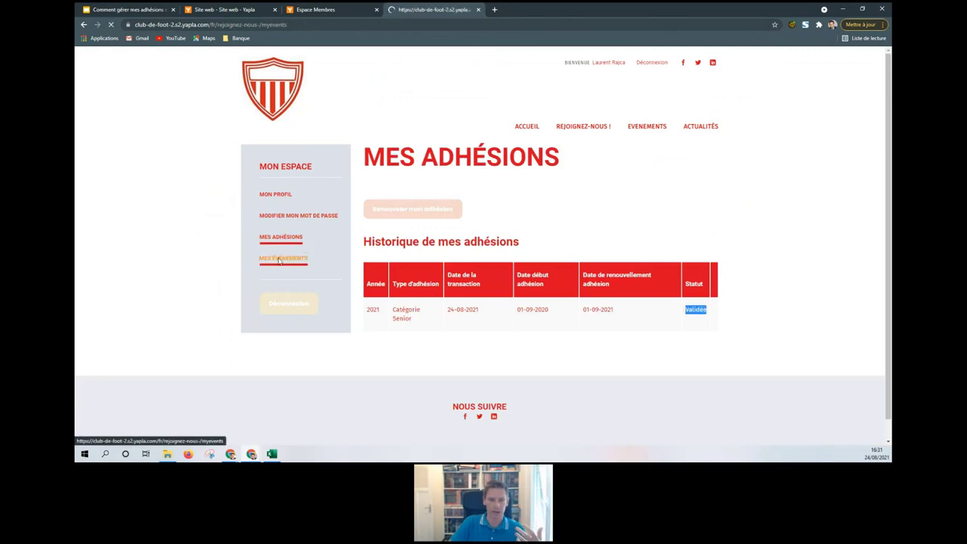
pyautogui.click(281, 200)
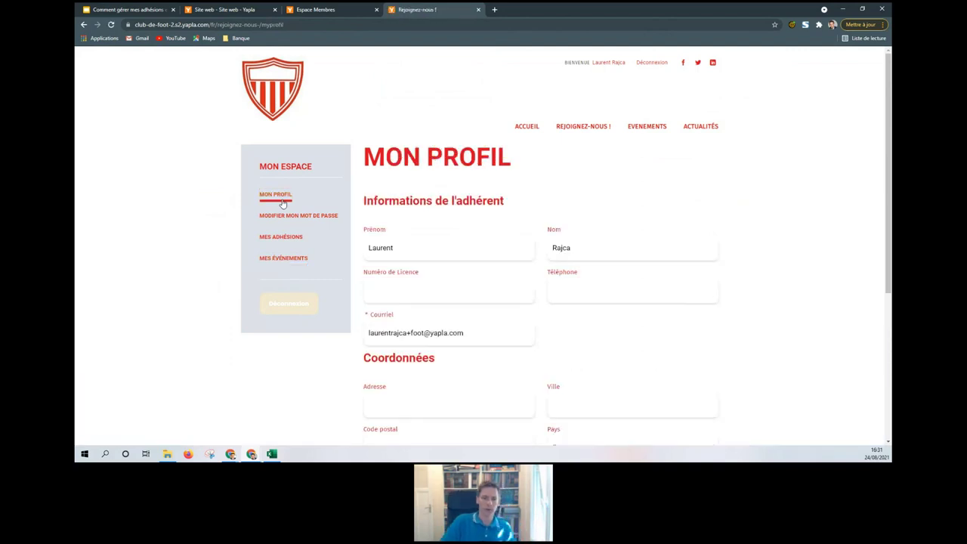
pyautogui.moveTo(563, 65); pyautogui.dragTo(625, 68)
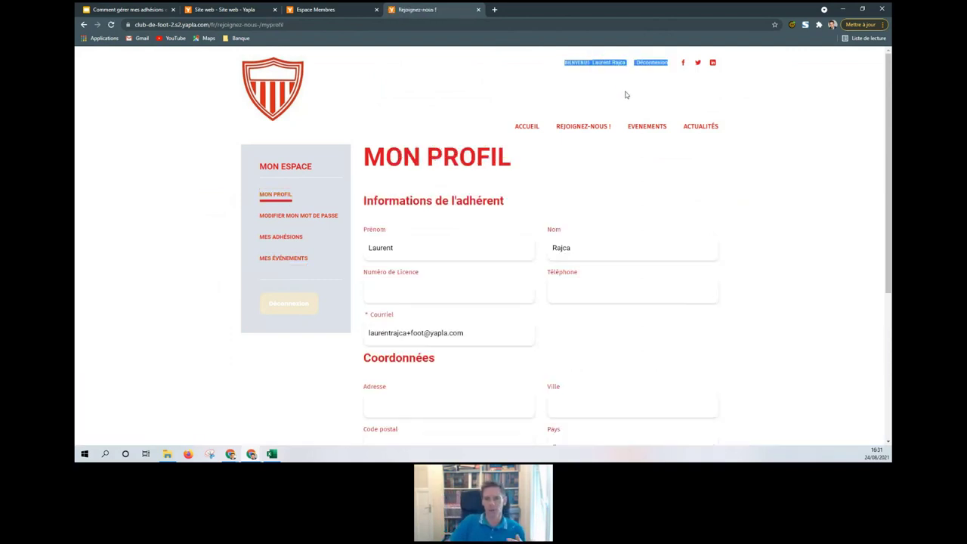
pyautogui.click(625, 89)
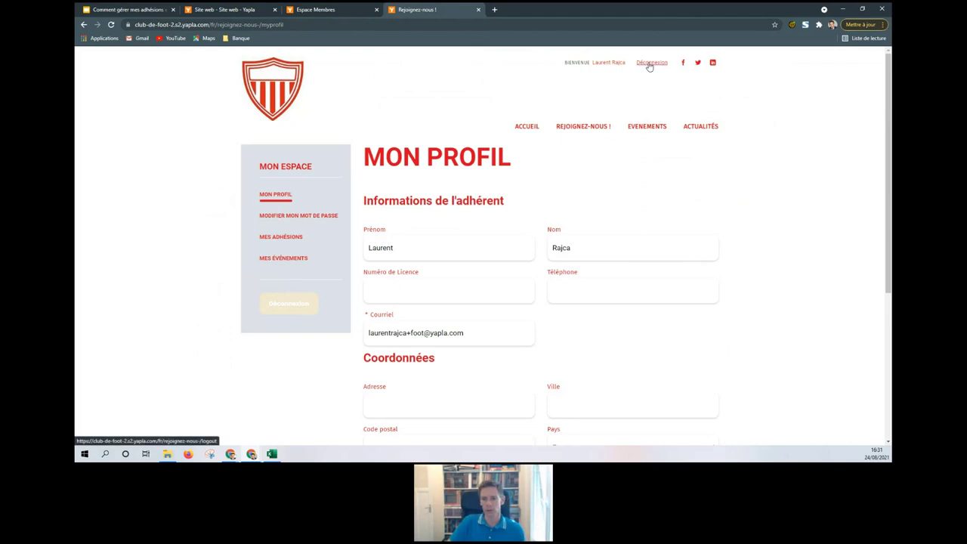
pyautogui.click(256, 8)
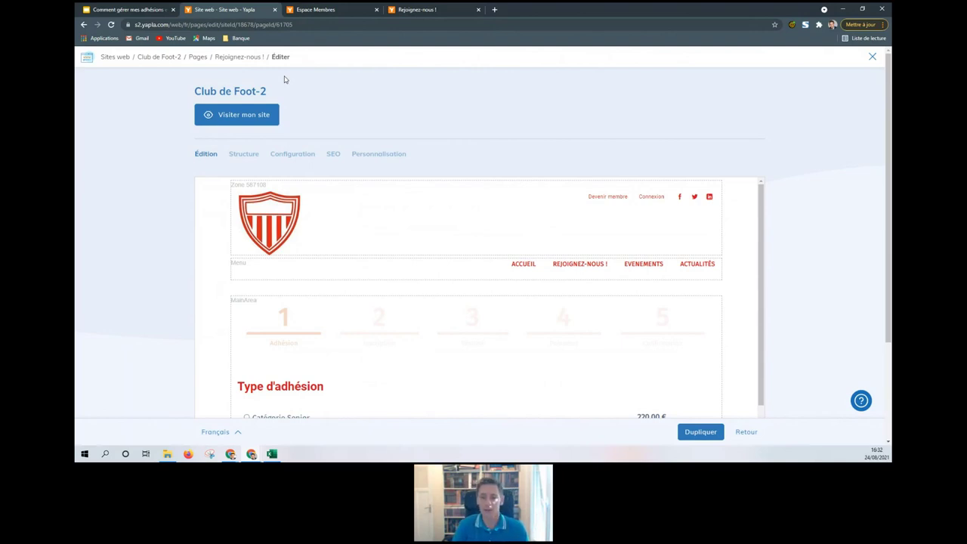
pyautogui.click(439, 9)
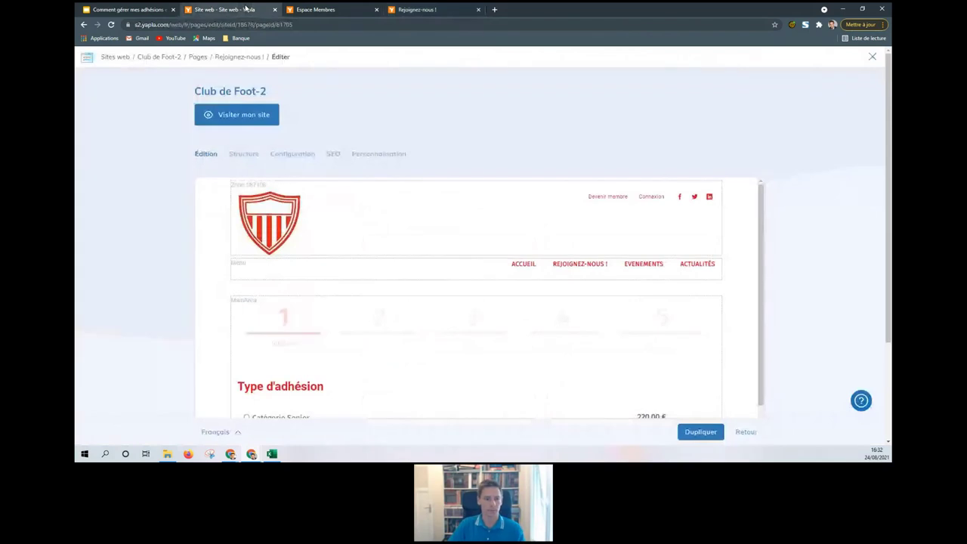
pyautogui.click(246, 9)
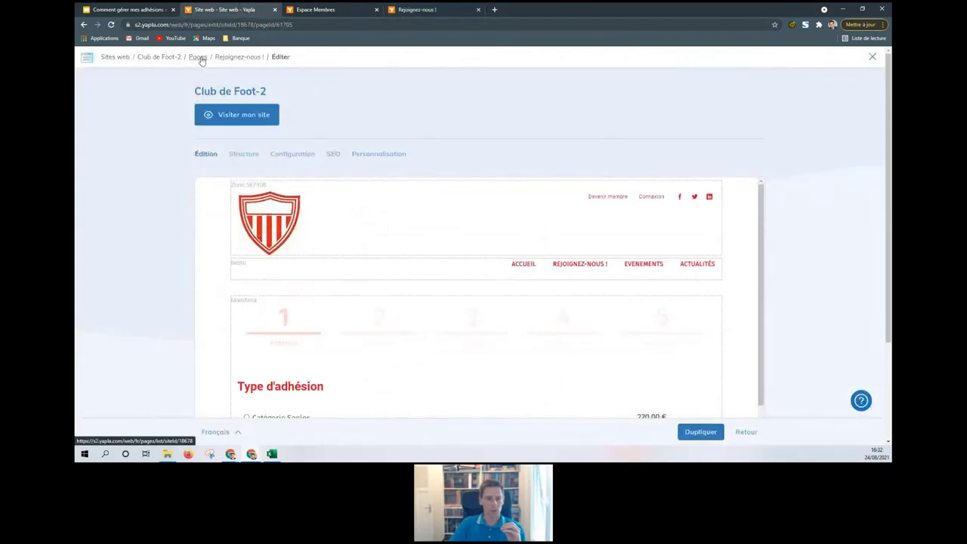
# Step: Open Club de Foot-2's Personnalisation, view the Avancée CSS, then return to the Guidé colours
pyautogui.click(174, 58)
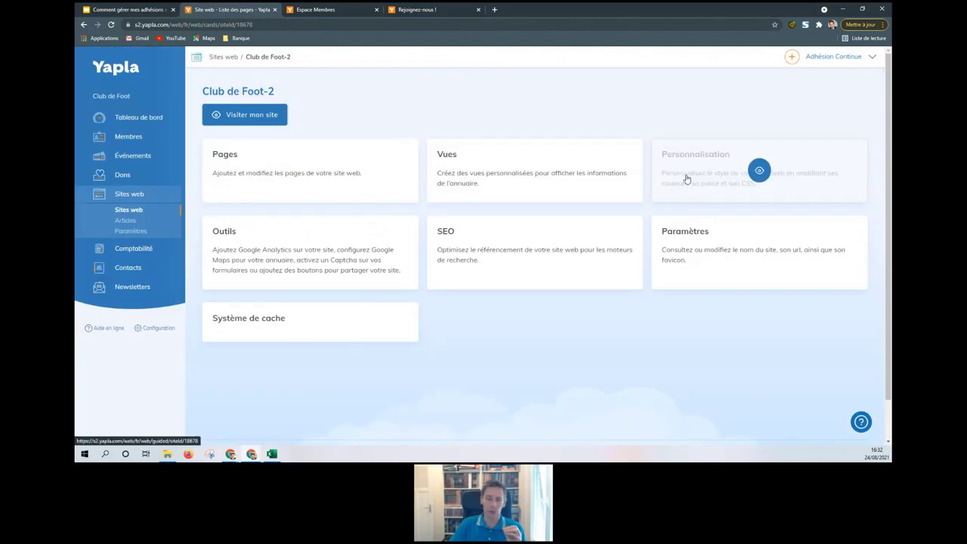
pyautogui.click(687, 179)
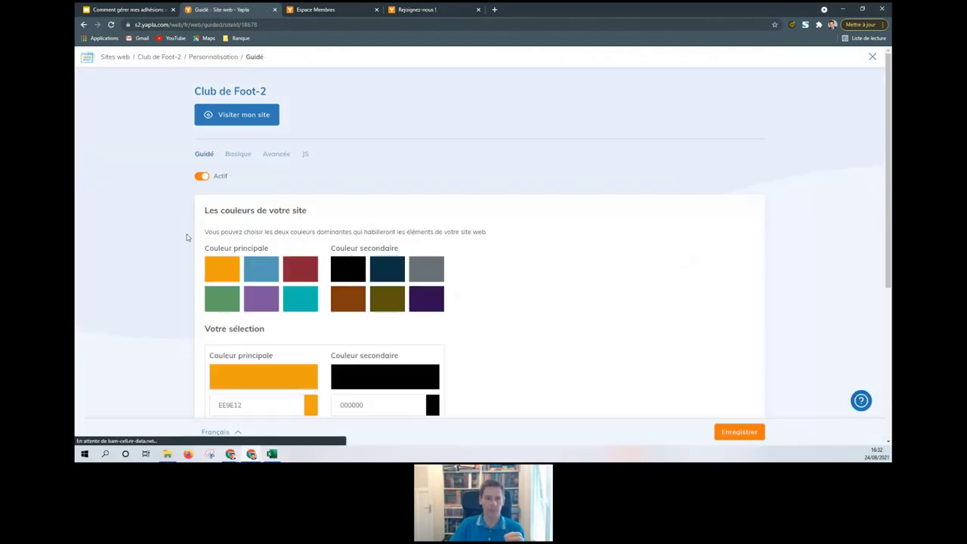
pyautogui.scroll(-5, 404, 228)
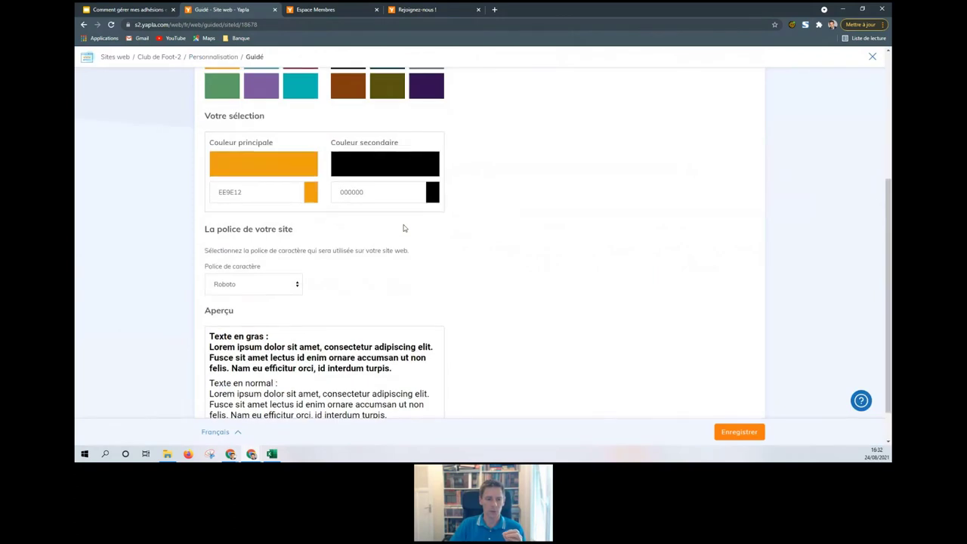
pyautogui.scroll(5, 404, 228)
pyautogui.click(277, 154)
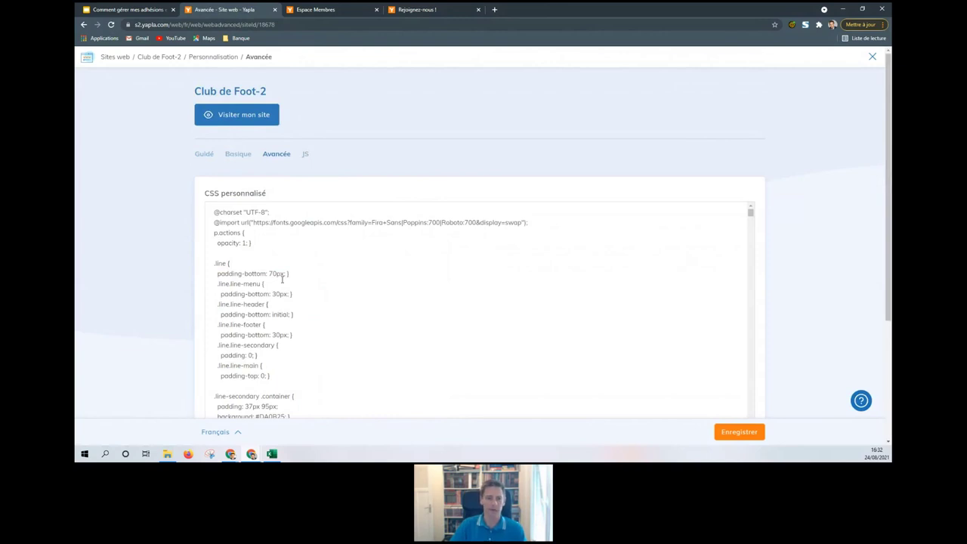
pyautogui.scroll(-6, 282, 279)
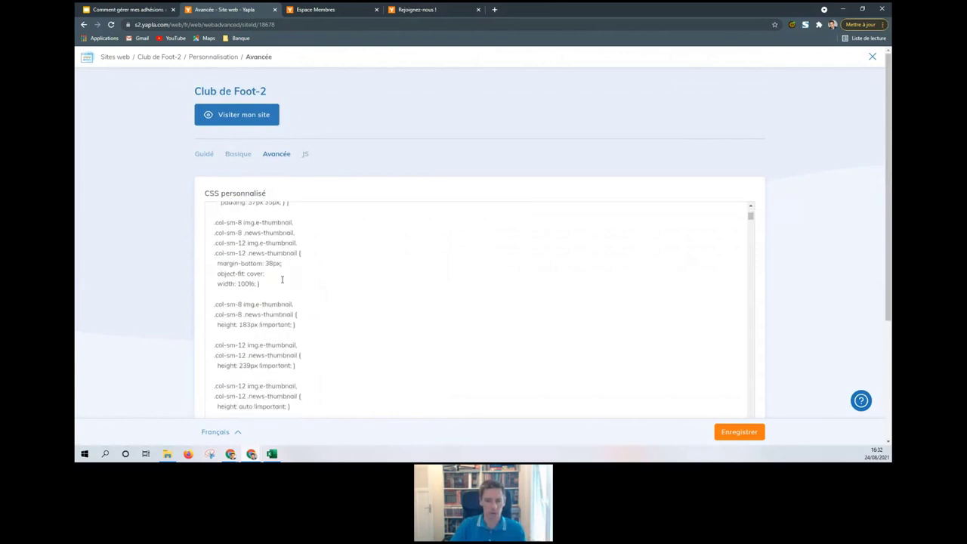
pyautogui.scroll(5, 282, 279)
pyautogui.scroll(1, 282, 279)
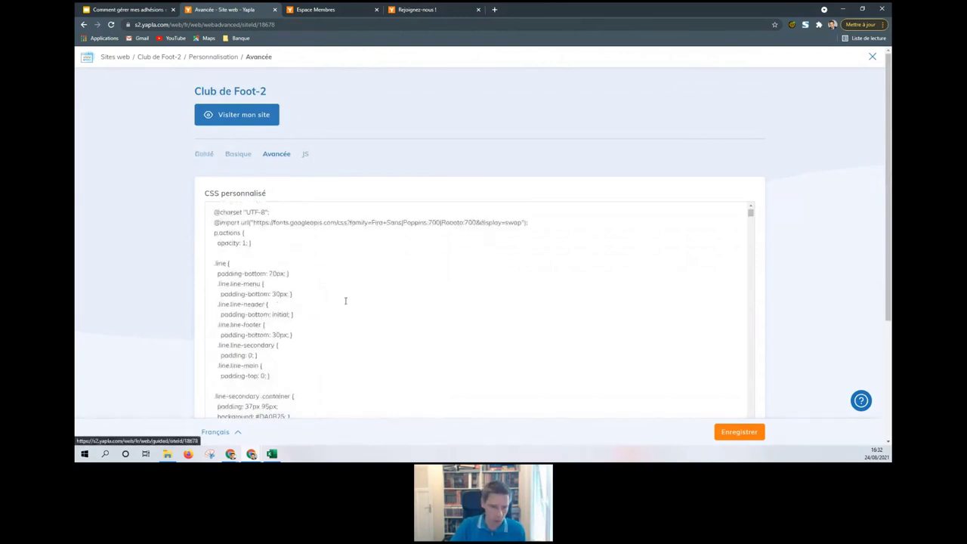
pyautogui.click(205, 155)
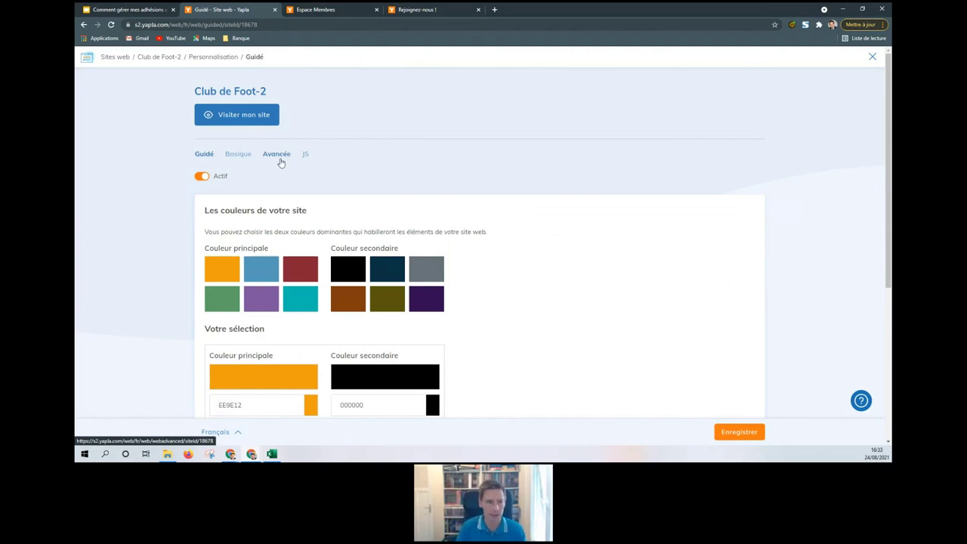
# Step: Go from Sites web to Événements and open the Evénement de l'association event
pyautogui.click(114, 57)
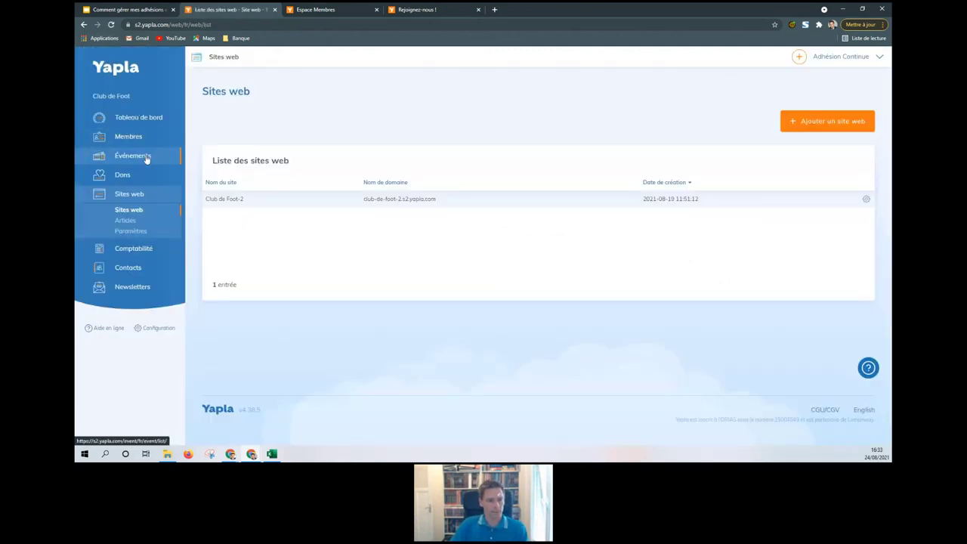
pyautogui.click(146, 157)
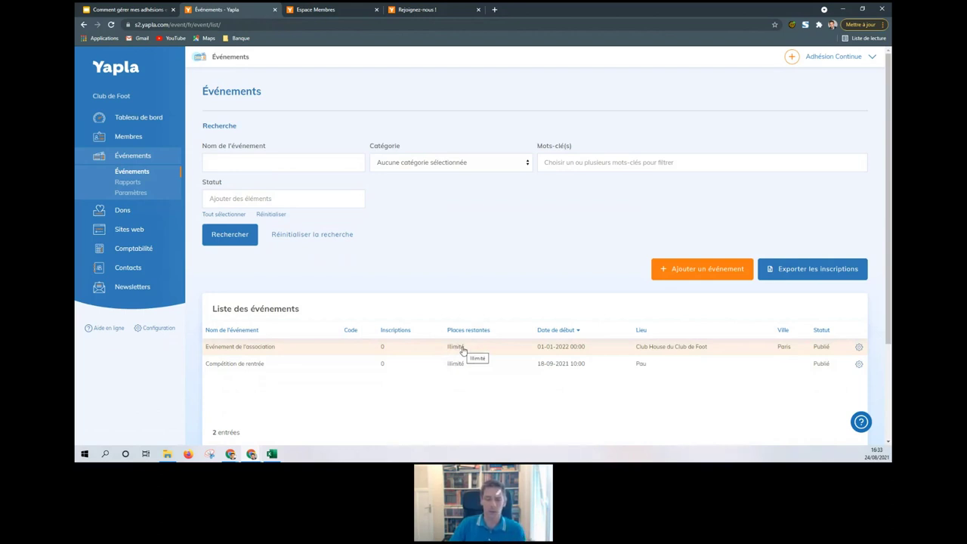
pyautogui.click(701, 271)
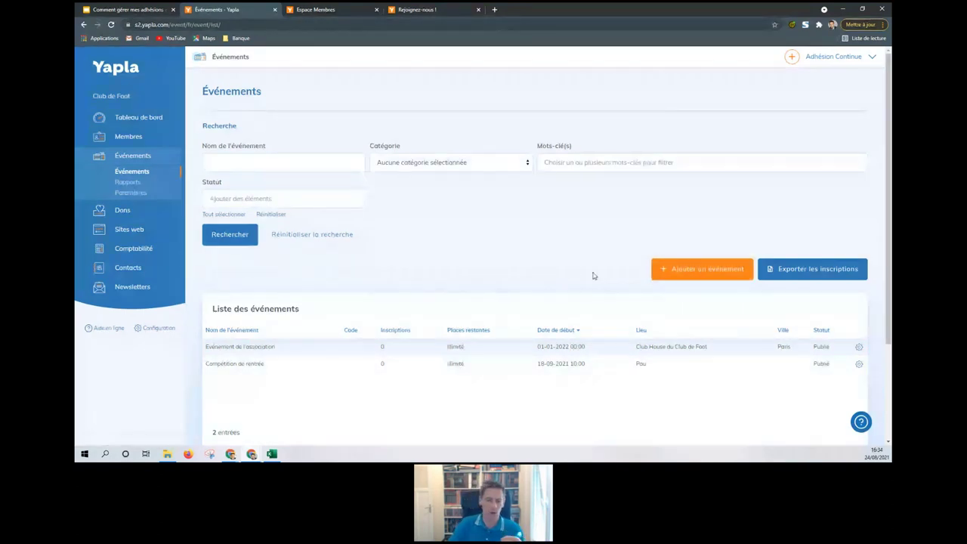
pyautogui.click(492, 353)
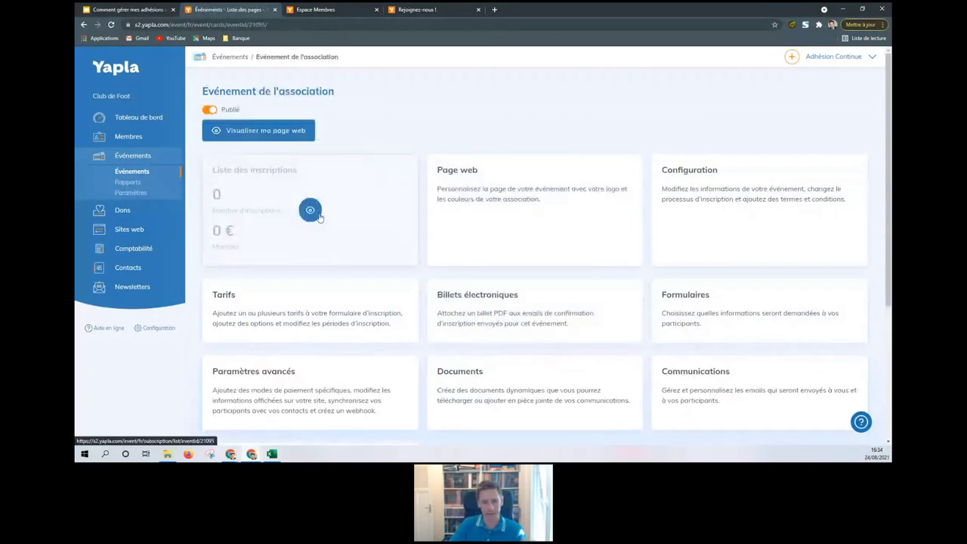
# Step: In Configuration > Processus, enable the Identification step and Proposer de devenir membre, then save
pyautogui.click(711, 209)
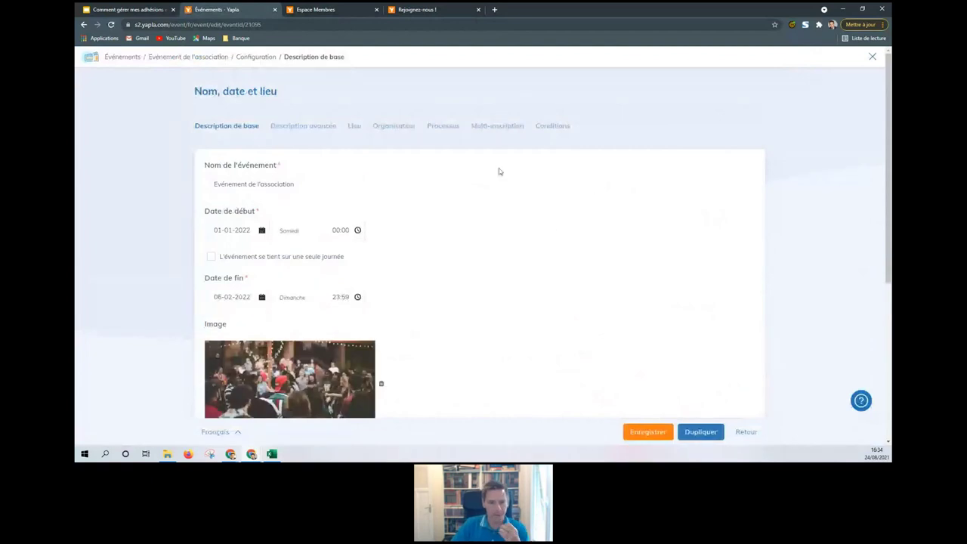
pyautogui.click(450, 129)
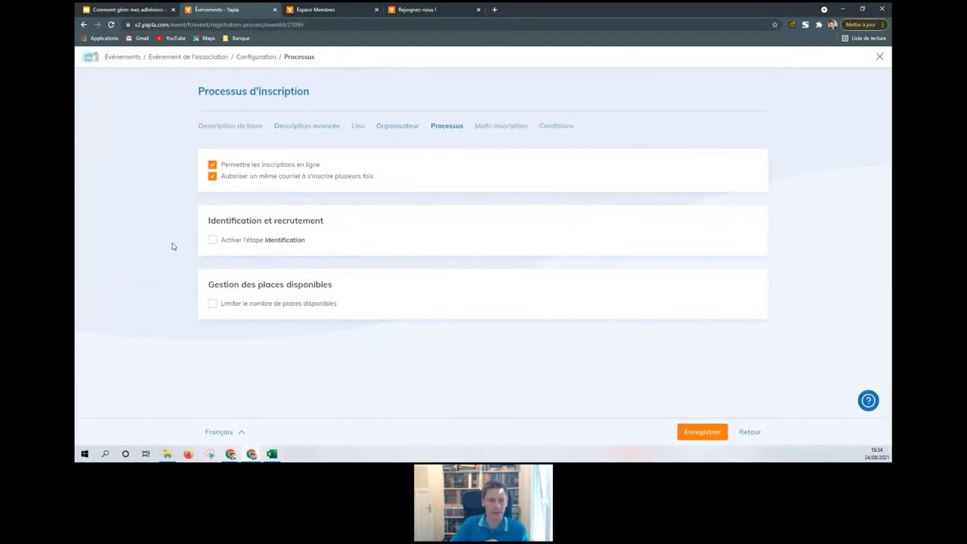
pyautogui.click(212, 241)
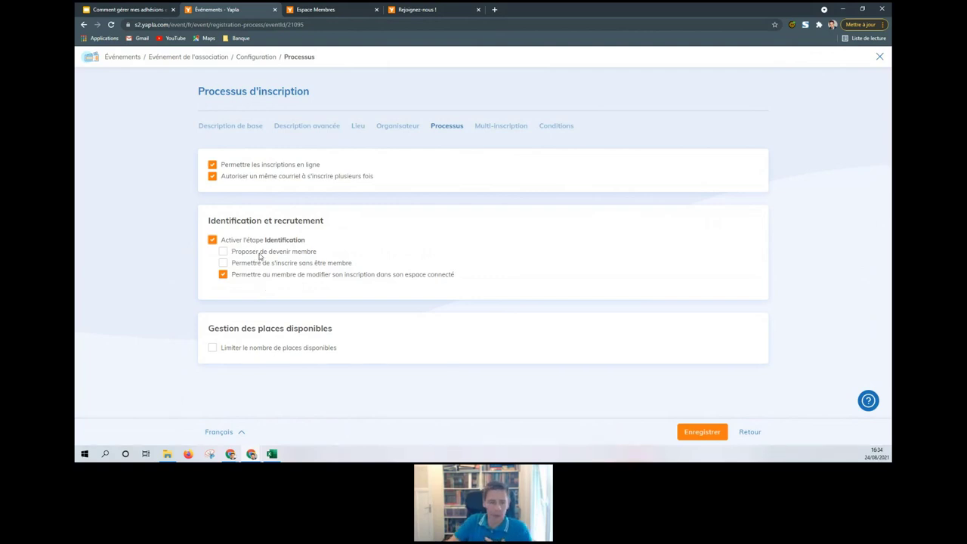
pyautogui.click(223, 253)
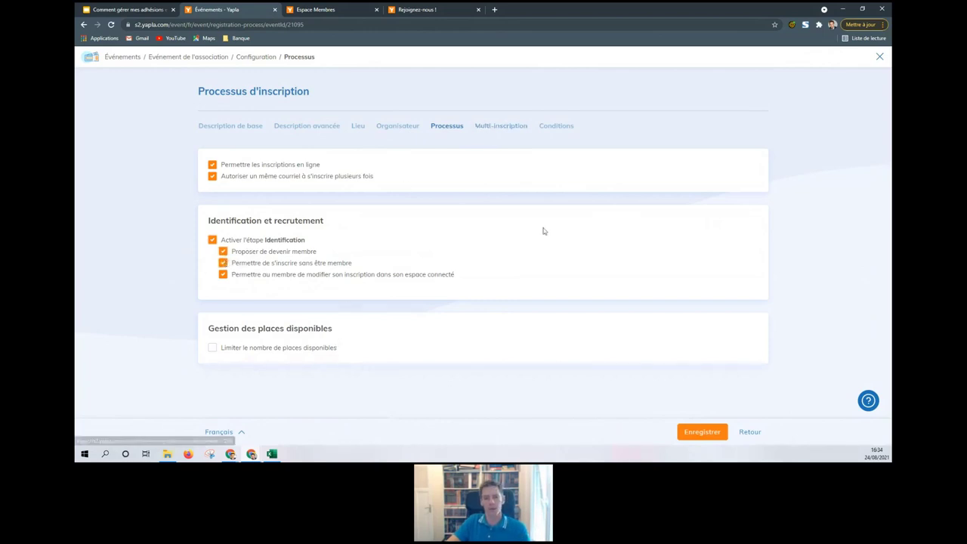
pyautogui.click(702, 437)
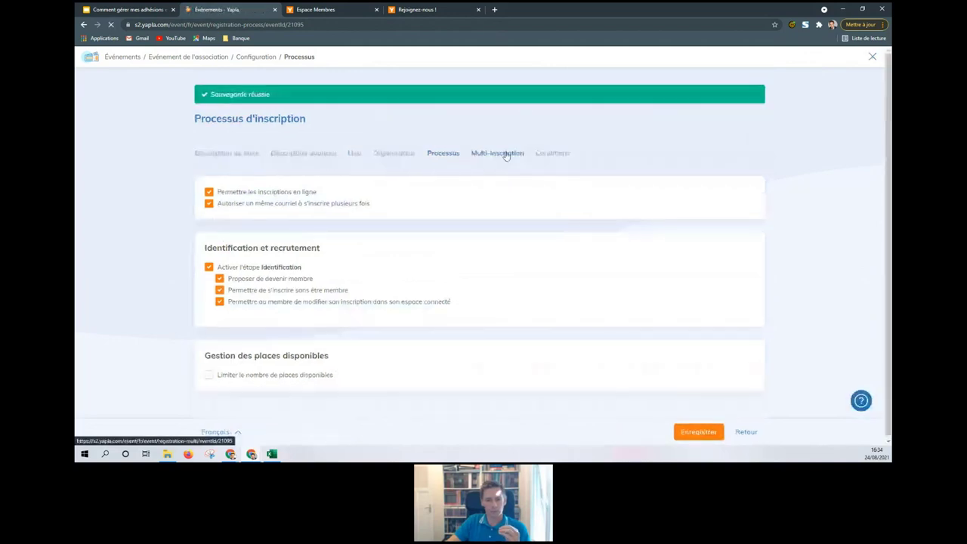
pyautogui.click(251, 59)
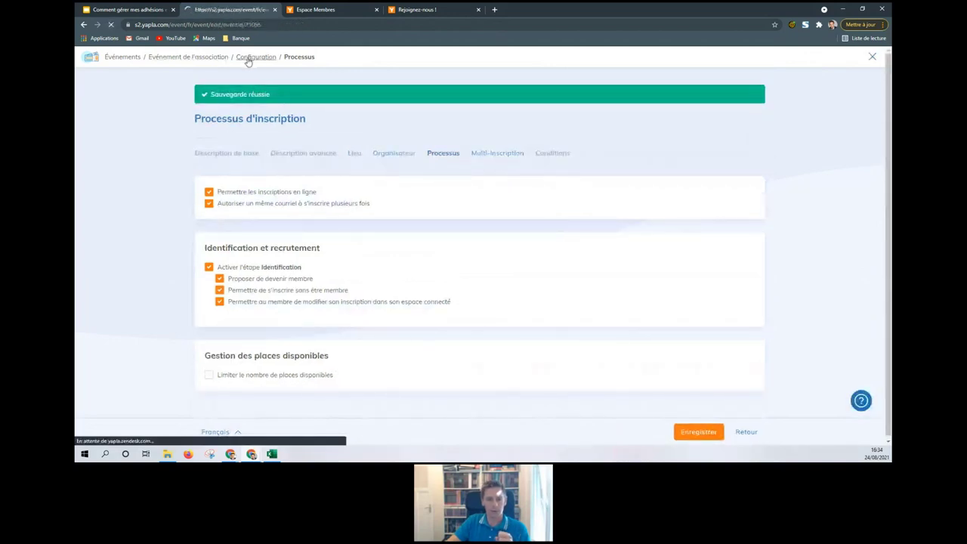
# Step: Review the existing 50,00 € 'Inscription à l'événement de l'association' tariff, then return to the tariff list
pyautogui.click(205, 58)
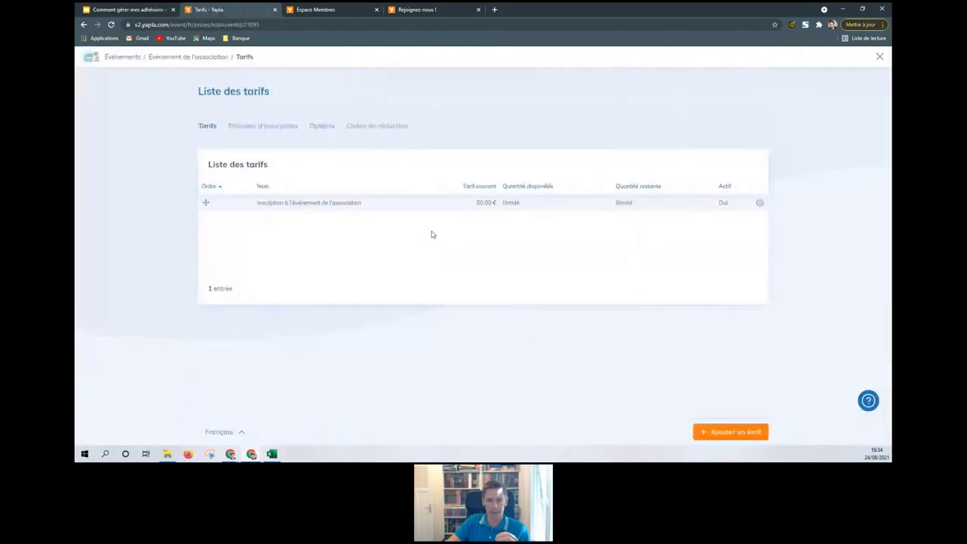
pyautogui.click(421, 209)
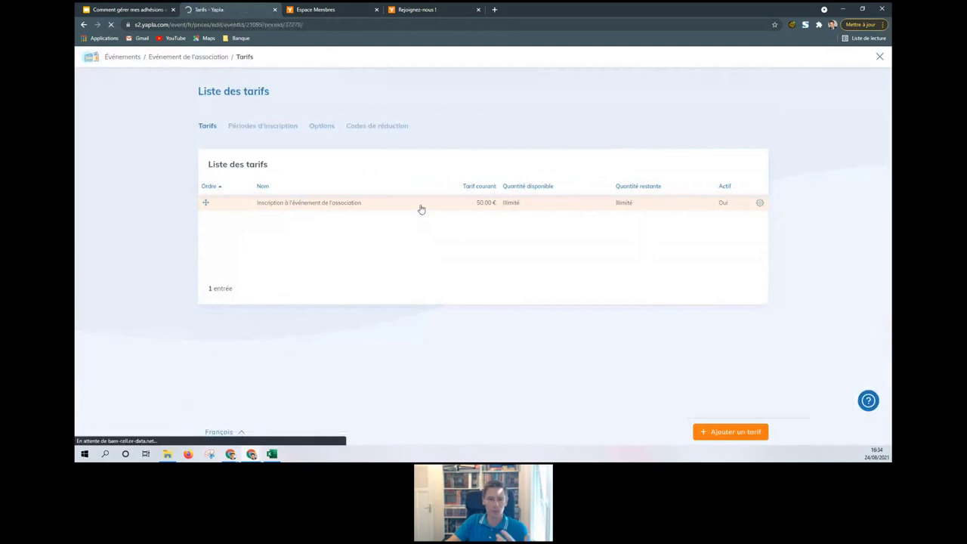
pyautogui.scroll(-1, 447, 229)
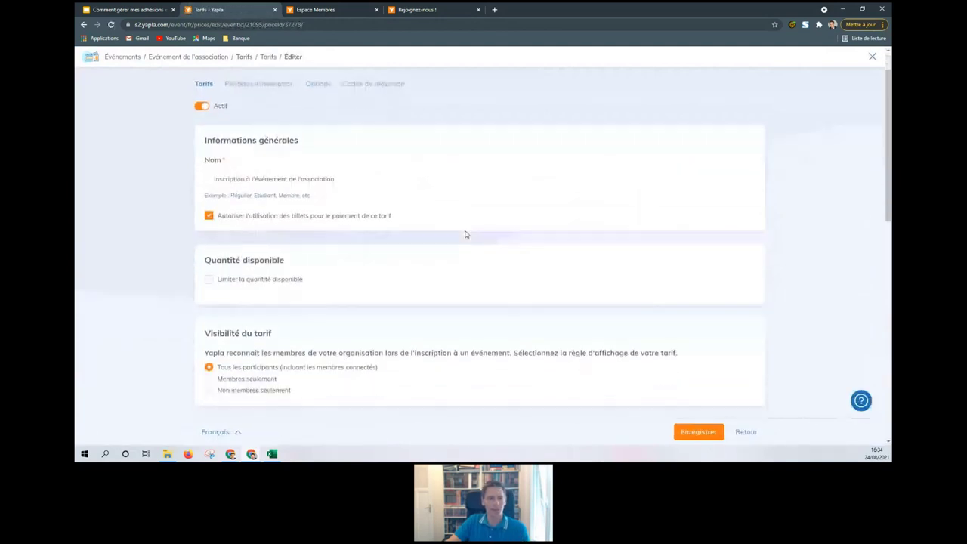
pyautogui.scroll(-3, 446, 309)
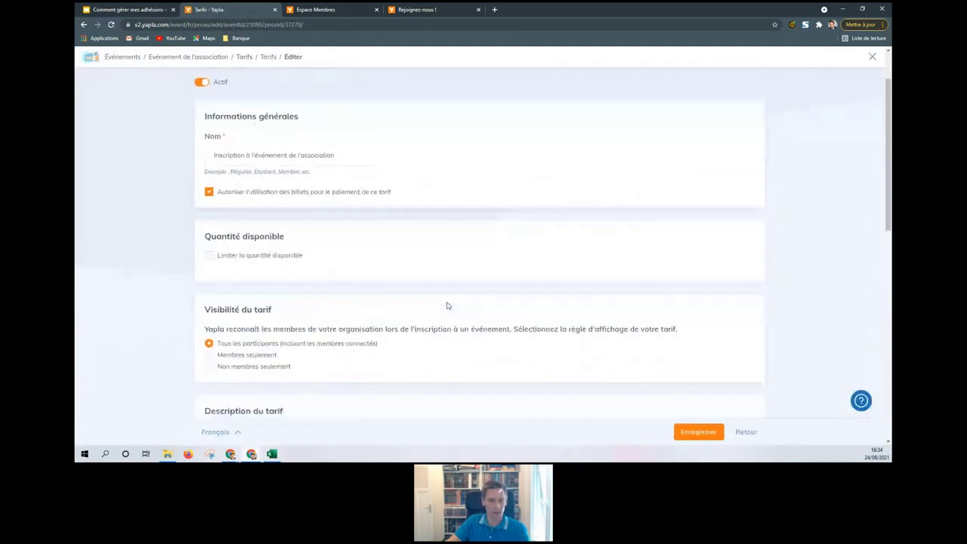
pyautogui.scroll(-3, 297, 235)
pyautogui.scroll(-1, 461, 234)
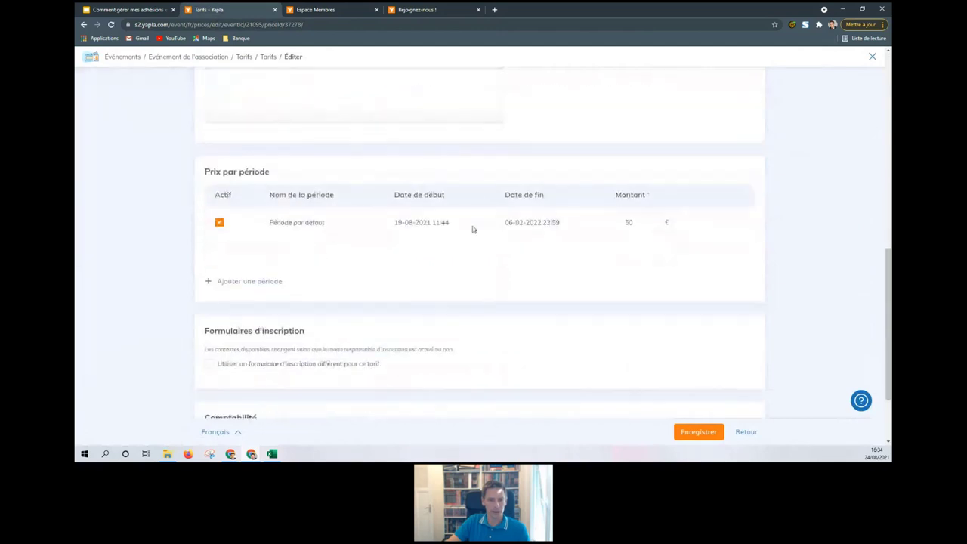
pyautogui.scroll(7, 456, 315)
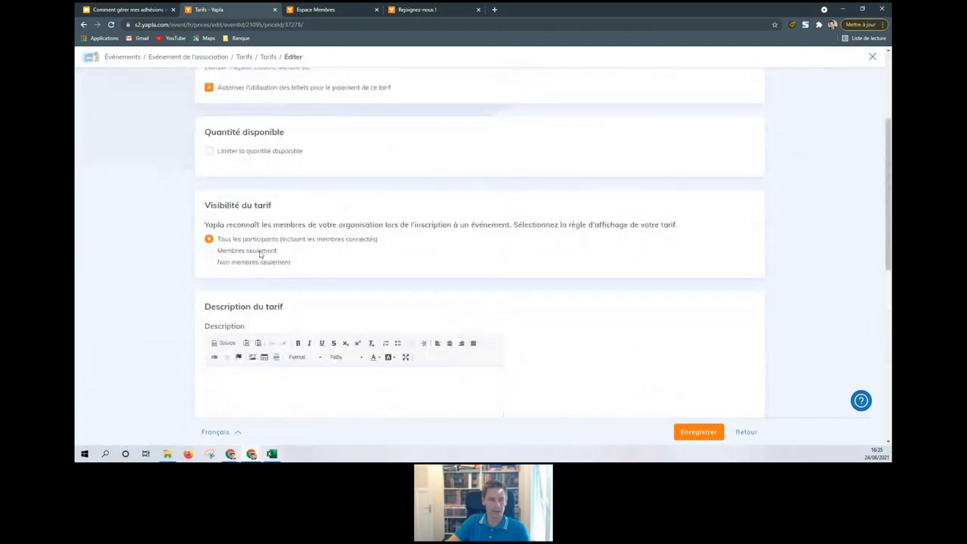
pyautogui.scroll(-6, 670, 287)
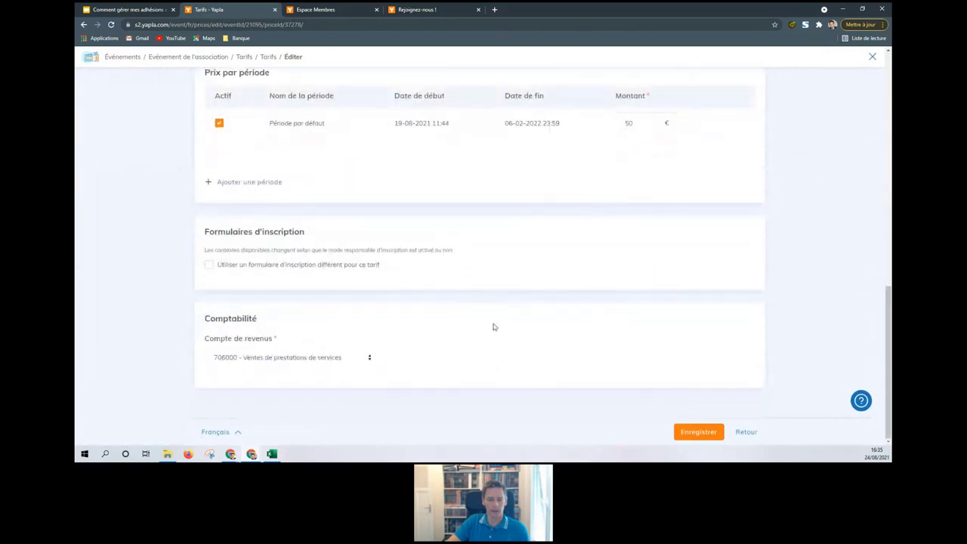
pyautogui.scroll(10, 499, 325)
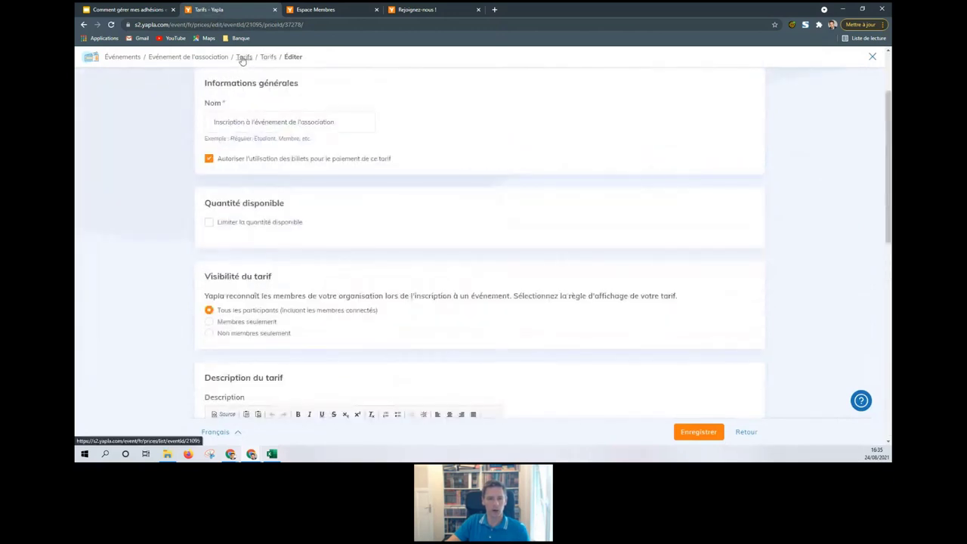
pyautogui.click(243, 60)
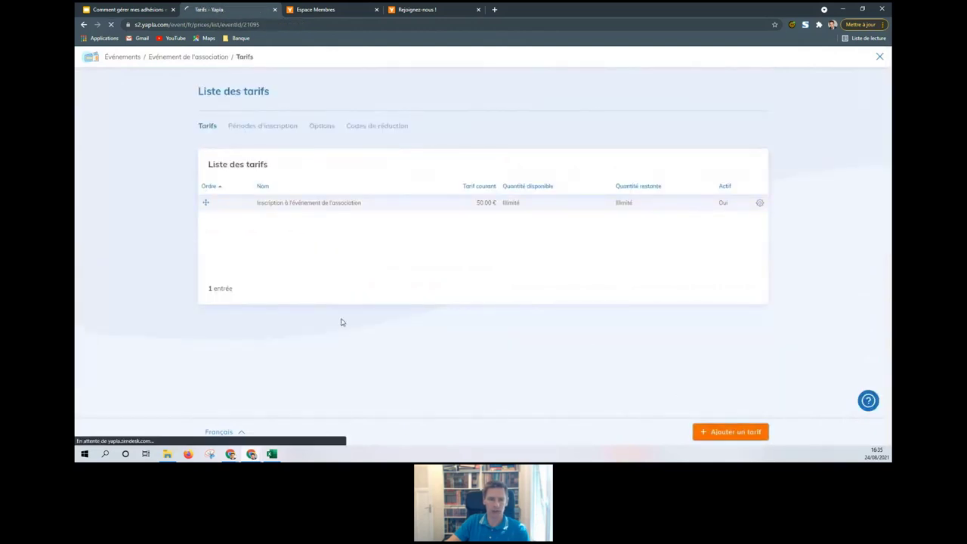
# Step: Name the new tariff 'Adhérents' and make it available to members only, with no membership-type restriction
pyautogui.click(294, 205)
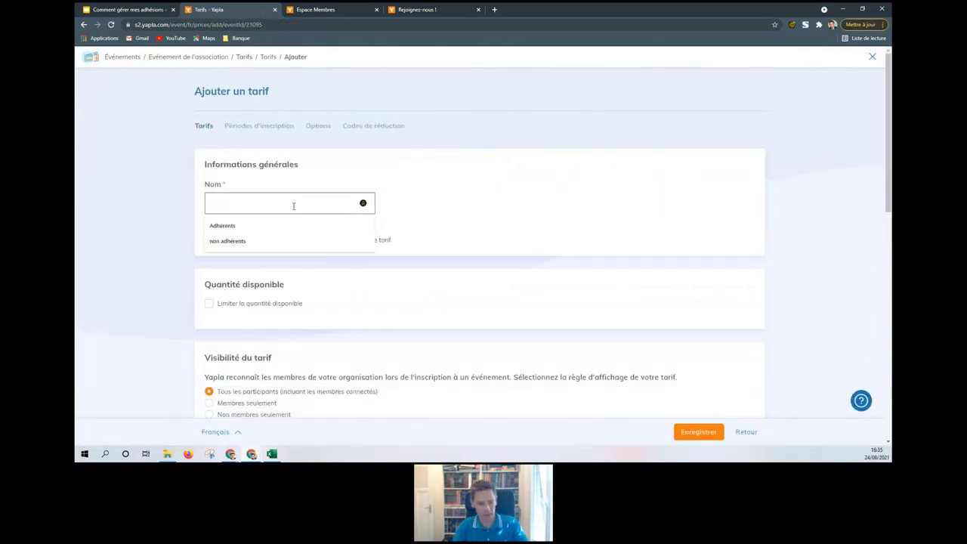
pyautogui.write('Adhé')
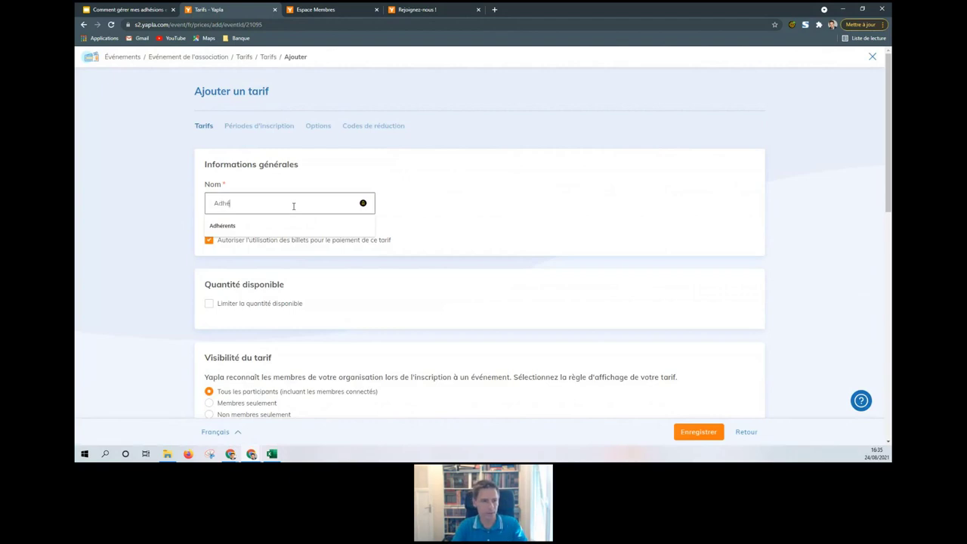
pyautogui.write('rents')
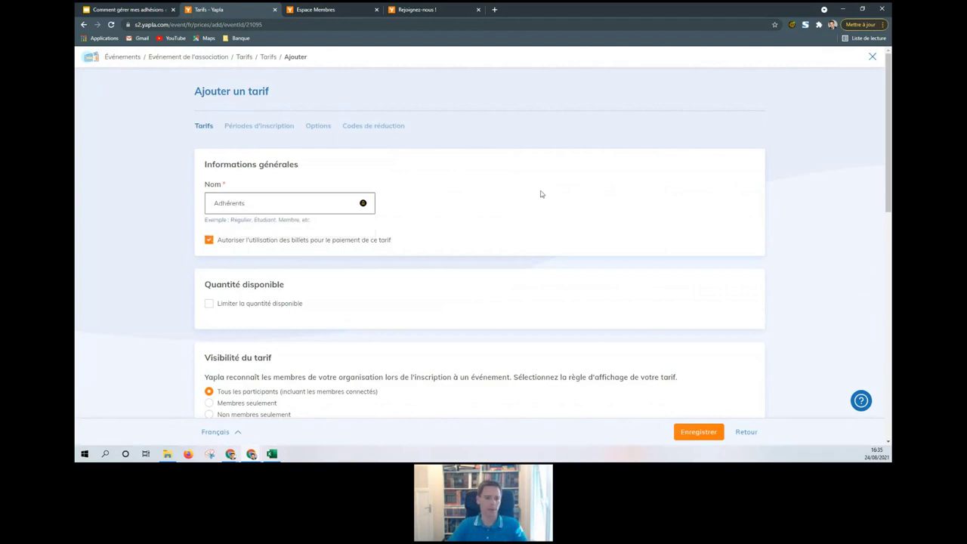
pyautogui.click(545, 193)
pyautogui.scroll(-2, 529, 271)
pyautogui.scroll(-1, 528, 271)
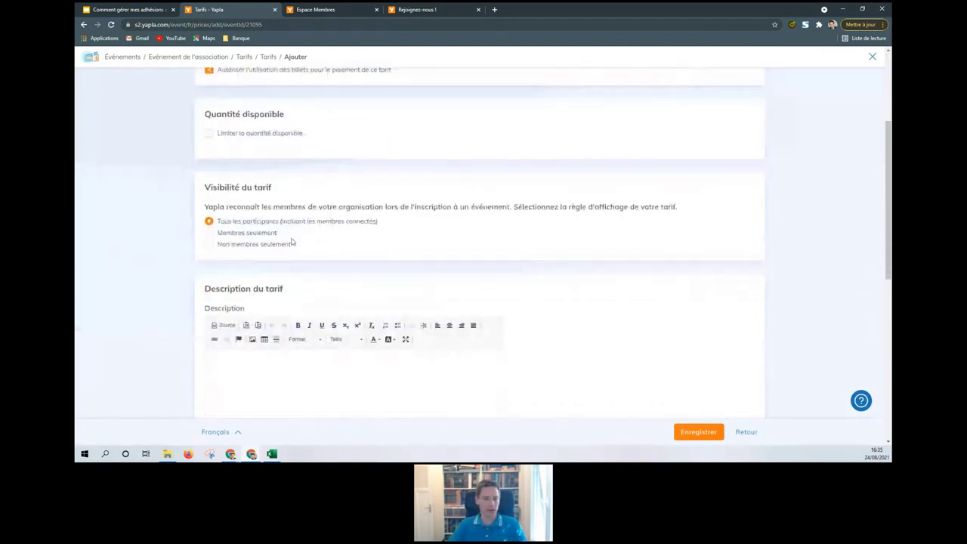
pyautogui.click(209, 233)
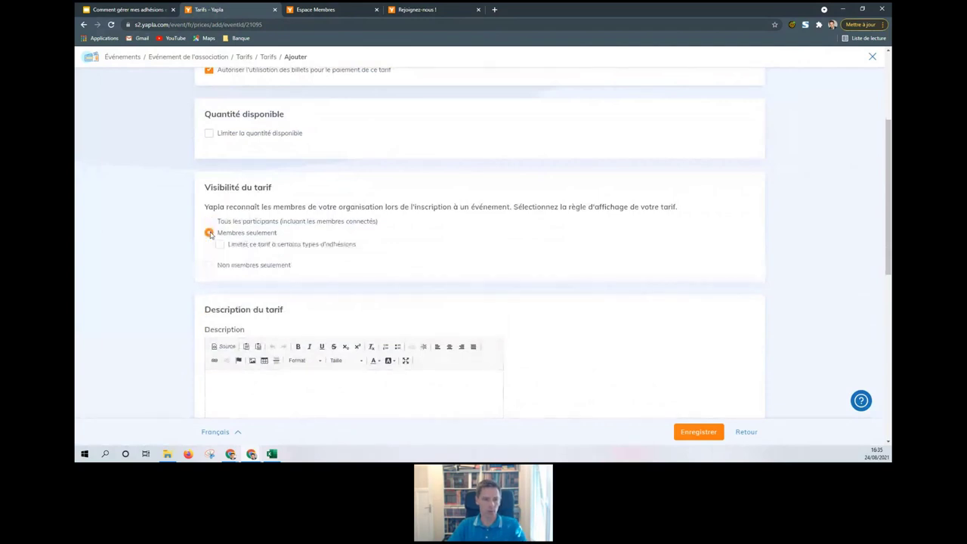
pyautogui.click(219, 244)
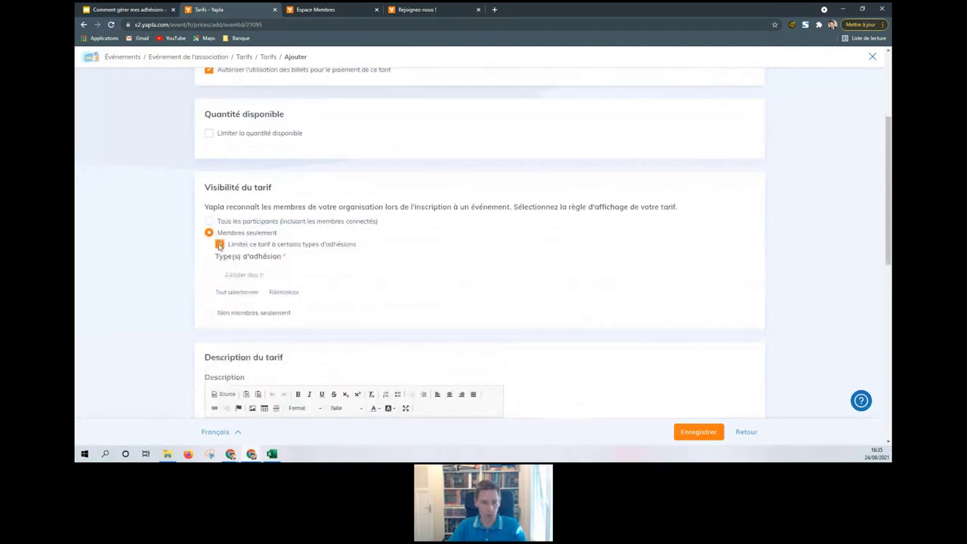
pyautogui.click(258, 275)
pyautogui.click(219, 244)
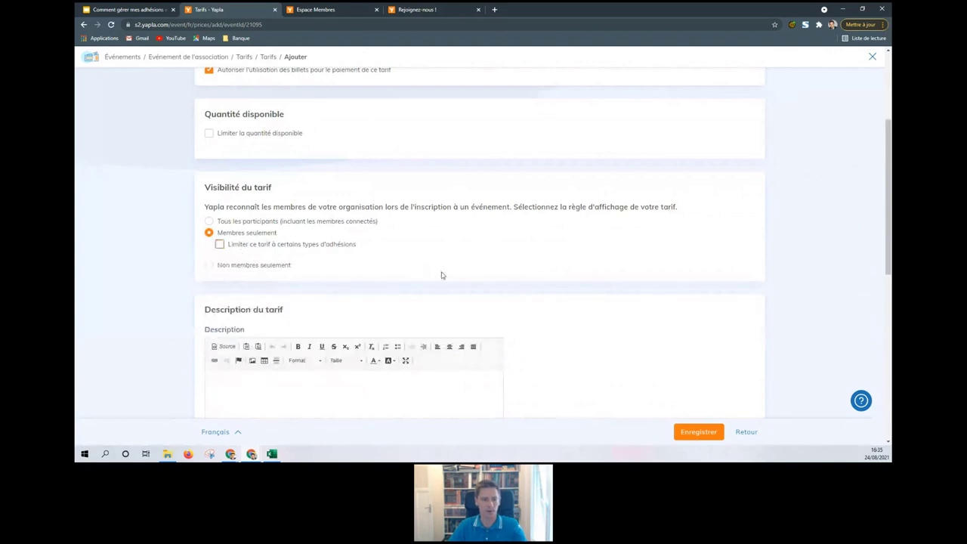
pyautogui.scroll(-4, 499, 269)
pyautogui.scroll(-1, 560, 264)
# Step: Set the tariff price to 10 €, keep revenue account 706000, and save it
pyautogui.click(633, 225)
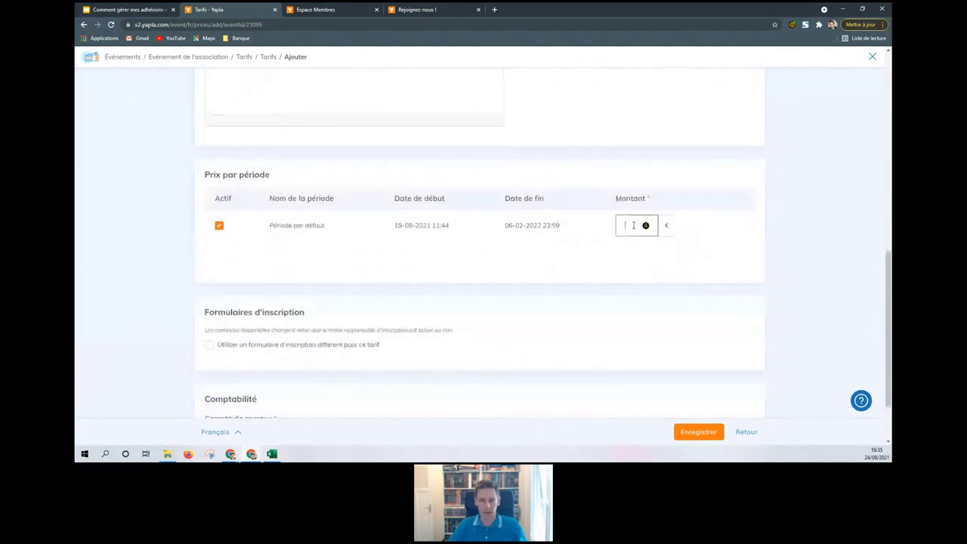
pyautogui.click(640, 270)
pyautogui.scroll(-1, 484, 266)
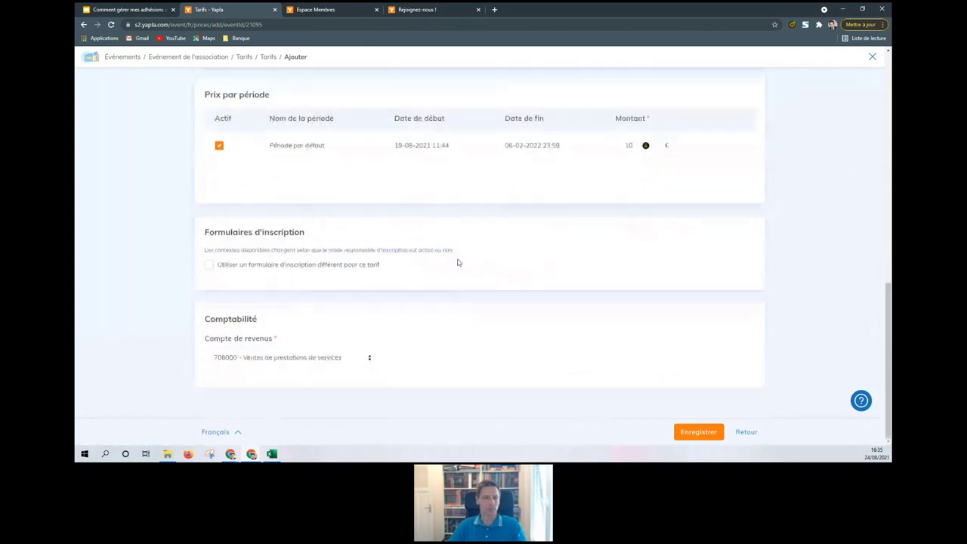
pyautogui.click(314, 360)
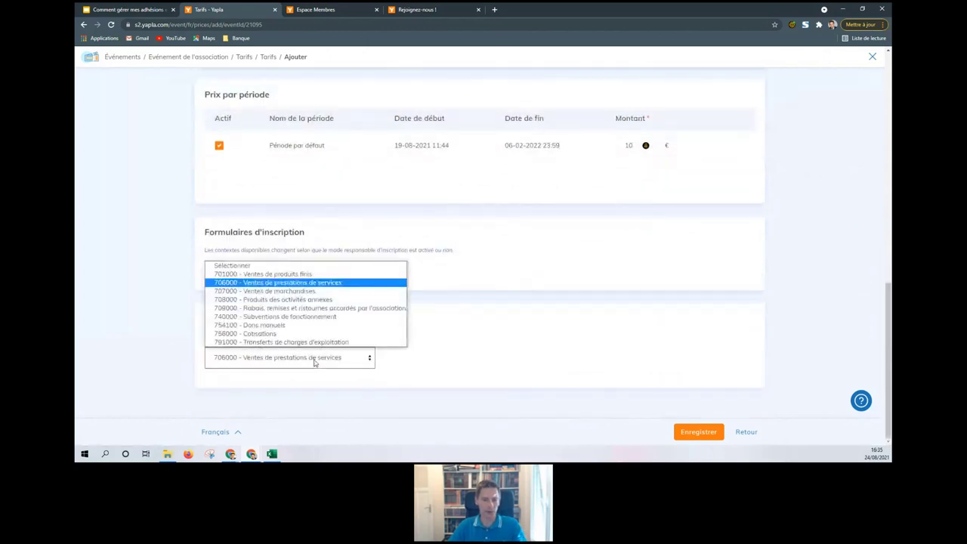
pyautogui.click(579, 322)
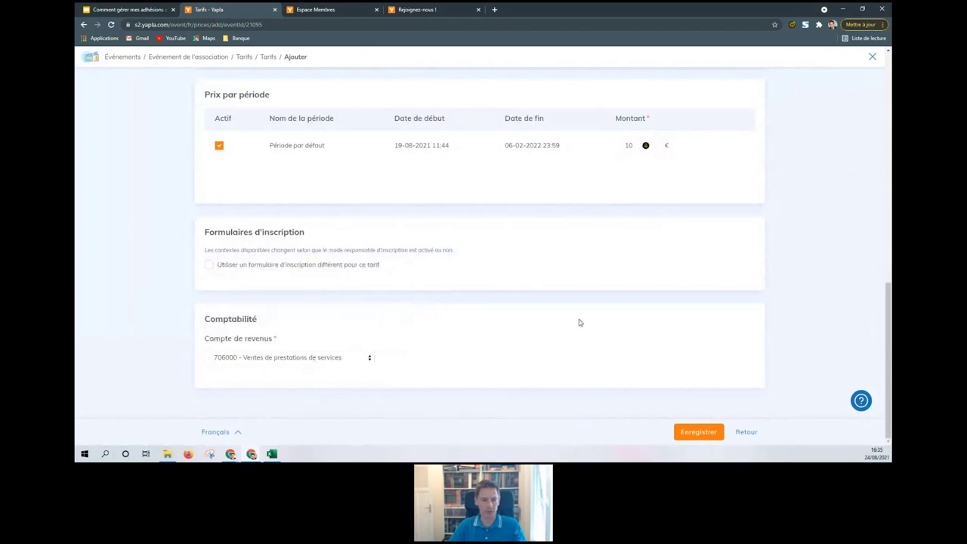
pyautogui.click(713, 432)
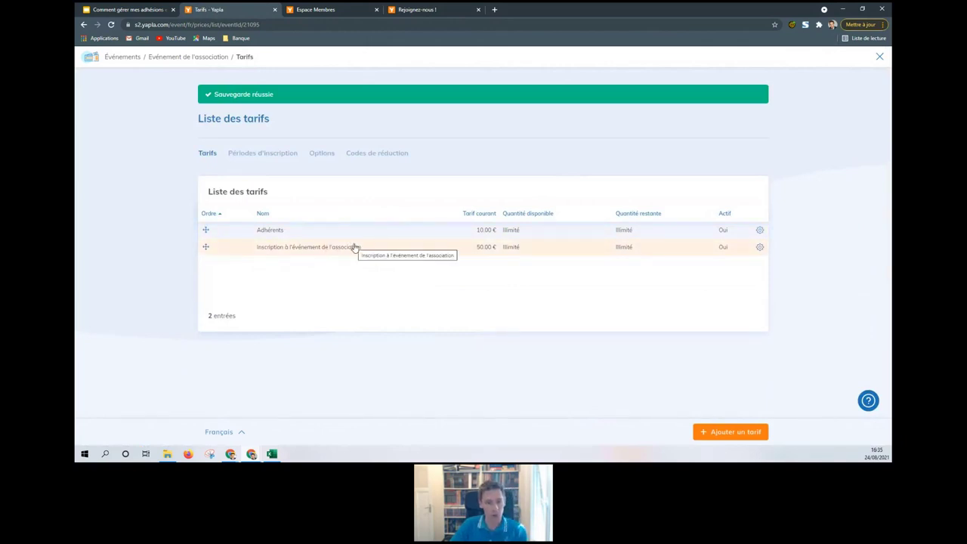
# Step: Preview the association event's public web page from its overview
pyautogui.click(180, 58)
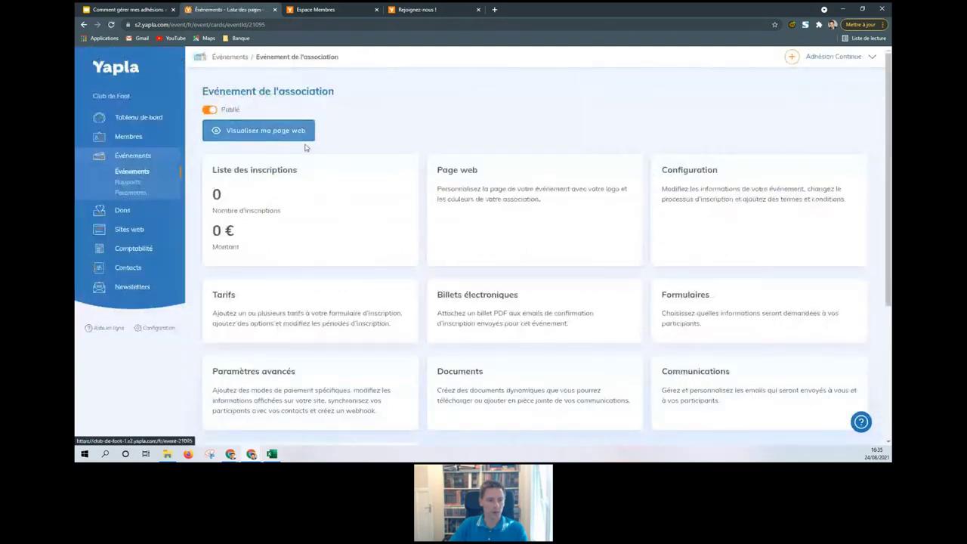
pyautogui.click(262, 132)
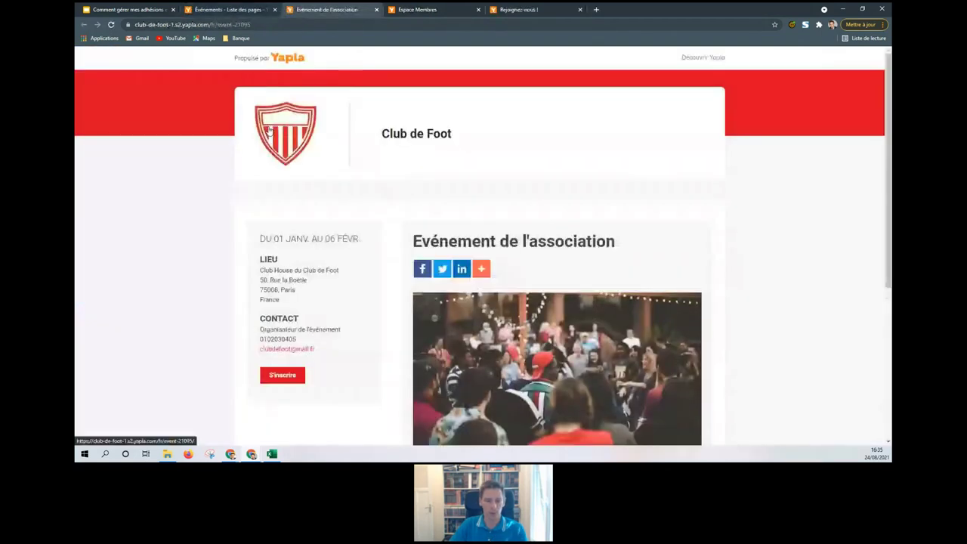
pyautogui.scroll(-1, 276, 240)
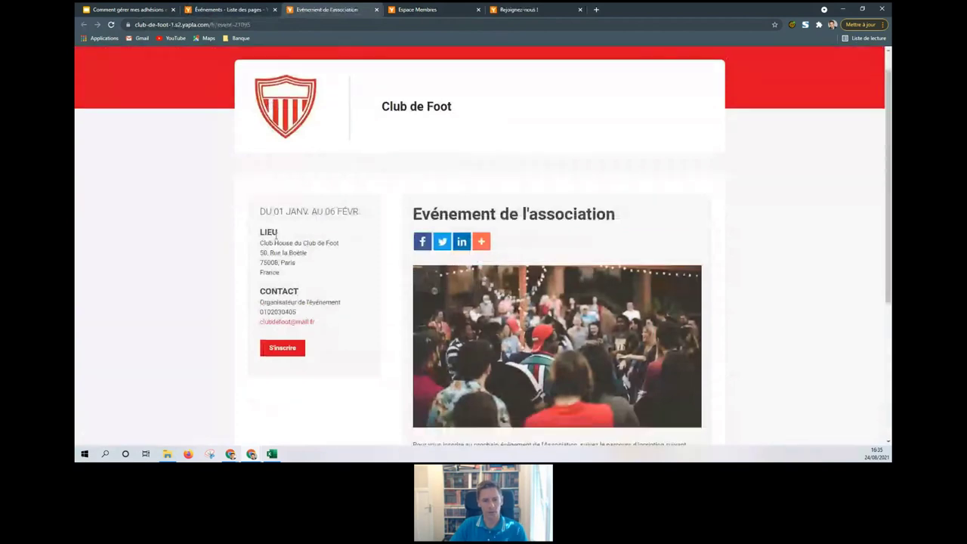
pyautogui.scroll(-1, 651, 400)
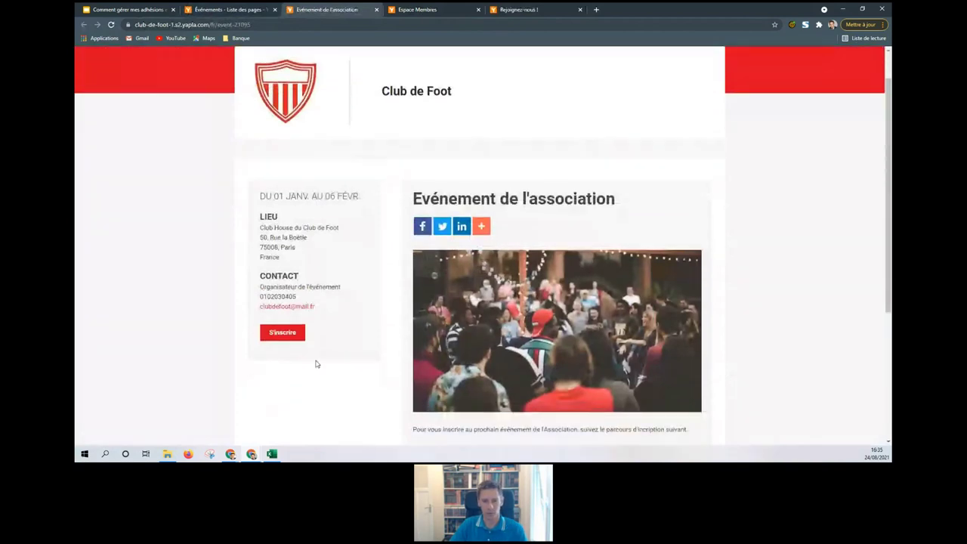
pyautogui.scroll(-2, 406, 354)
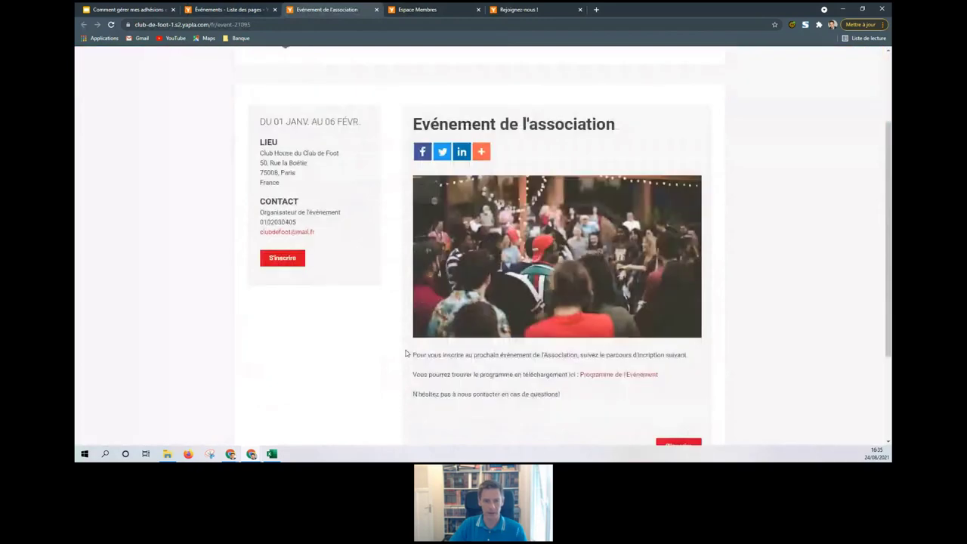
pyautogui.scroll(-3, 406, 354)
# Step: Start registration and check both the 10 € Adhérents and 50 € tariffs, then go to Mes adhésions
pyautogui.click(669, 353)
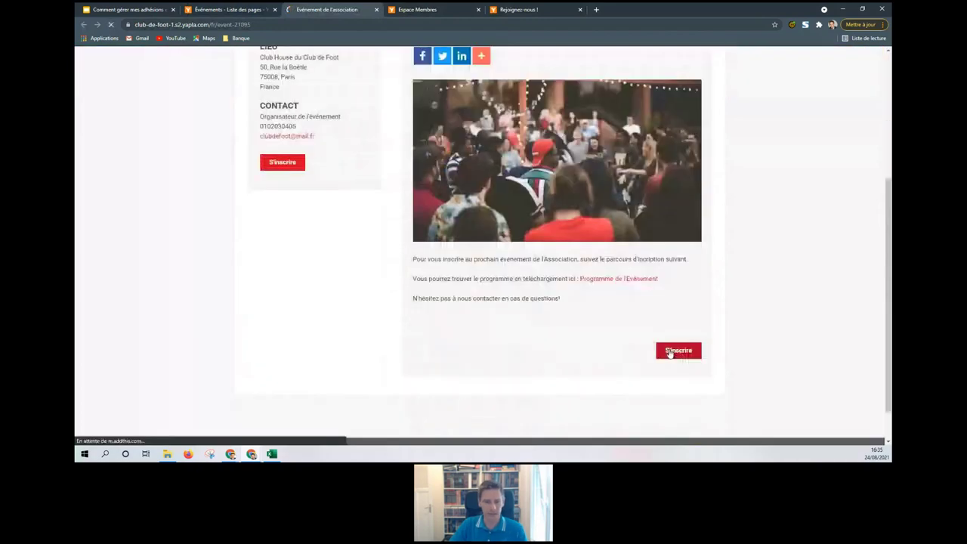
pyautogui.scroll(-3, 294, 296)
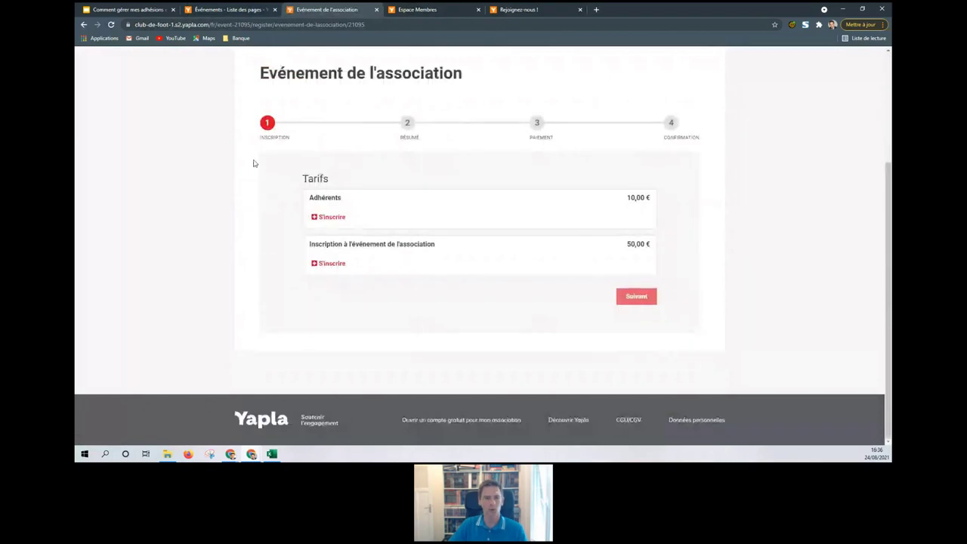
pyautogui.scroll(3, 516, 161)
pyautogui.scroll(-1, 407, 191)
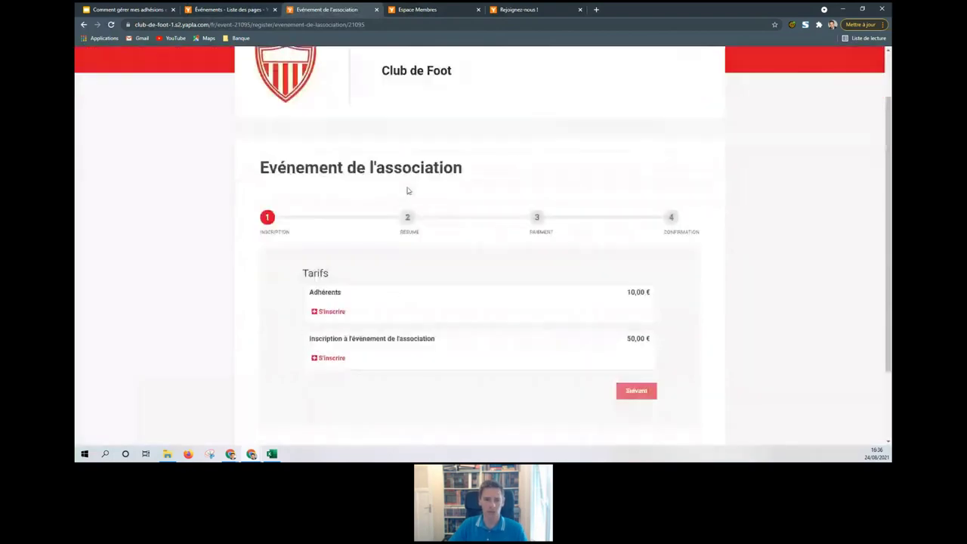
pyautogui.scroll(-1, 407, 190)
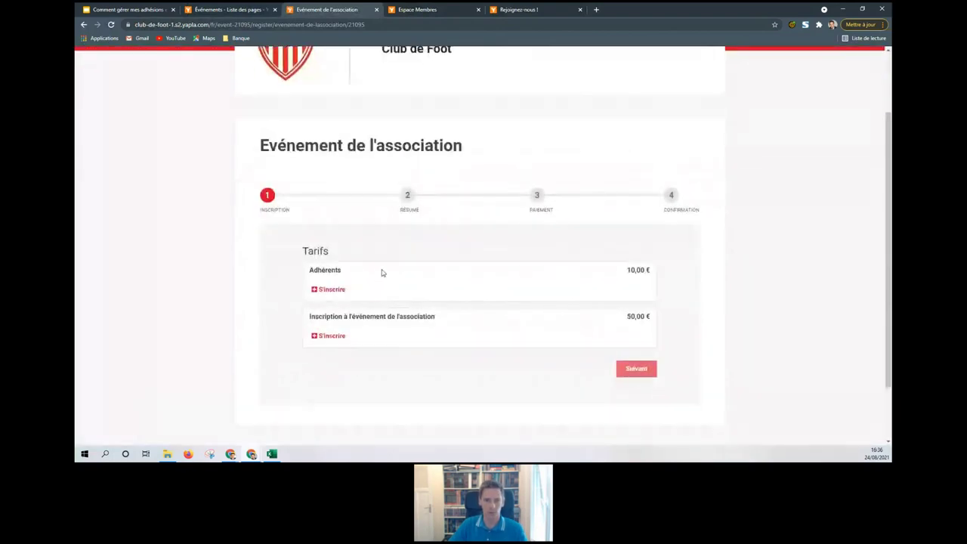
pyautogui.scroll(-2, 382, 273)
pyautogui.click(454, 10)
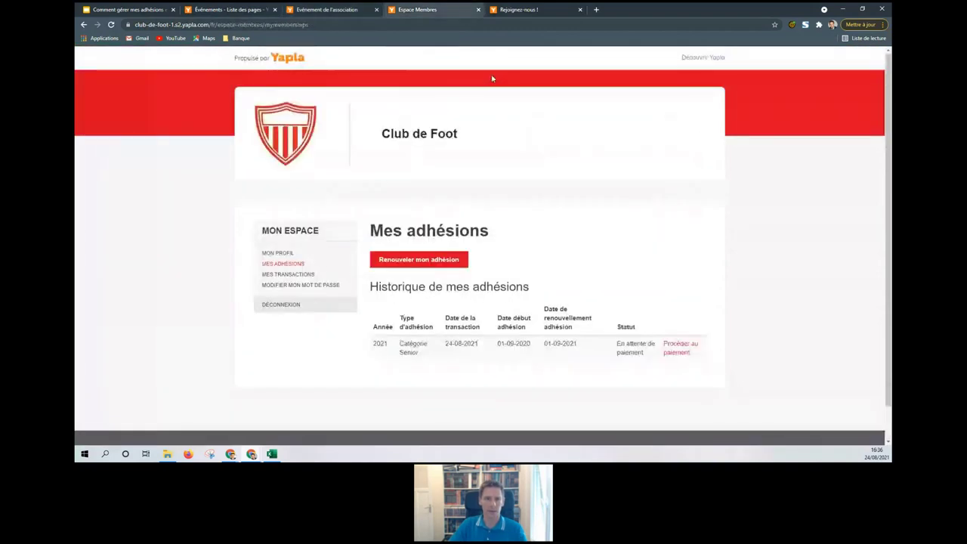
# Step: Start registering for Compétition de rentrée, confirm it offers only the 10 € Adhérents tariff, then return to the association event
pyautogui.click(564, 8)
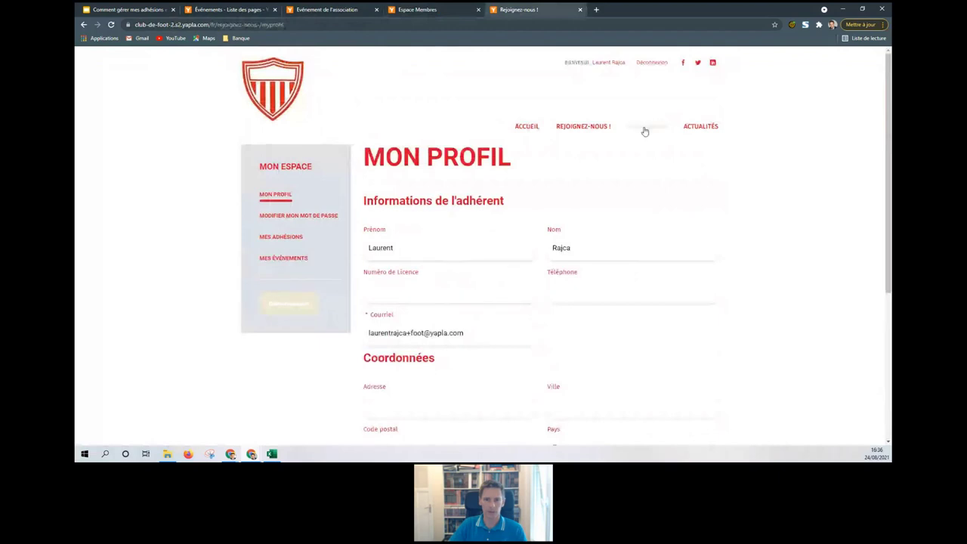
pyautogui.click(643, 129)
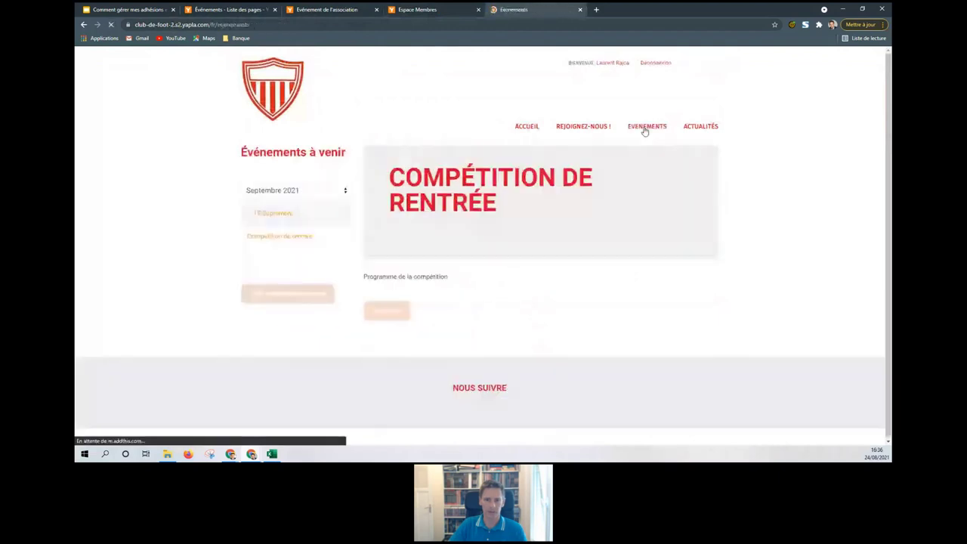
pyautogui.click(278, 237)
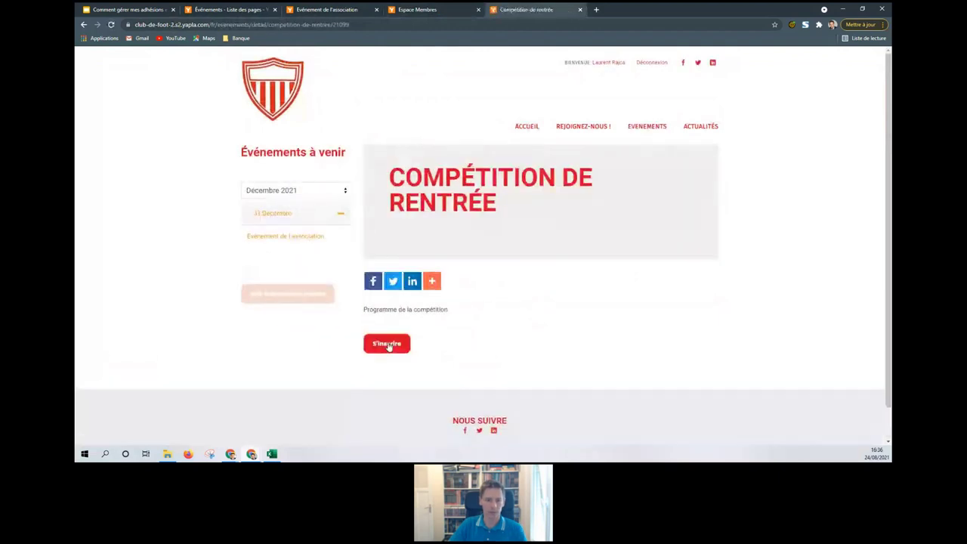
pyautogui.click(386, 343)
pyautogui.scroll(-3, 391, 294)
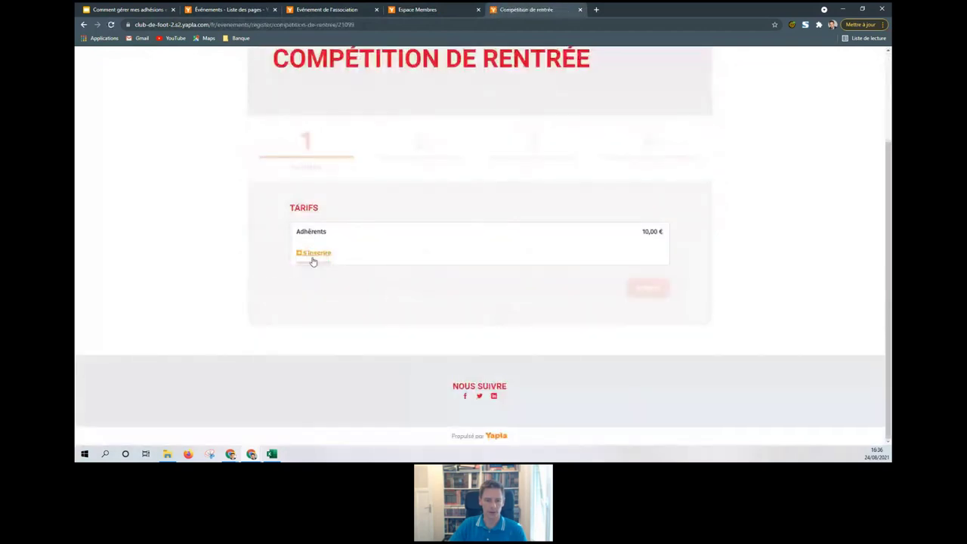
pyautogui.scroll(2, 313, 261)
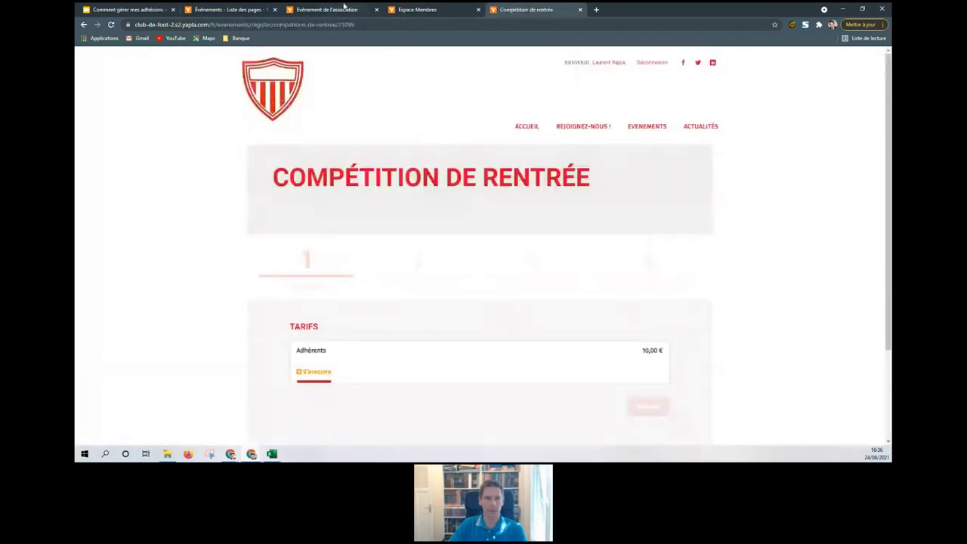
pyautogui.click(344, 9)
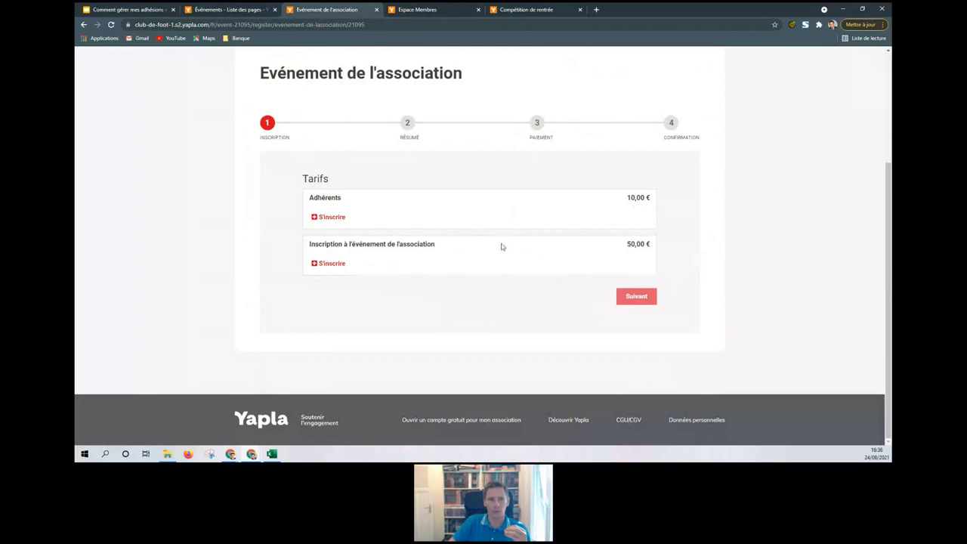
pyautogui.scroll(3, 501, 244)
pyautogui.scroll(-3, 456, 249)
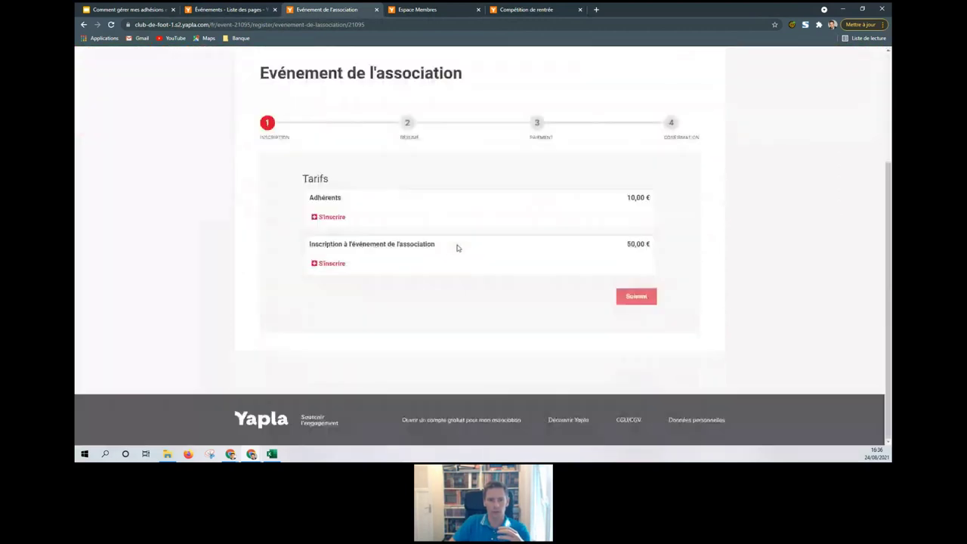
pyautogui.click(339, 218)
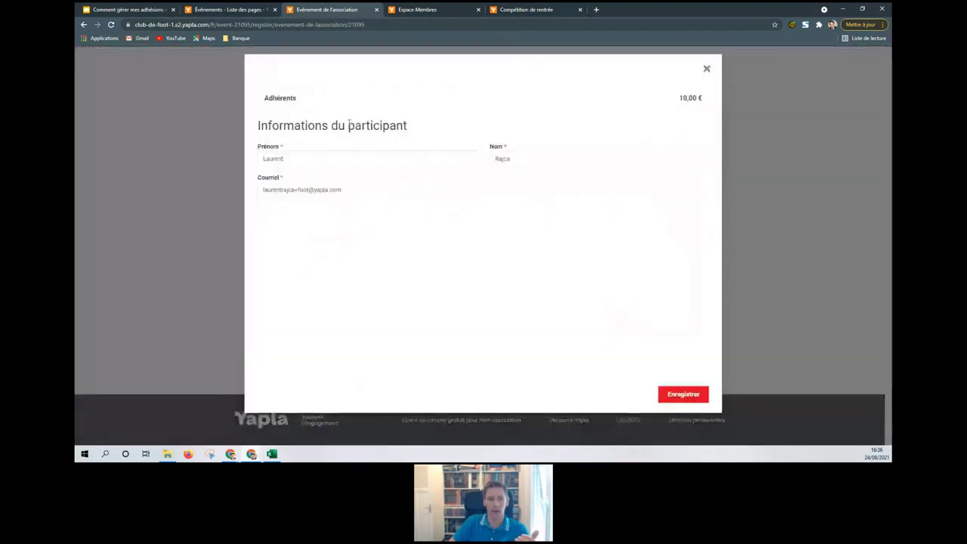
pyautogui.click(708, 71)
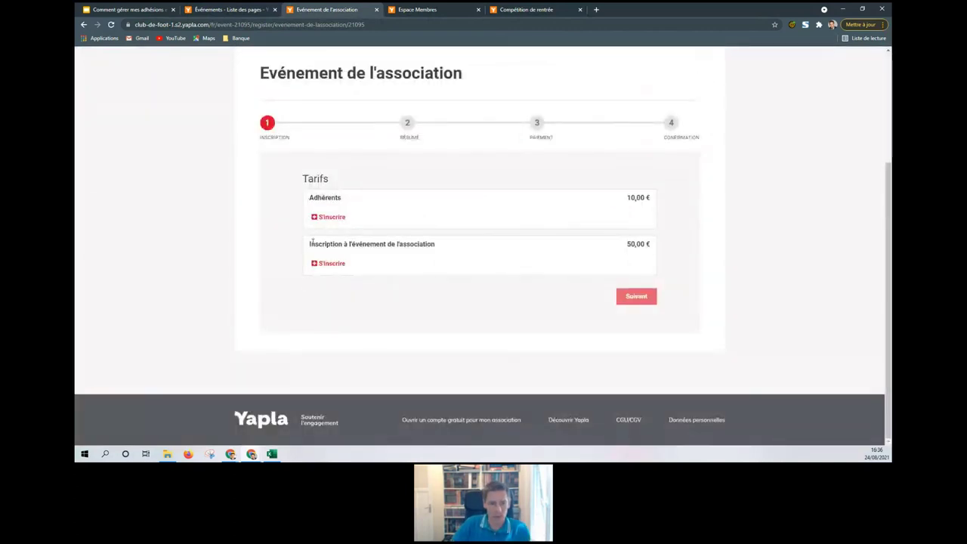
pyautogui.moveTo(309, 244); pyautogui.dragTo(443, 251)
pyautogui.click(443, 251)
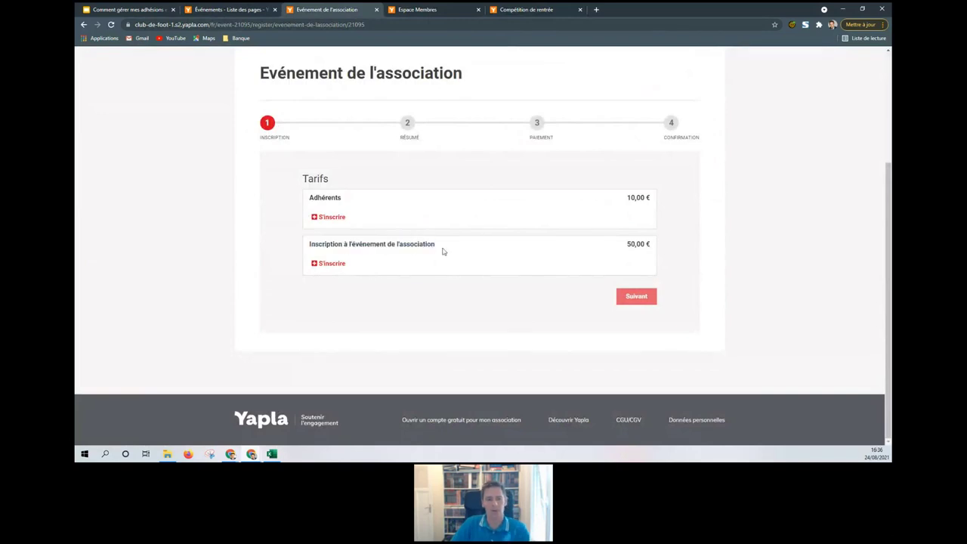
pyautogui.scroll(3, 411, 246)
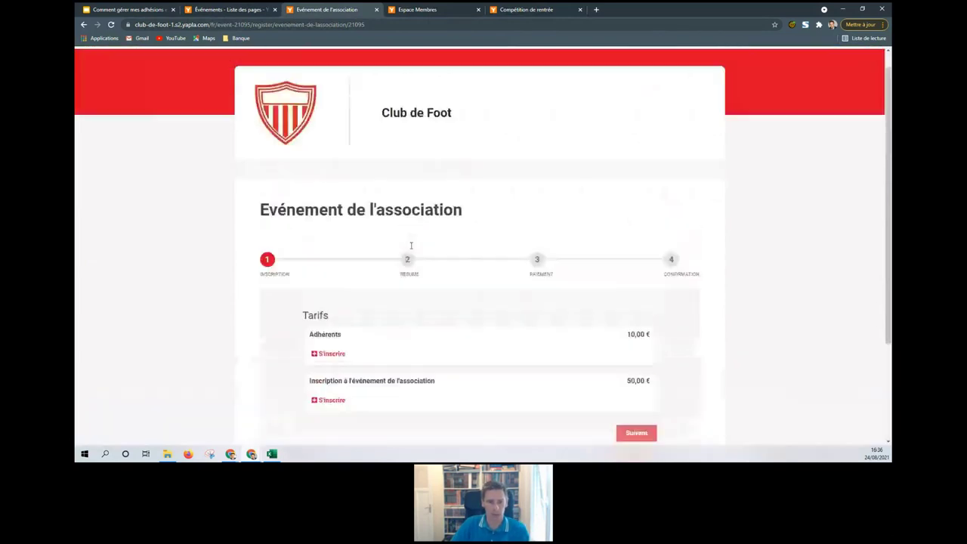
# Step: Log out of the member space and return to the association event page
pyautogui.click(417, 9)
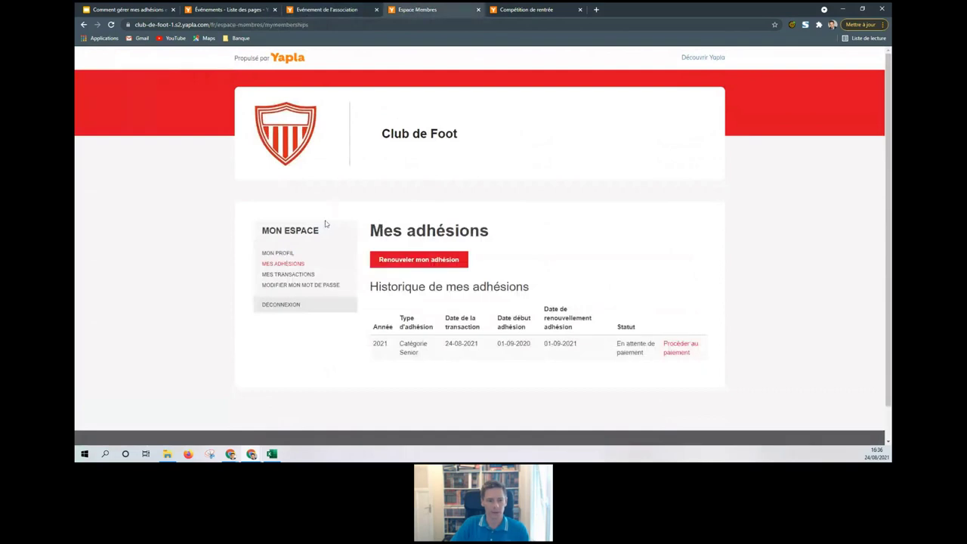
pyautogui.click(281, 304)
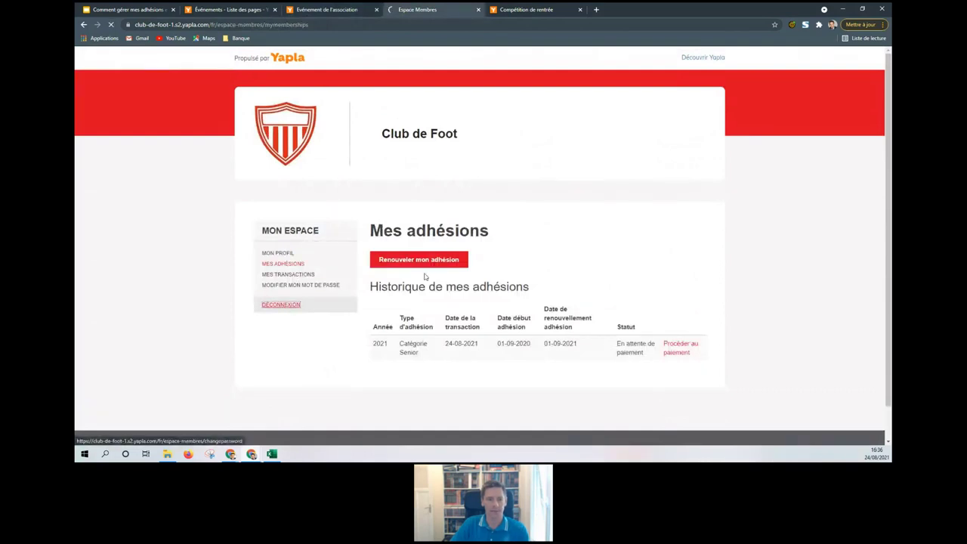
pyautogui.click(334, 9)
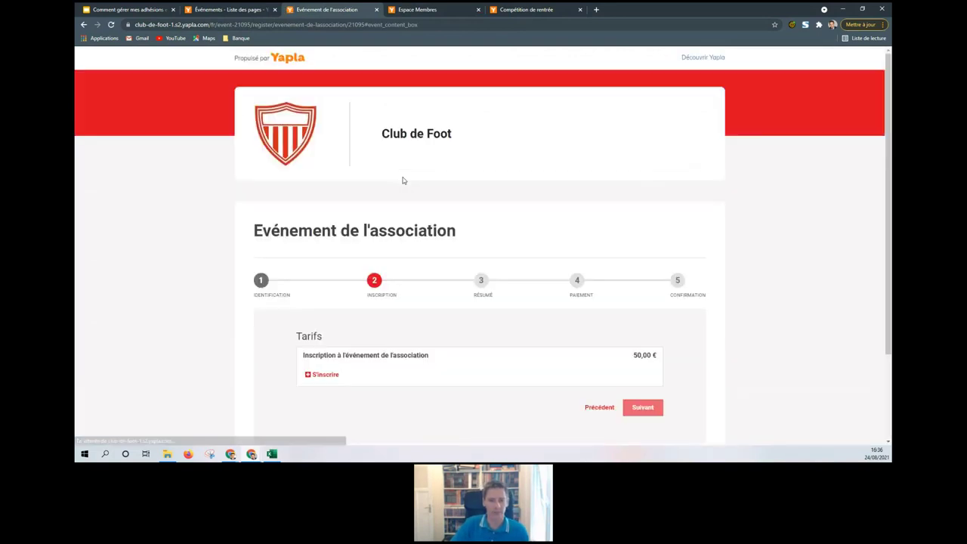
pyautogui.scroll(-2, 406, 205)
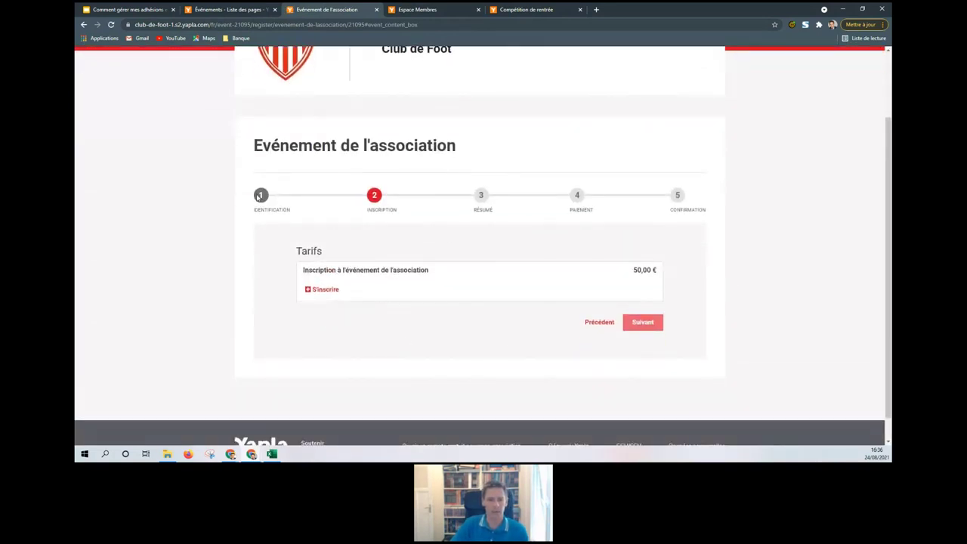
pyautogui.click(278, 68)
pyautogui.scroll(-2, 454, 205)
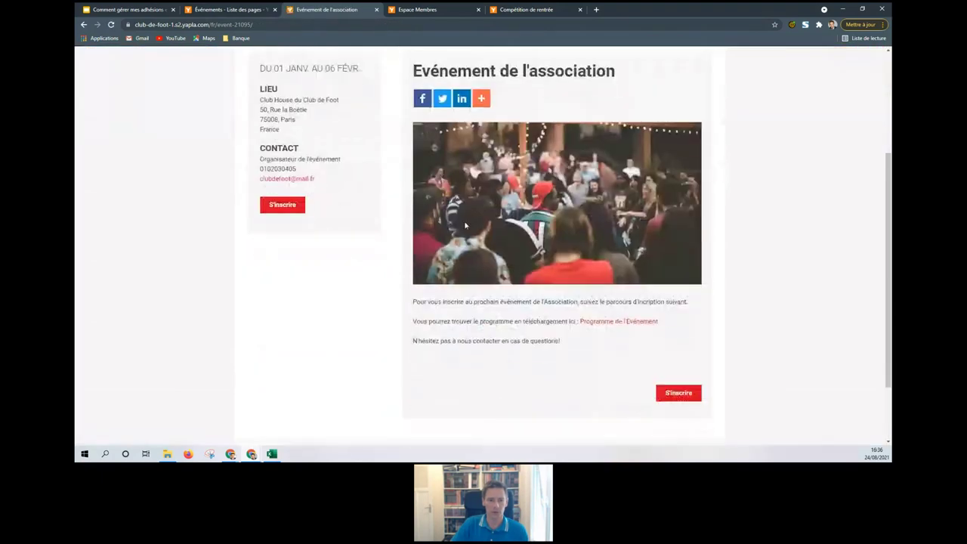
# Step: Register as a non-member without joining, confirming only the 50,00 € tariff appears, then return to the dashboard
pyautogui.click(679, 393)
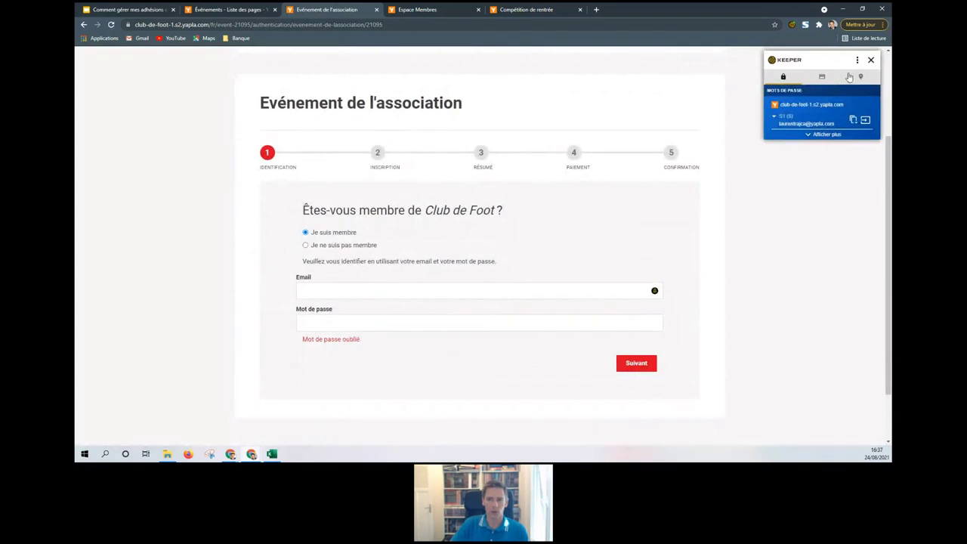
pyautogui.click(871, 59)
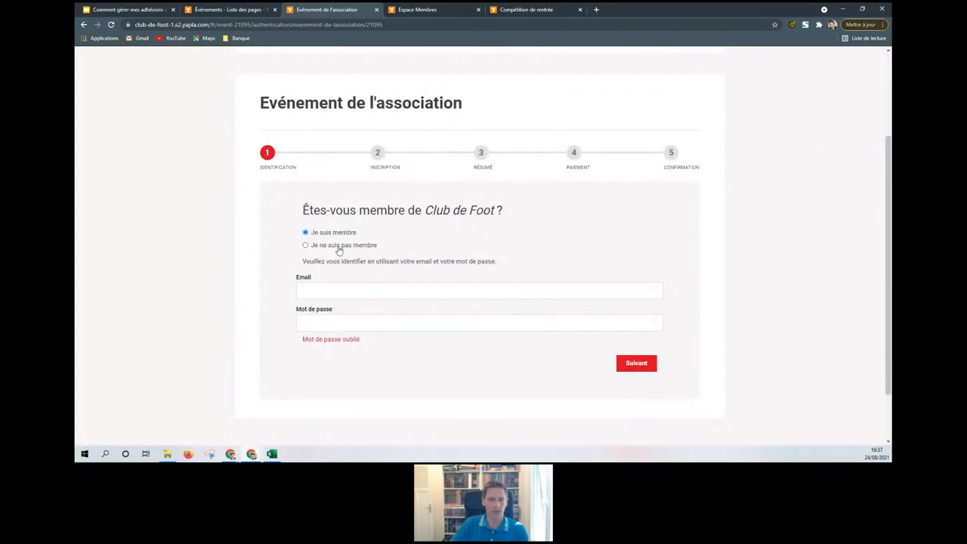
pyautogui.click(339, 251)
pyautogui.click(635, 302)
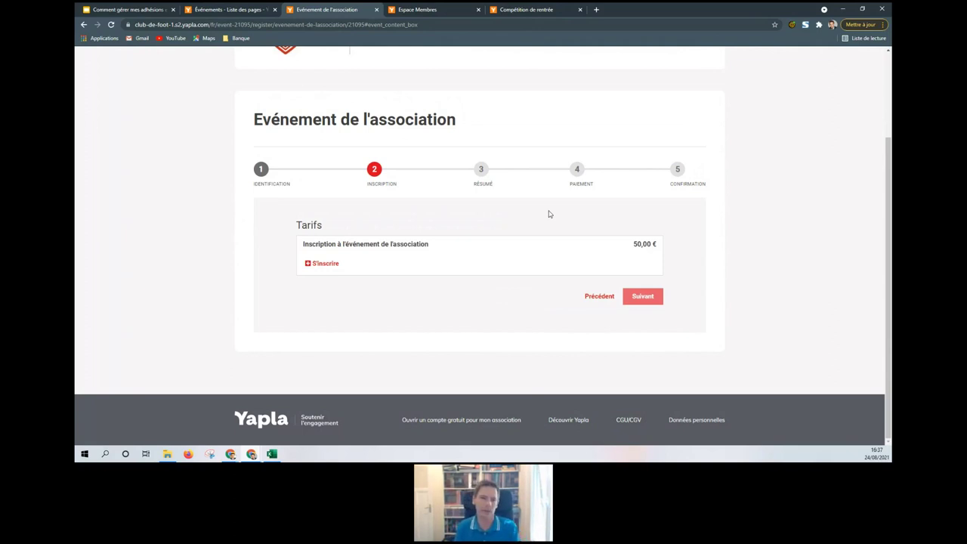
pyautogui.click(219, 9)
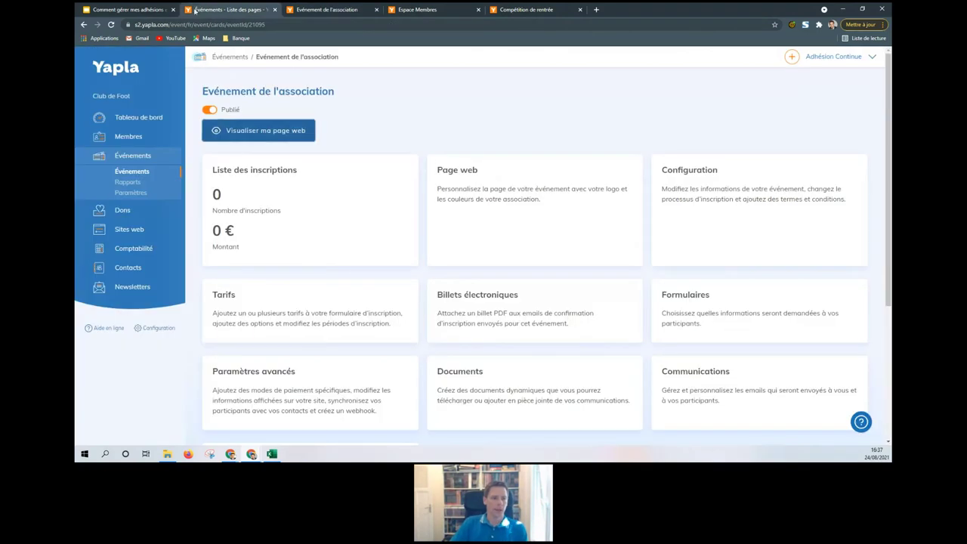
# Step: Open Comptabilité's Ventes page and scroll to the Factures table of four paid invoices
pyautogui.scroll(-1, 349, 243)
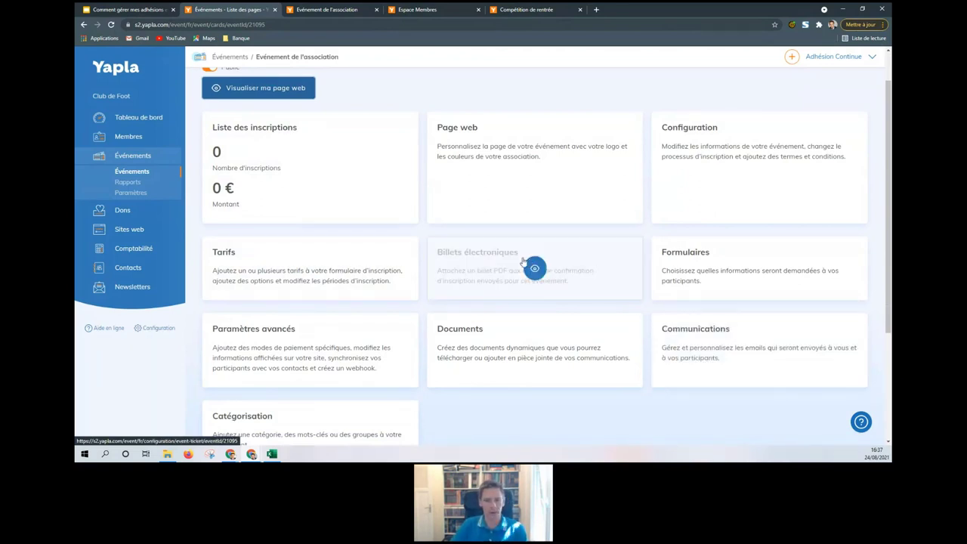
pyautogui.click(127, 249)
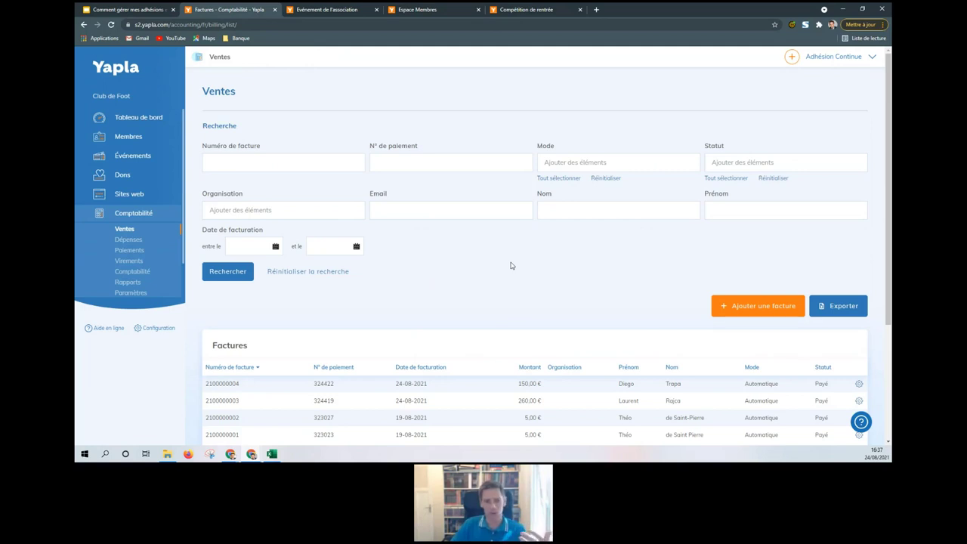
pyautogui.scroll(-2, 510, 263)
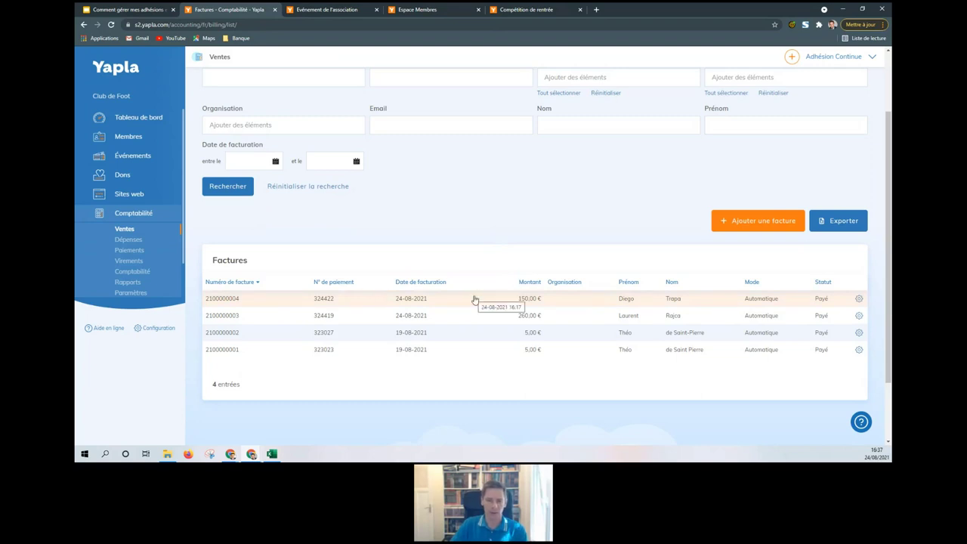
pyautogui.click(529, 321)
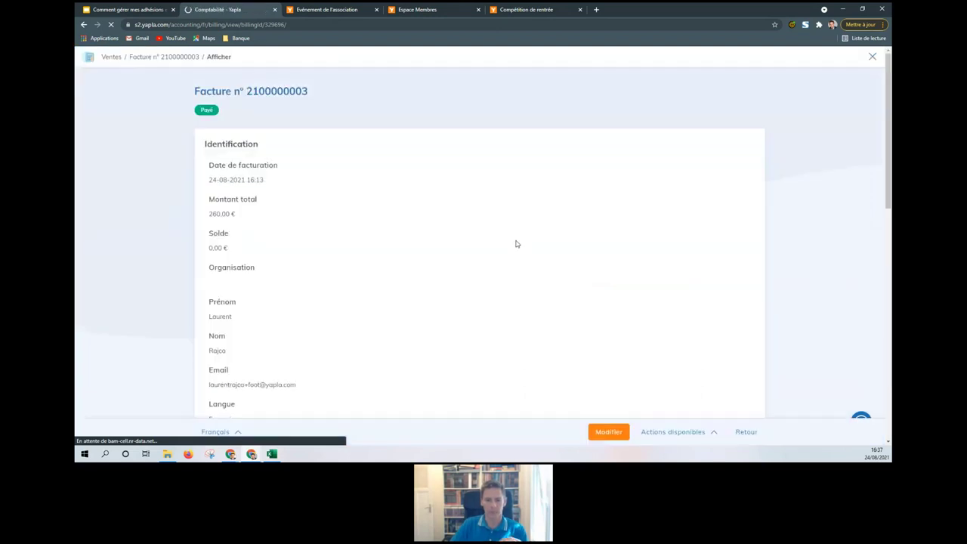
pyautogui.scroll(-3, 515, 243)
pyautogui.scroll(-6, 517, 244)
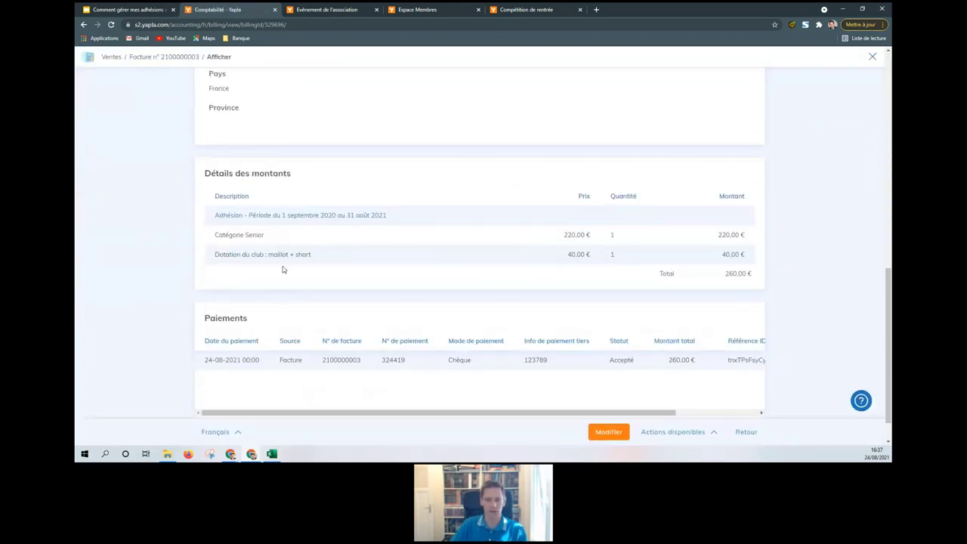
pyautogui.moveTo(459, 360); pyautogui.dragTo(488, 365)
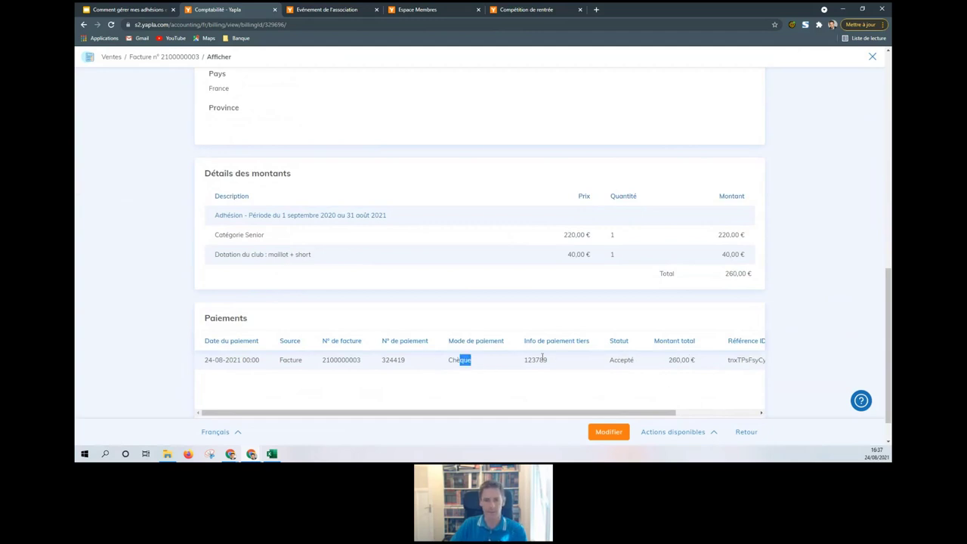
pyautogui.moveTo(531, 360); pyautogui.dragTo(548, 360)
# Step: Download the 260,00 € invoice as a PDF and open it
pyautogui.click(449, 360)
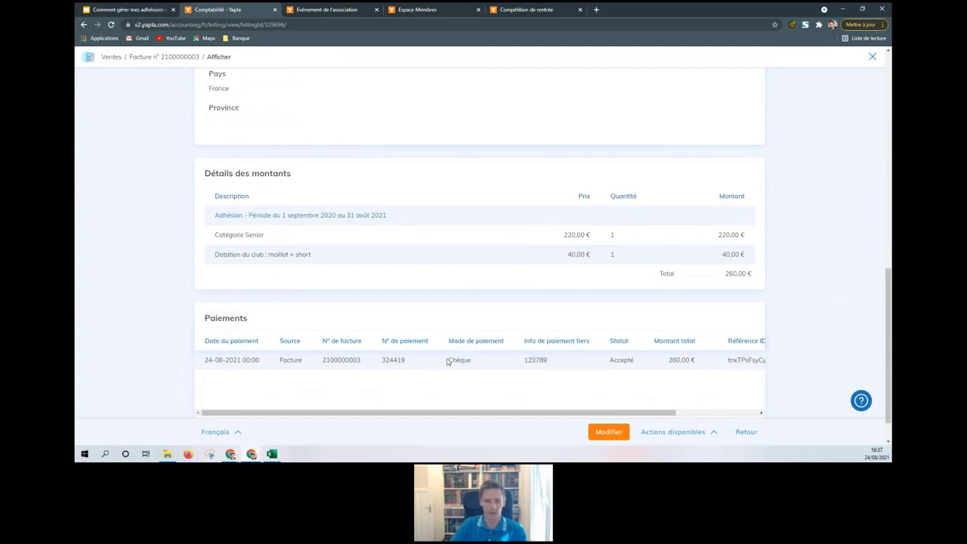
pyautogui.click(680, 432)
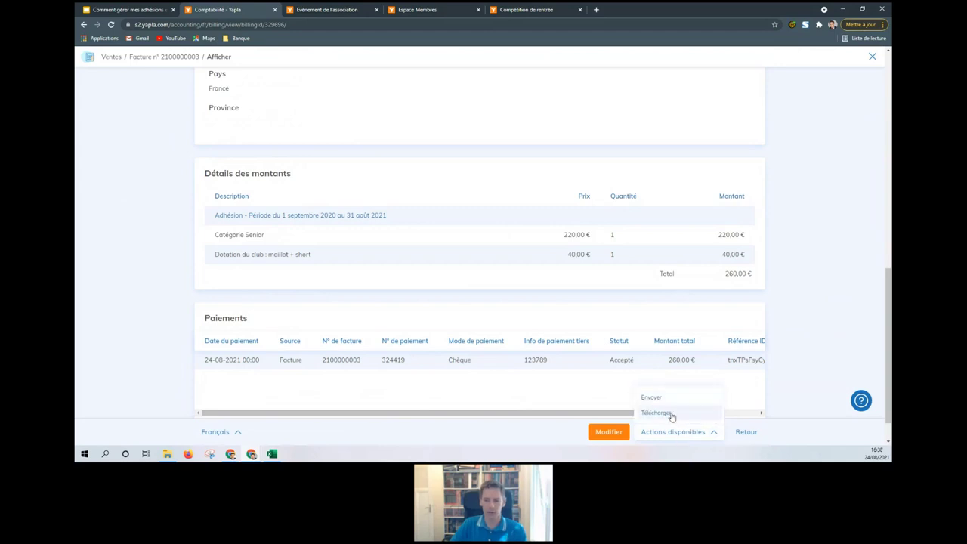
pyautogui.click(671, 415)
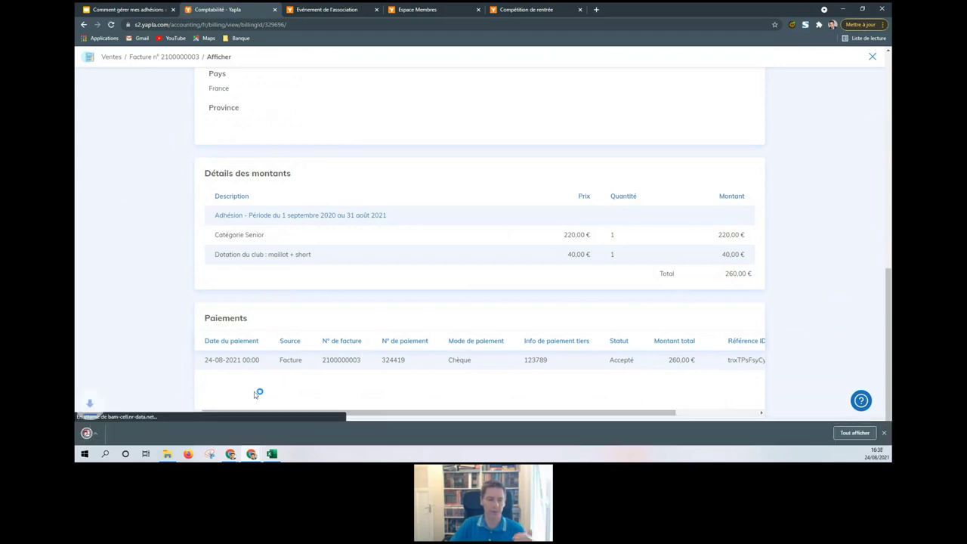
pyautogui.click(117, 433)
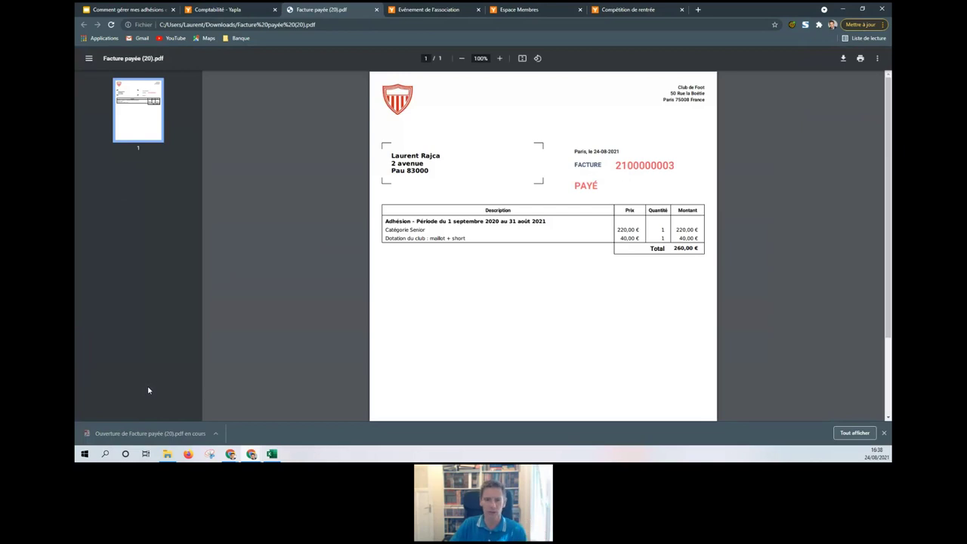
# Step: Close the invoice PDF tab and the invoice detail to return to the Ventes list
pyautogui.click(377, 10)
pyautogui.click(872, 58)
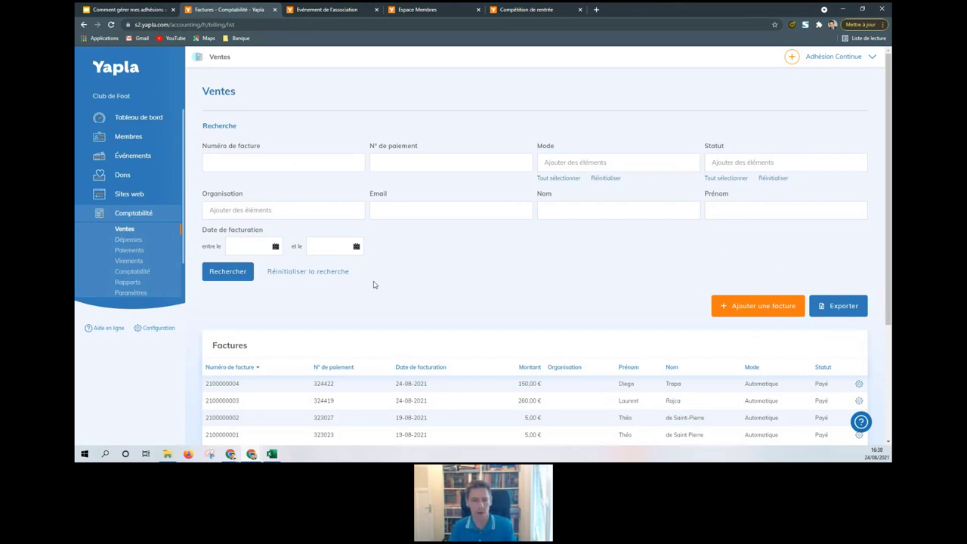
# Step: Review the 2021 Compte de résultat (380 Cotisations, 40 goods sales), then return to Rapports
pyautogui.scroll(-1, 624, 272)
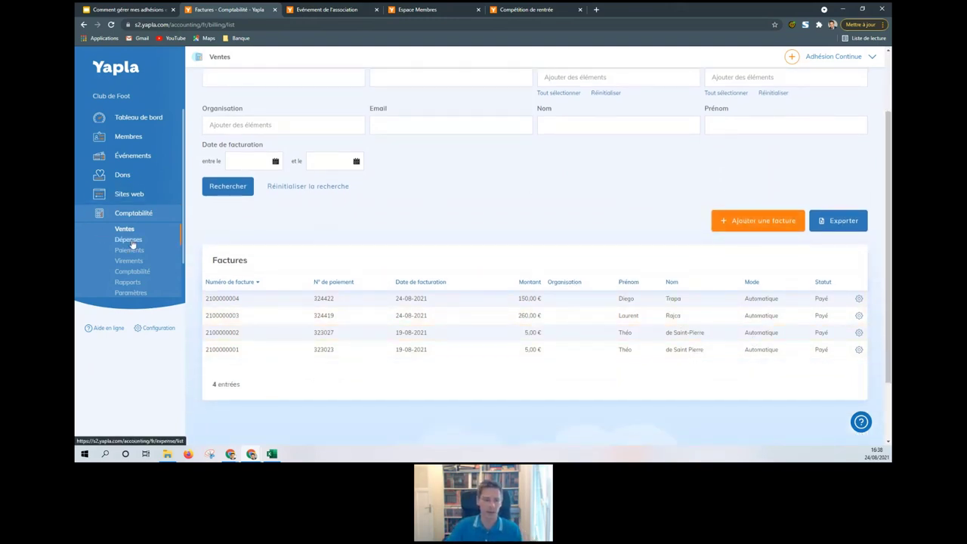
pyautogui.click(130, 283)
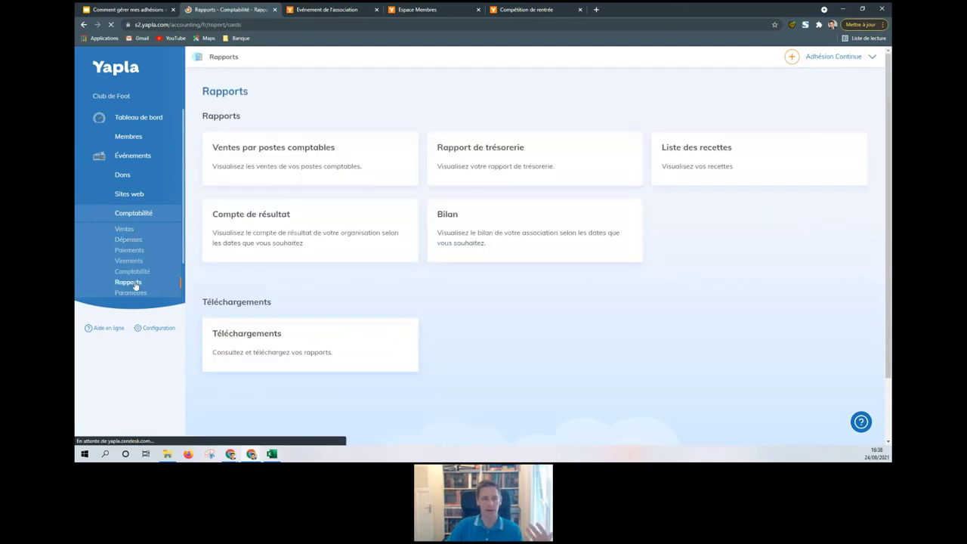
pyautogui.click(290, 237)
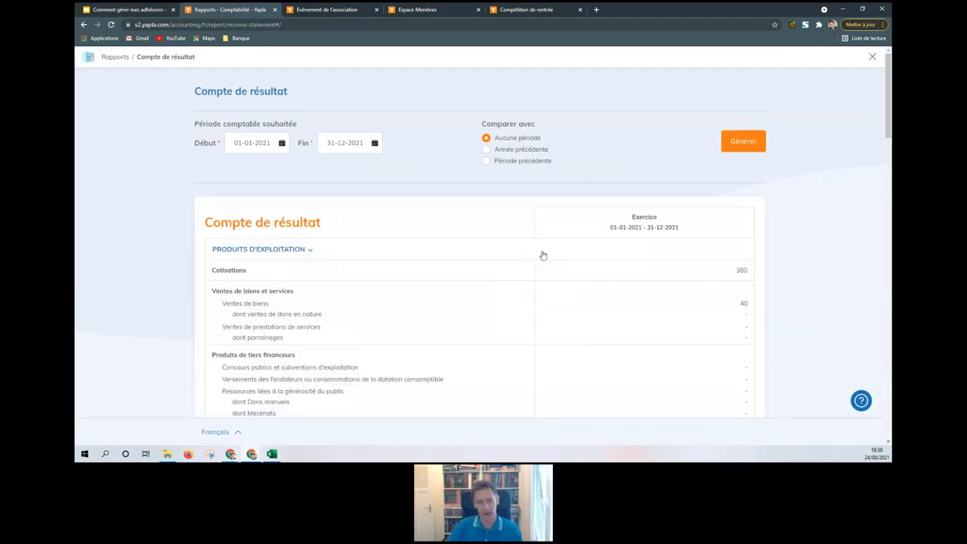
pyautogui.scroll(-6, 592, 276)
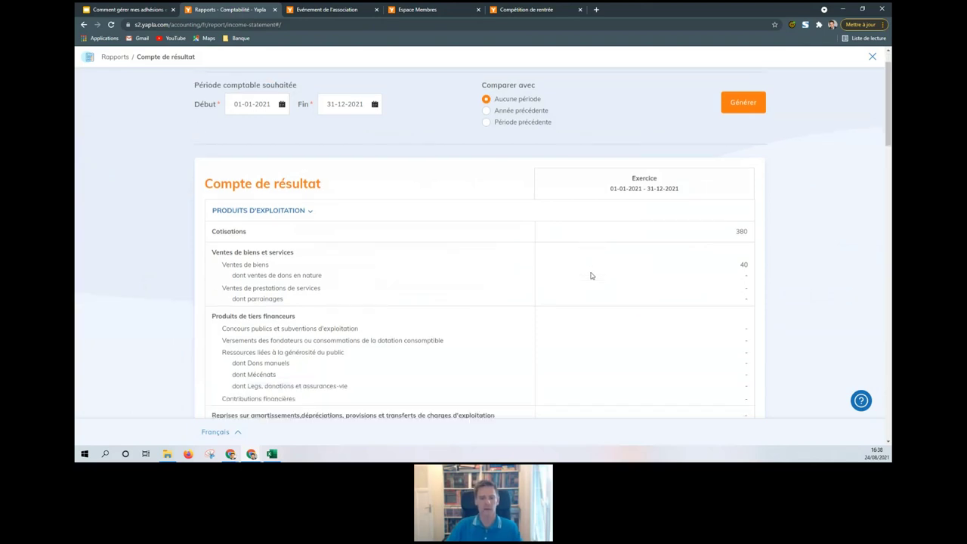
pyautogui.scroll(7, 590, 274)
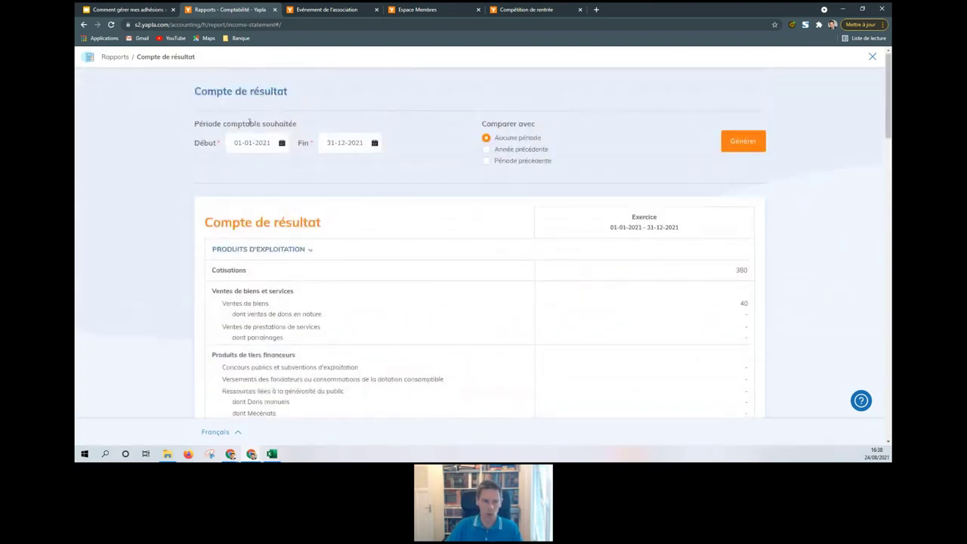
pyautogui.click(121, 59)
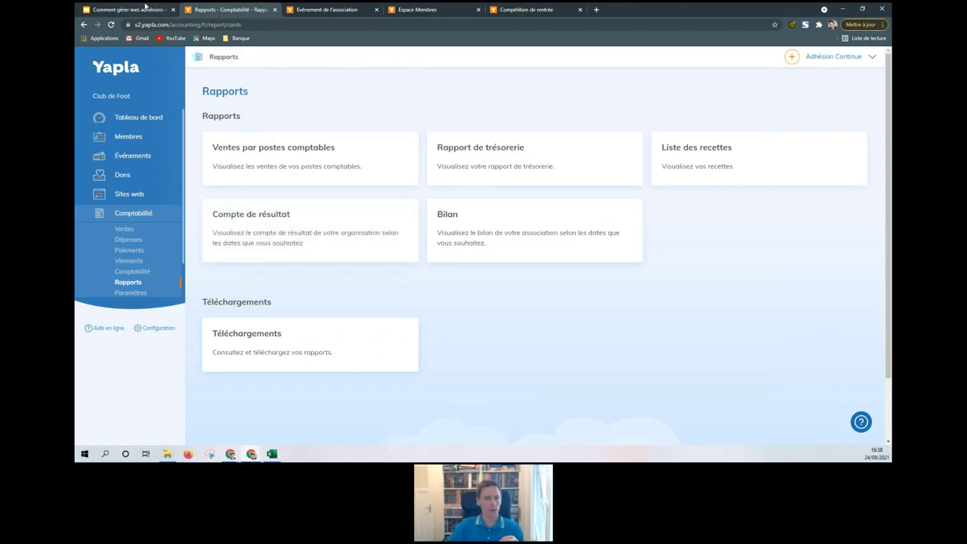
# Step: Present the Slides deck full screen and advance to the 'Une équipe à votre service' slide
pyautogui.click(129, 9)
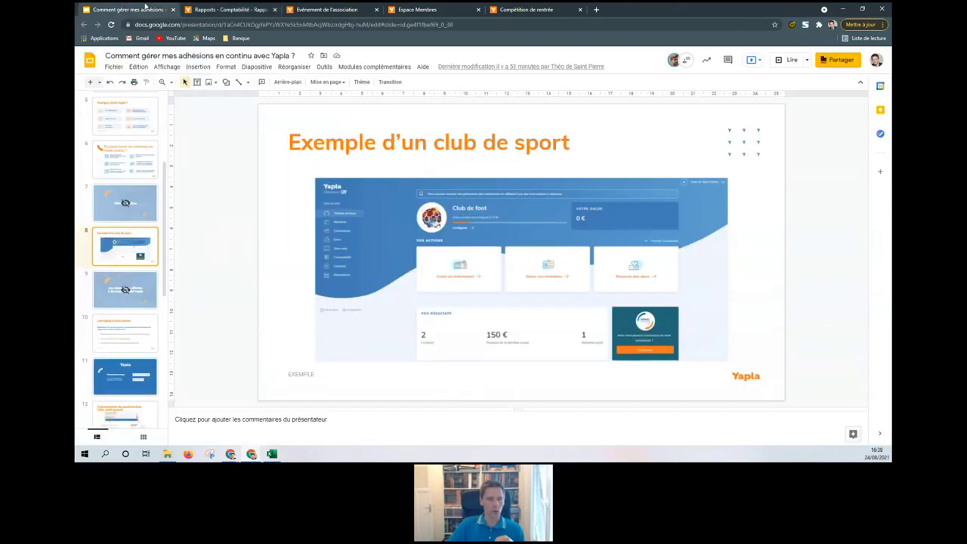
pyautogui.click(792, 60)
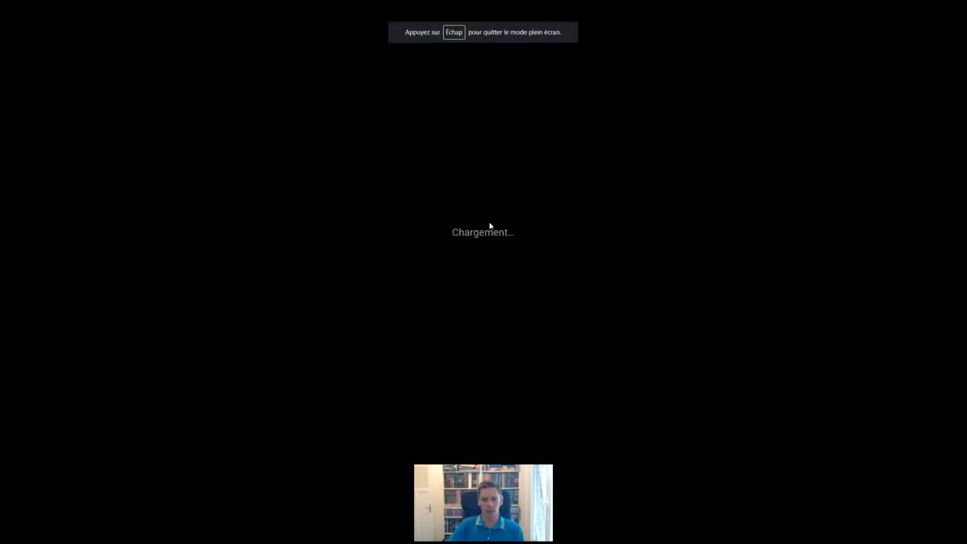
pyautogui.press('Right')
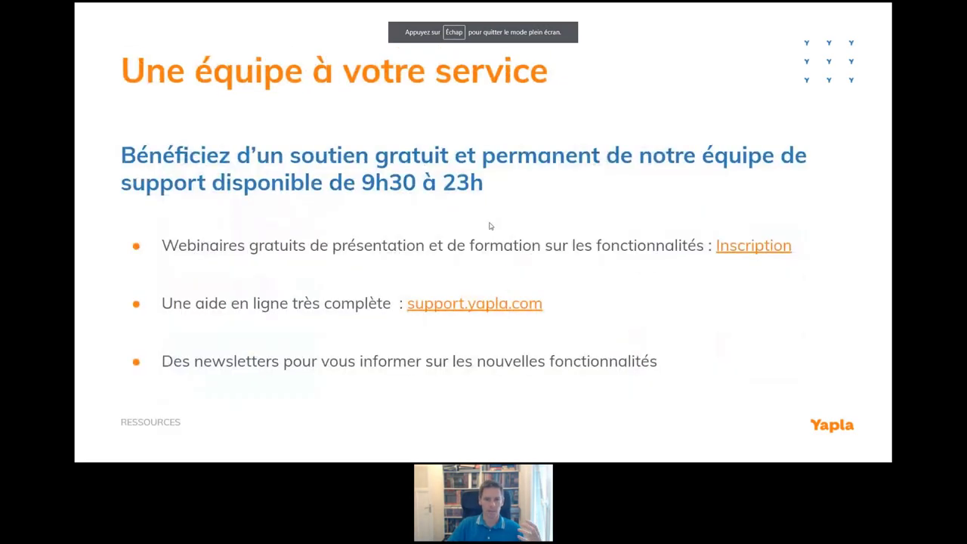